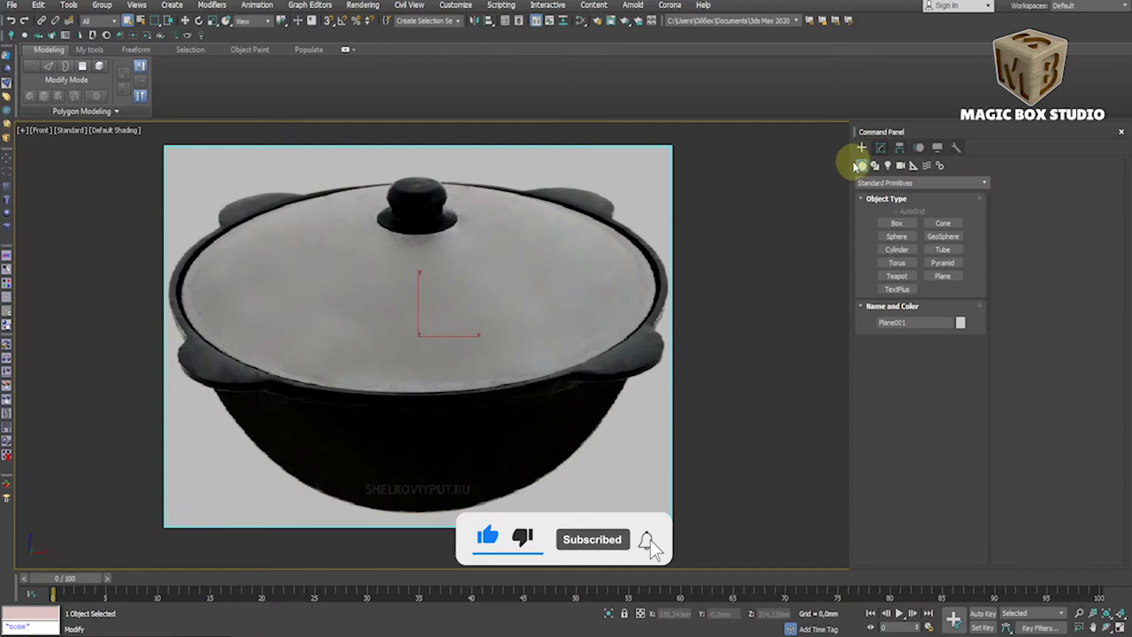
- Start a Standard Primitives sphere in the Front view over the cauldron photo
{"action": "left_click", "coordinate": [897, 236]}
{"action": "scroll", "coordinate": [681, 345], "scroll_direction": "down", "scroll_amount": 3}
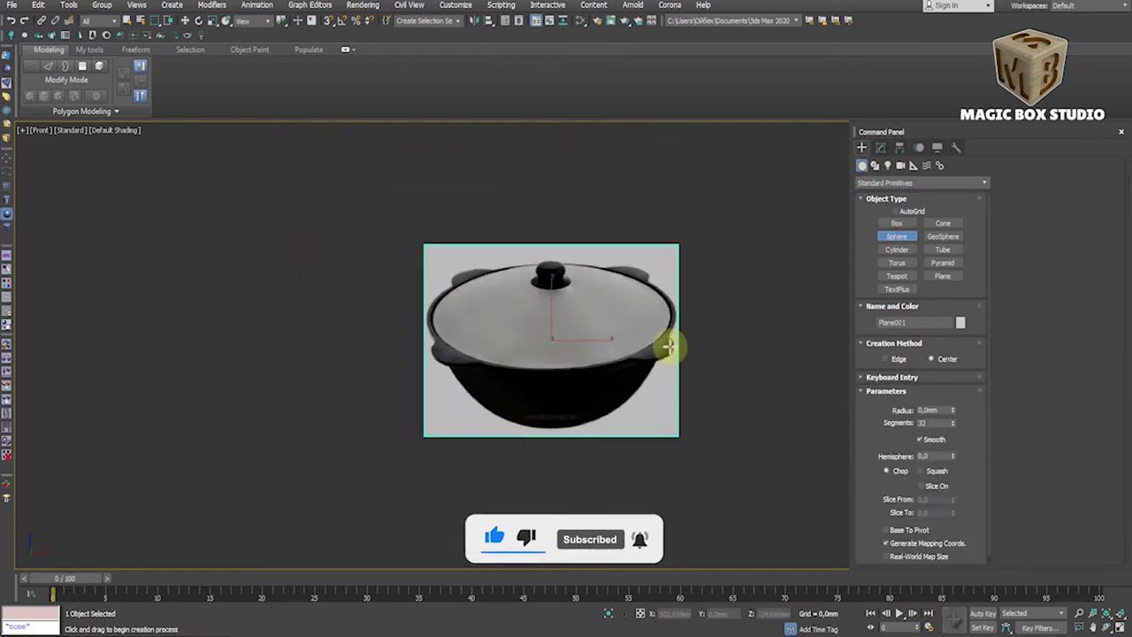
- Draw a sphere in the Top view and move it down over the pot reference
{"action": "left_click_drag", "start_coordinate": [513, 455], "coordinate": [552, 451]}
{"action": "right_click", "coordinate": [553, 451]}
{"action": "key", "text": "t"}
{"action": "scroll", "coordinate": [530, 416], "scroll_direction": "up", "scroll_amount": 5}
{"action": "left_click_drag", "start_coordinate": [486, 336], "coordinate": [523, 341]}
{"action": "key", "text": "f"}
{"action": "key", "text": "w"}
{"action": "scroll", "coordinate": [519, 326], "scroll_direction": "down", "scroll_amount": 5}
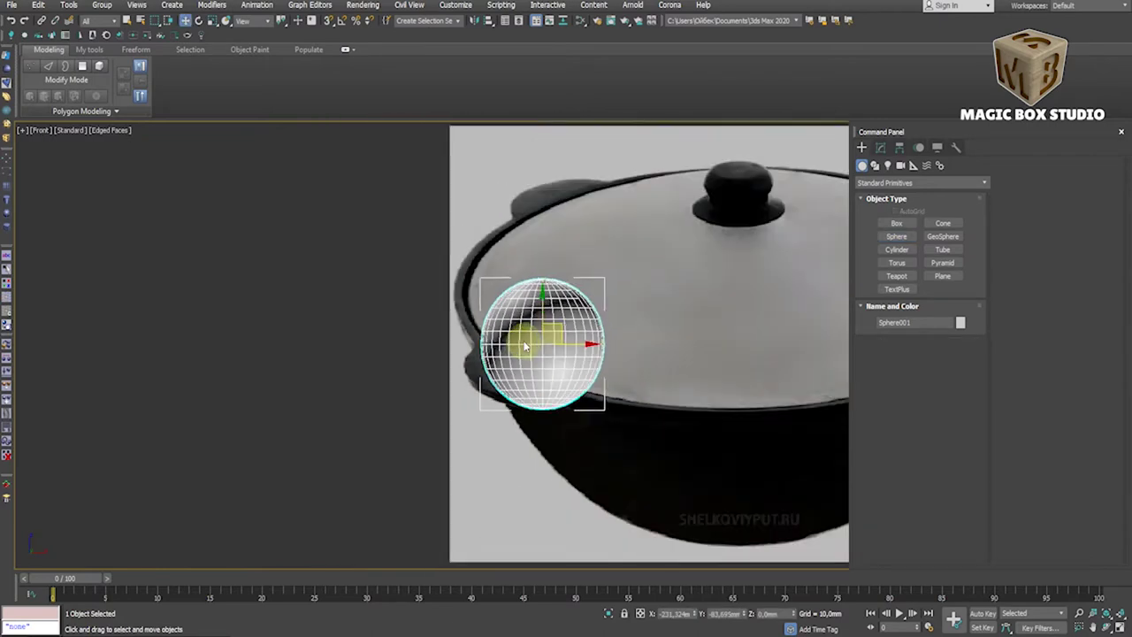
{"action": "scroll", "coordinate": [354, 298], "scroll_direction": "up", "scroll_amount": 2}
{"action": "left_click_drag", "start_coordinate": [354, 299], "coordinate": [569, 395]}
- Set the sphere radius to 300 mm and convert it to Editable Poly
{"action": "left_click", "coordinate": [880, 147]}
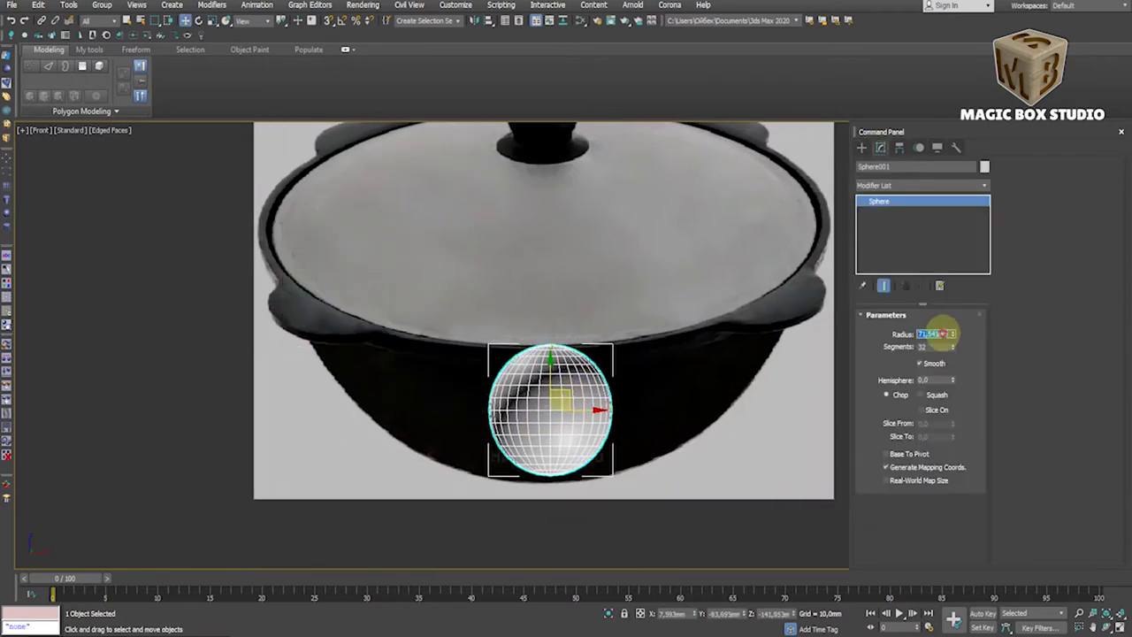
{"action": "type", "text": "300"}
{"action": "key", "text": "Return"}
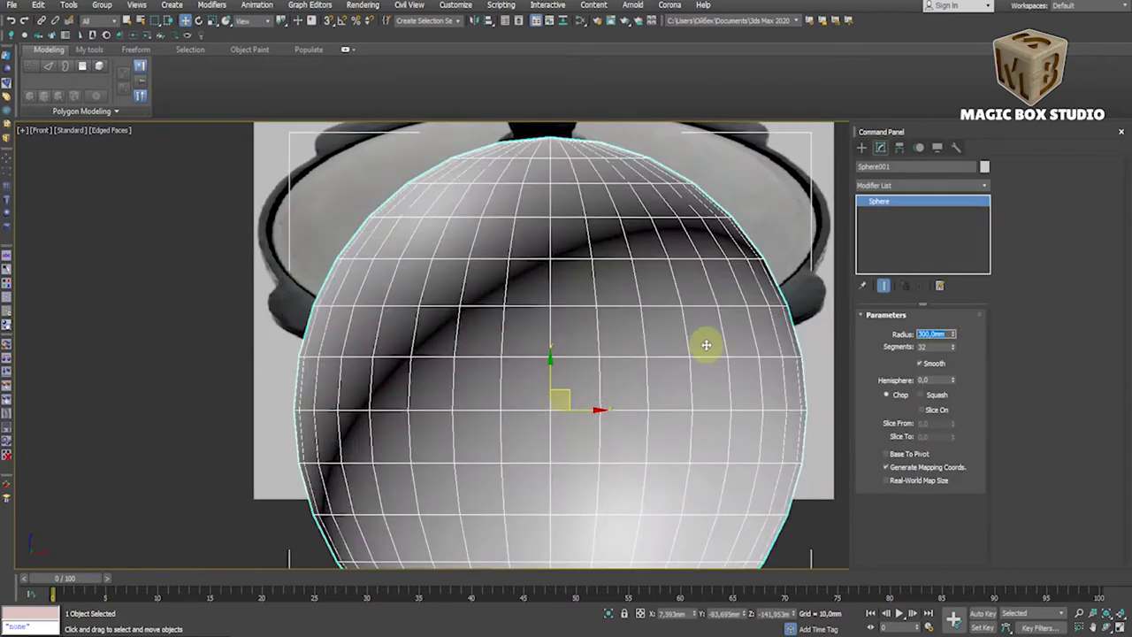
{"action": "scroll", "coordinate": [598, 351], "scroll_direction": "down", "scroll_amount": 4}
{"action": "right_click", "coordinate": [477, 360]}
{"action": "left_click", "coordinate": [543, 480]}
- Delete the upper-half polygons, leaving a half-sphere
{"action": "key", "text": "4"}
{"action": "left_click_drag", "start_coordinate": [246, 187], "coordinate": [812, 343]}
{"action": "key", "text": "Delete"}
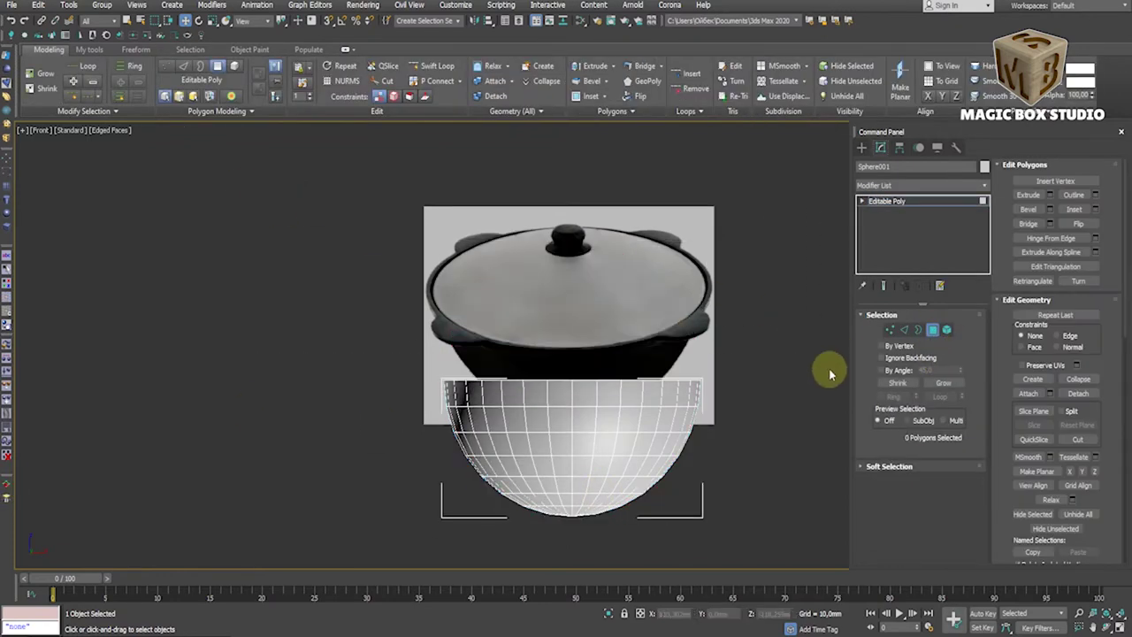
{"action": "left_click", "coordinate": [889, 201]}
- Add FFD 3x3x3, scale its middle points outward, and collapse to Editable Poly
{"action": "left_click", "coordinate": [898, 186]}
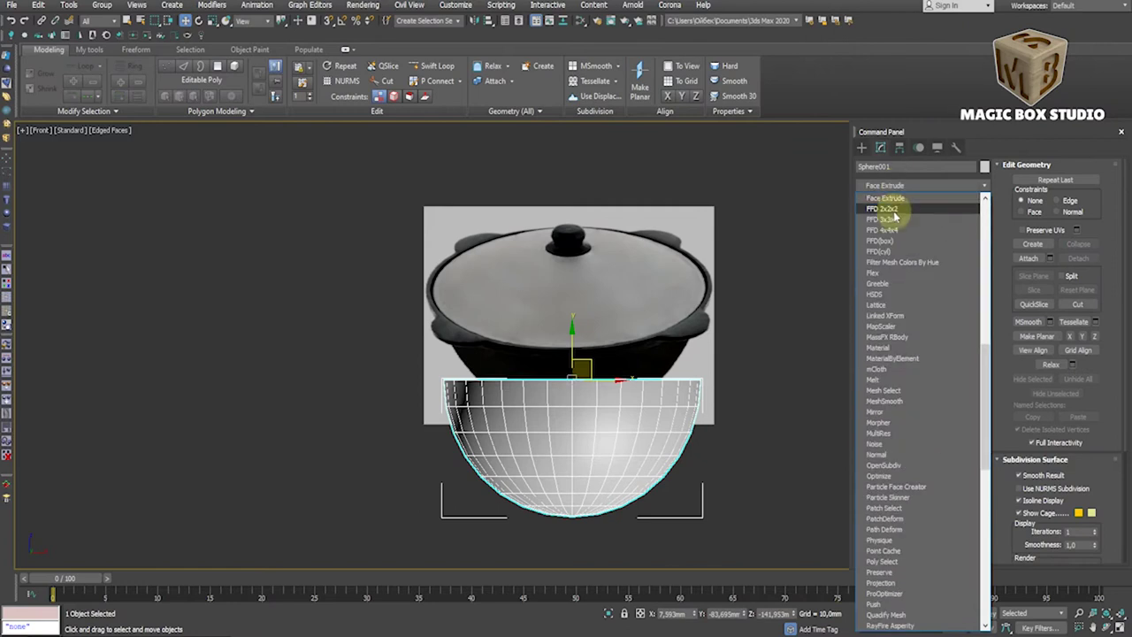
{"action": "left_click", "coordinate": [574, 299], "text": "ctrl"}
{"action": "key", "text": "r"}
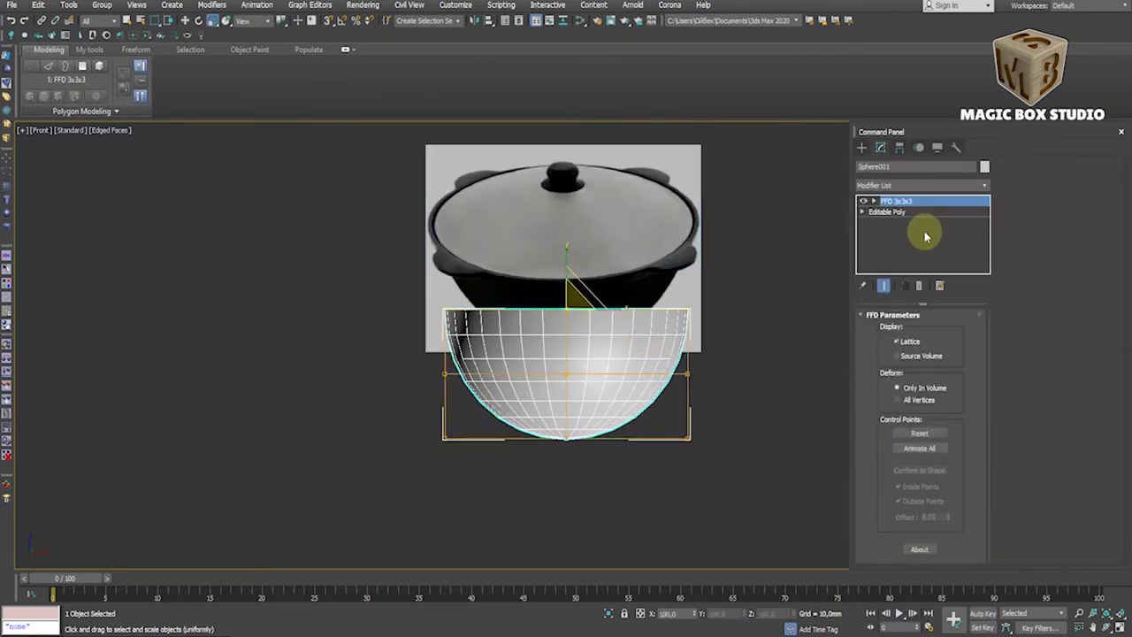
{"action": "left_click_drag", "start_coordinate": [568, 361], "coordinate": [568, 321]}
{"action": "right_click", "coordinate": [515, 356]}
{"action": "mouse_move", "coordinate": [549, 489]}
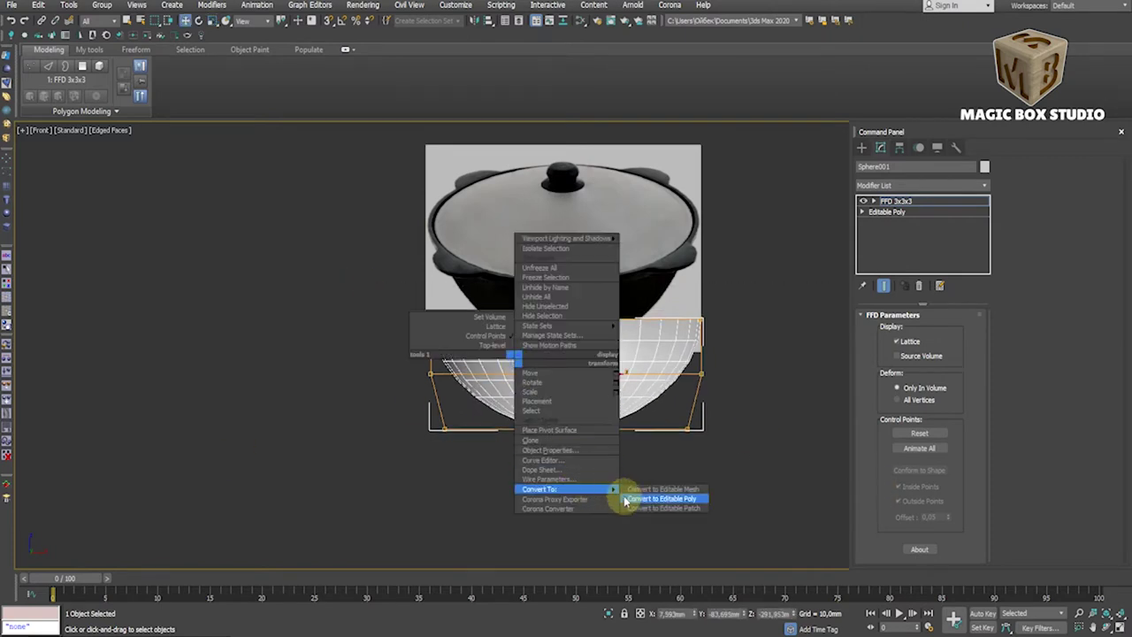
{"action": "left_click", "coordinate": [661, 498]}
{"action": "mouse_move", "coordinate": [614, 430]}
{"action": "middle_mouse_down", "text": "alt"}
{"action": "mouse_move", "coordinate": [594, 298]}
{"action": "mouse_move", "coordinate": [514, 386]}
{"action": "middle_mouse_up", "text": "alt"}
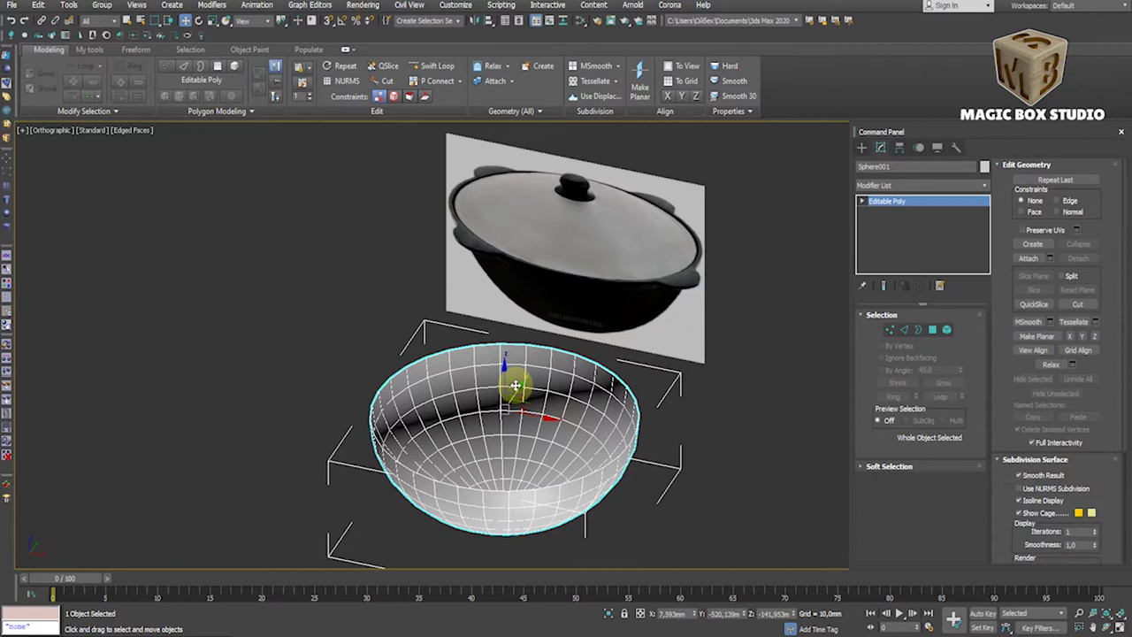
- Turn on NURMS subdivision with 2 iterations
{"action": "left_click", "coordinate": [1019, 489]}
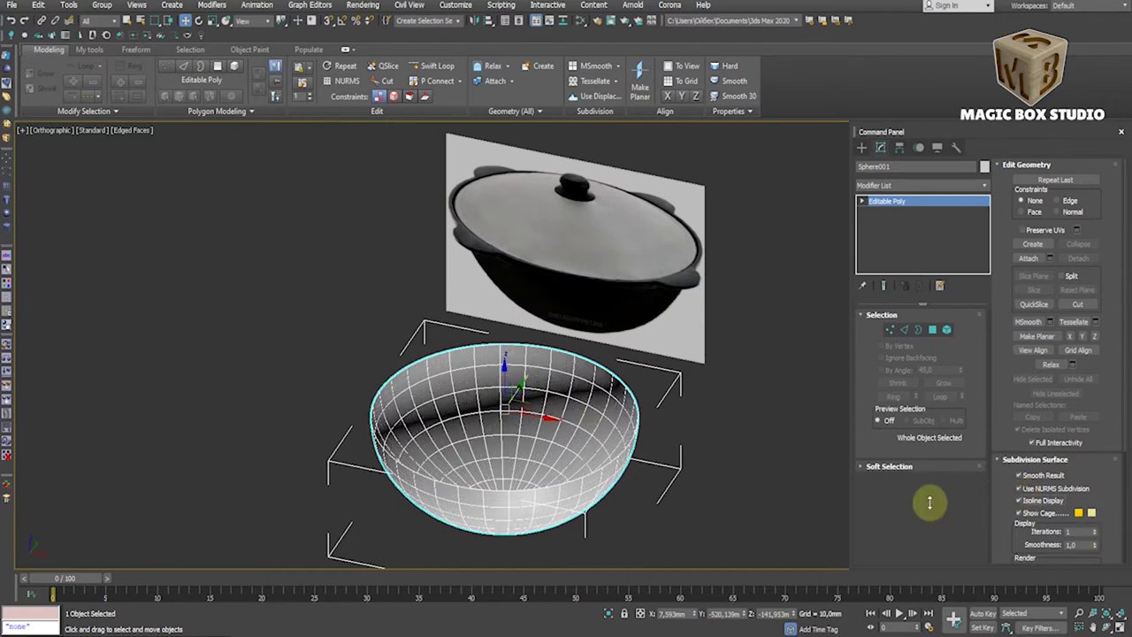
{"action": "key", "text": "f"}
{"action": "scroll", "coordinate": [719, 440], "scroll_direction": "down", "scroll_amount": 3}
{"action": "left_click", "coordinate": [1095, 528]}
{"action": "scroll", "coordinate": [710, 430], "scroll_direction": "up", "scroll_amount": 2}
{"action": "left_click", "coordinate": [1019, 501]}
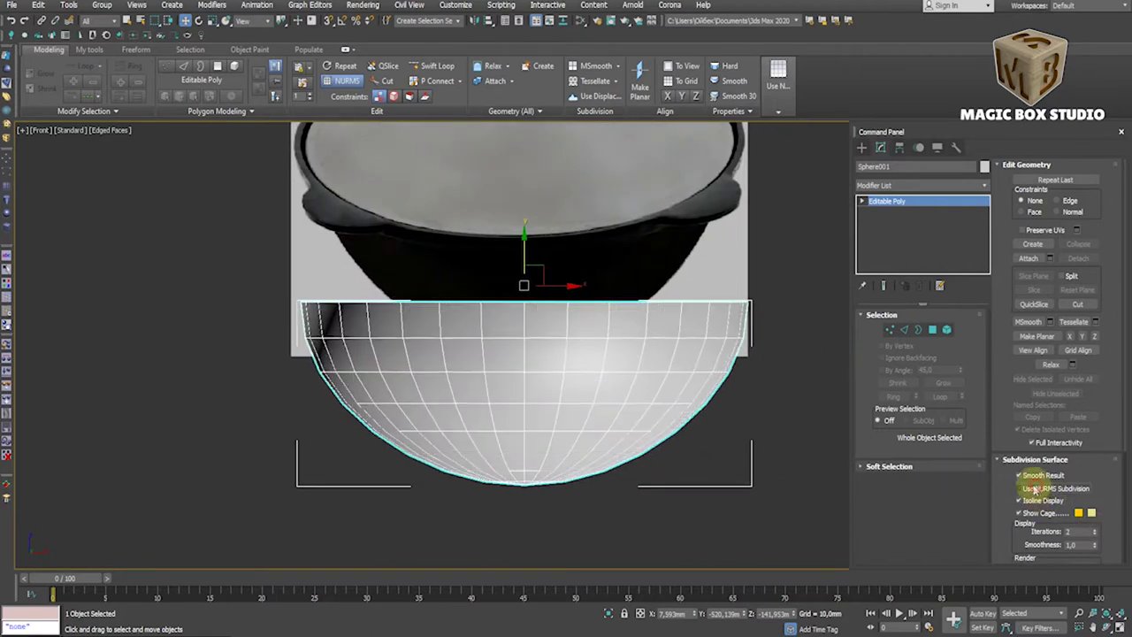
- Scale the vertex loop below the rim to match the reference with Scale Transform Type-In
{"action": "left_click", "coordinate": [890, 329]}
{"action": "double_click", "coordinate": [535, 332]}
{"action": "left_click_drag", "start_coordinate": [535, 331], "coordinate": [536, 330]}
{"action": "right_click", "coordinate": [208, 22]}
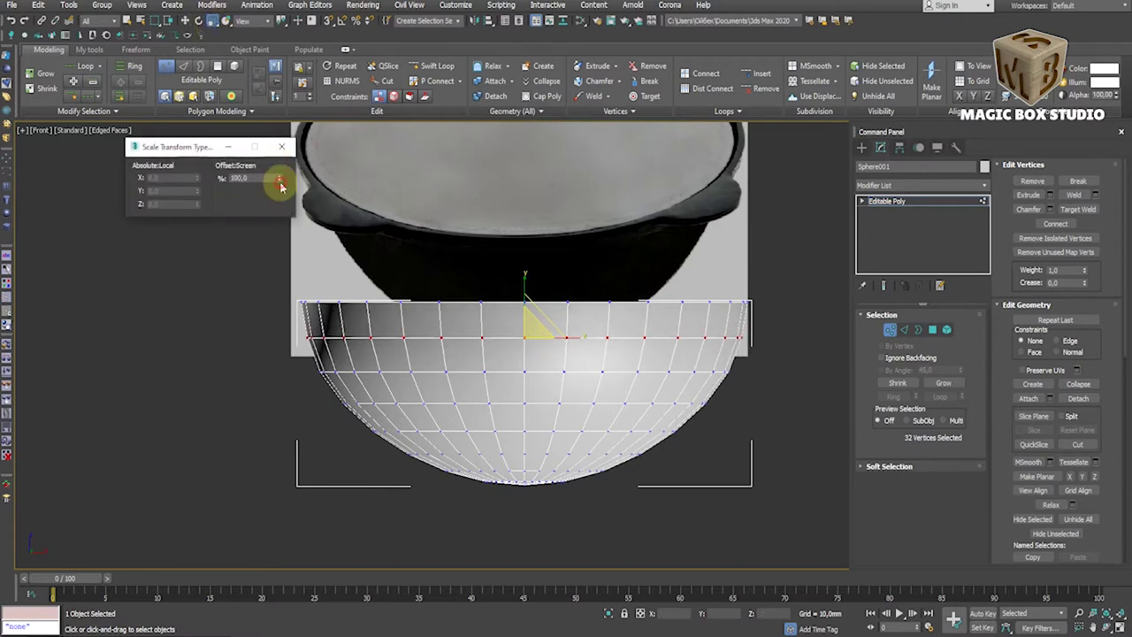
{"action": "left_click", "coordinate": [282, 150]}
{"action": "left_click", "coordinate": [889, 329]}
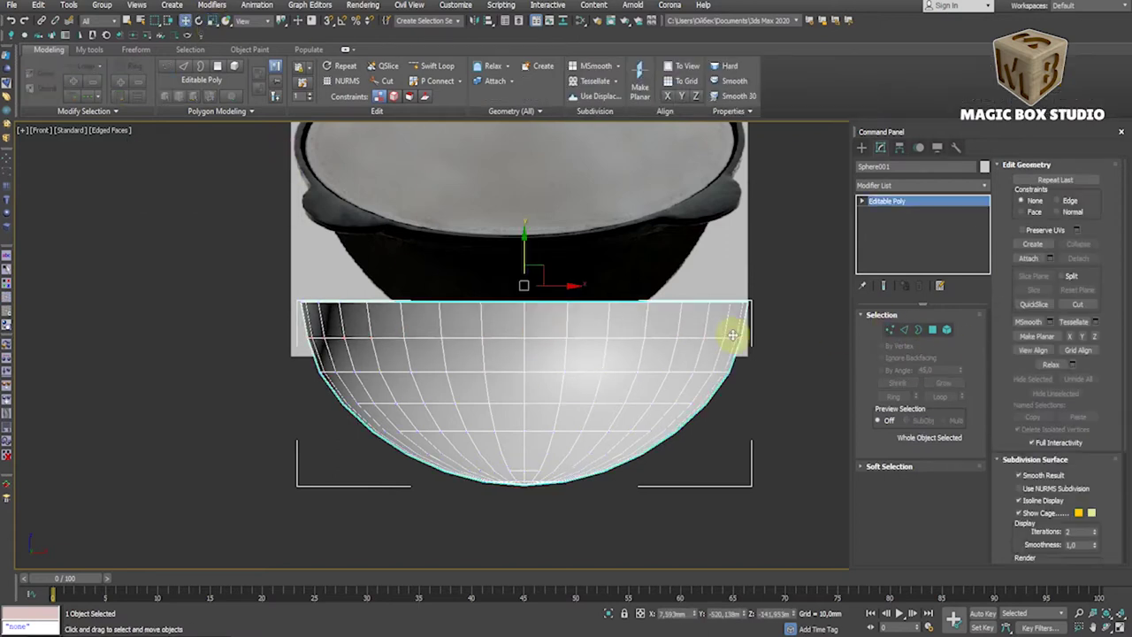
- Select several edges at the bowl's bottom pole
{"action": "left_click", "coordinate": [904, 329]}
{"action": "mouse_move", "coordinate": [581, 385]}
{"action": "middle_mouse_down", "text": "alt"}
{"action": "mouse_move", "coordinate": [678, 445]}
{"action": "mouse_move", "coordinate": [536, 423]}
{"action": "middle_mouse_up", "text": "alt"}
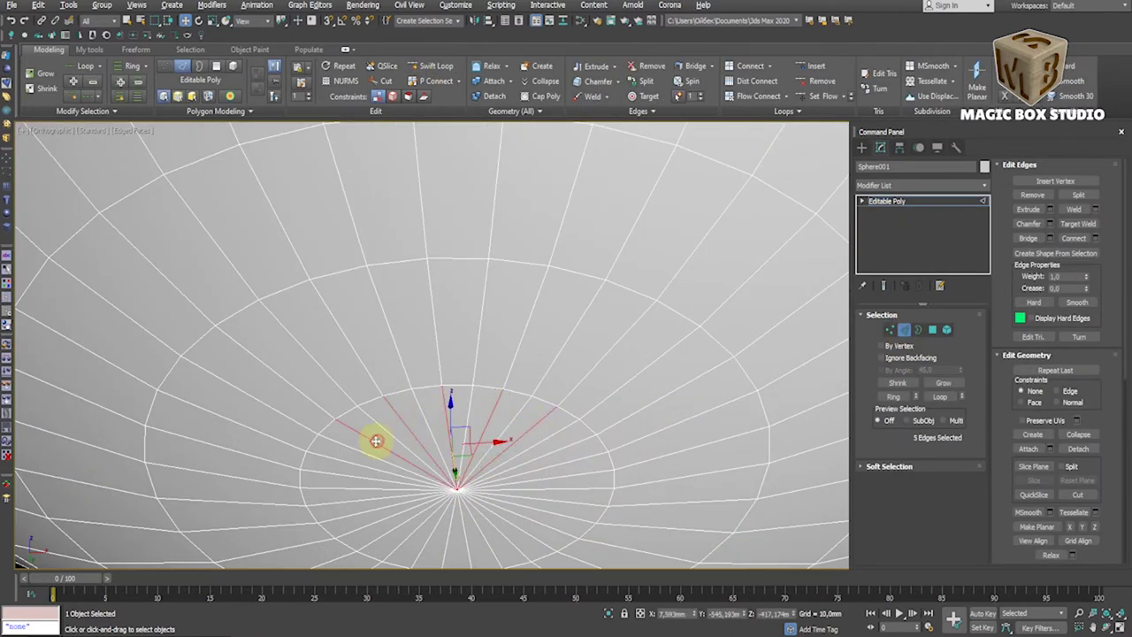
{"action": "left_click", "coordinate": [373, 509], "text": "ctrl"}
{"action": "left_click", "coordinate": [407, 518], "text": "ctrl"}
{"action": "left_click", "coordinate": [431, 532], "text": "ctrl"}
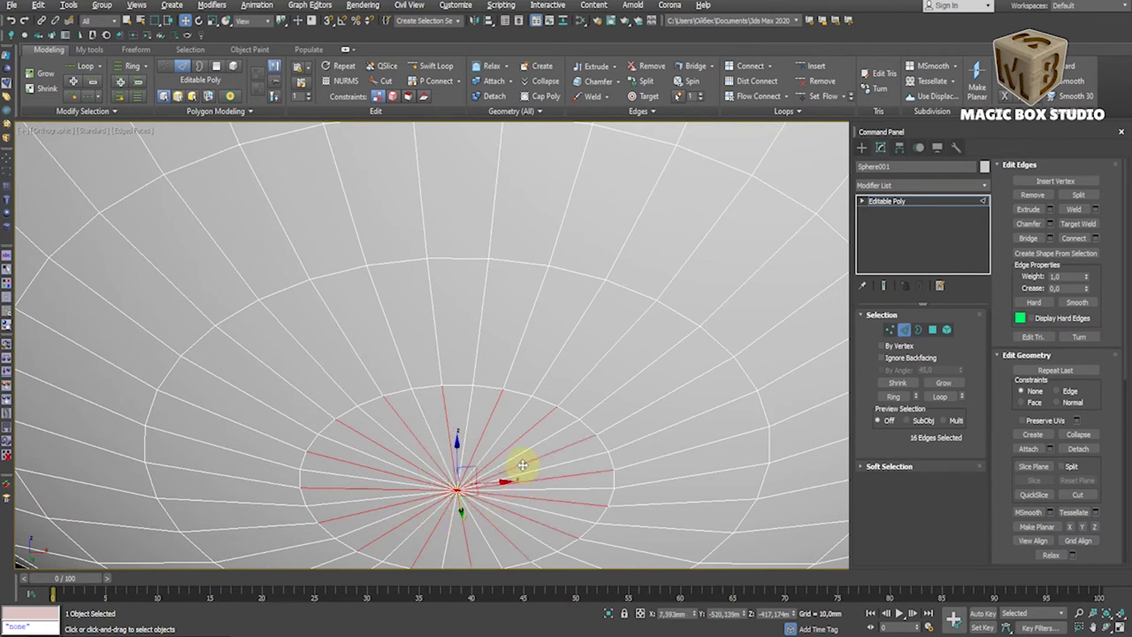
- Select the lower vertex rings and fine-tune their scale with the Type-In
{"action": "key", "text": "f"}
{"action": "scroll", "coordinate": [538, 399], "scroll_direction": "down", "scroll_amount": 3}
{"action": "scroll", "coordinate": [538, 399], "scroll_direction": "down", "scroll_amount": 1}
{"action": "left_click", "coordinate": [890, 329], "text": "ctrl"}
{"action": "left_click_drag", "start_coordinate": [436, 389], "coordinate": [717, 395]}
{"action": "right_click", "coordinate": [212, 20]}
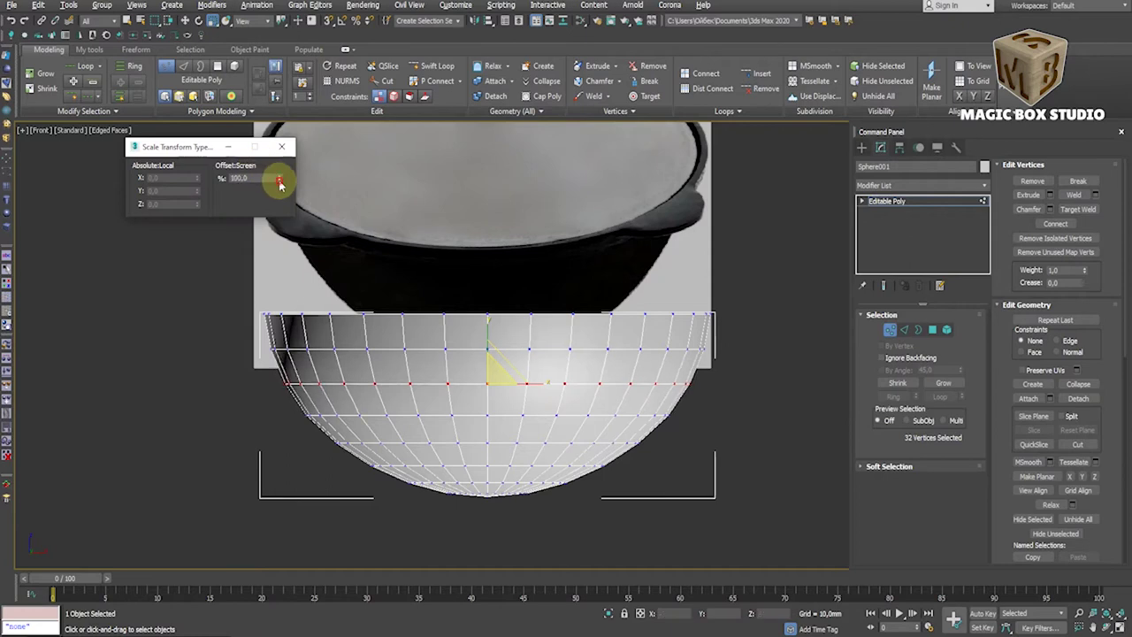
{"action": "left_click_drag", "start_coordinate": [281, 183], "coordinate": [281, 184]}
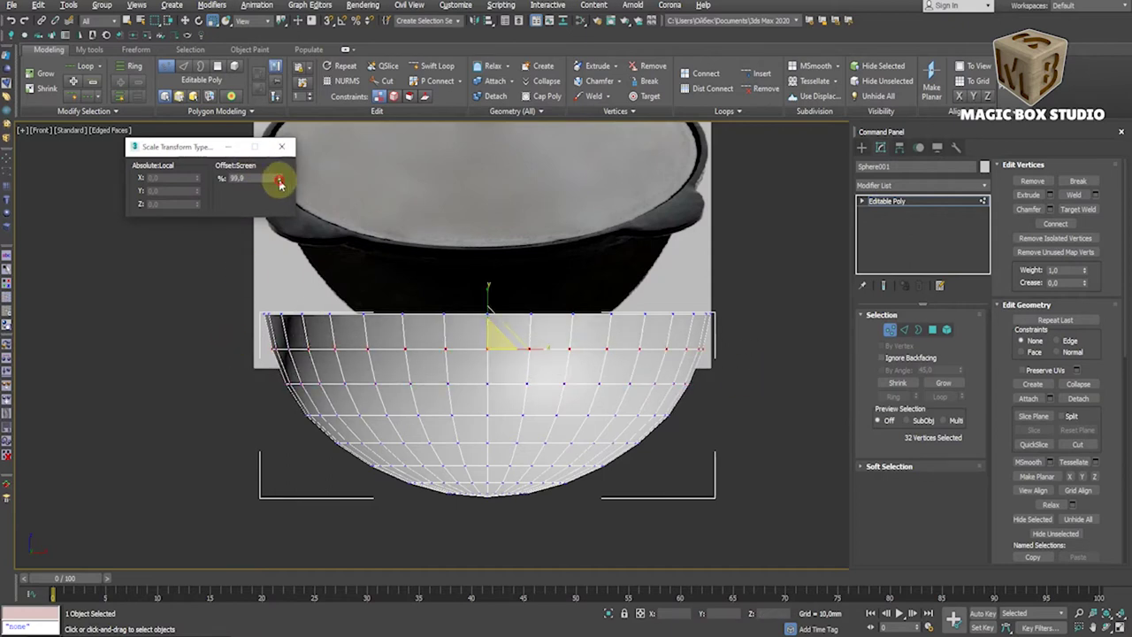
{"action": "left_click_drag", "start_coordinate": [288, 380], "coordinate": [799, 394]}
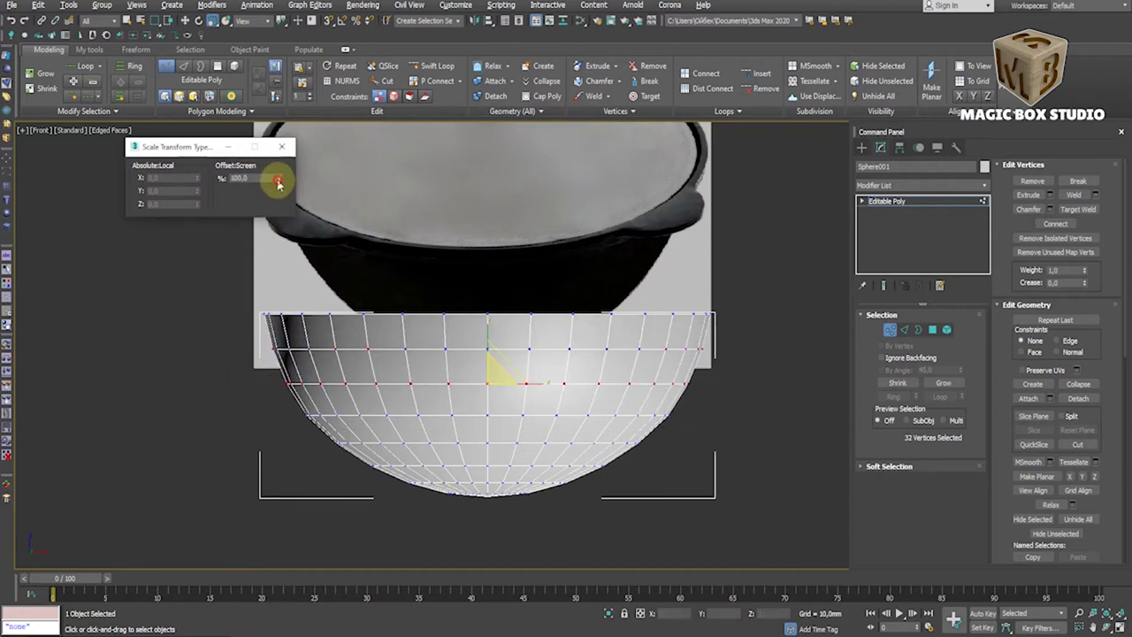
{"action": "left_click", "coordinate": [281, 146]}
- Connect a ring of vertical edges, sliding the new loop up near the rim
{"action": "left_click", "coordinate": [904, 329]}
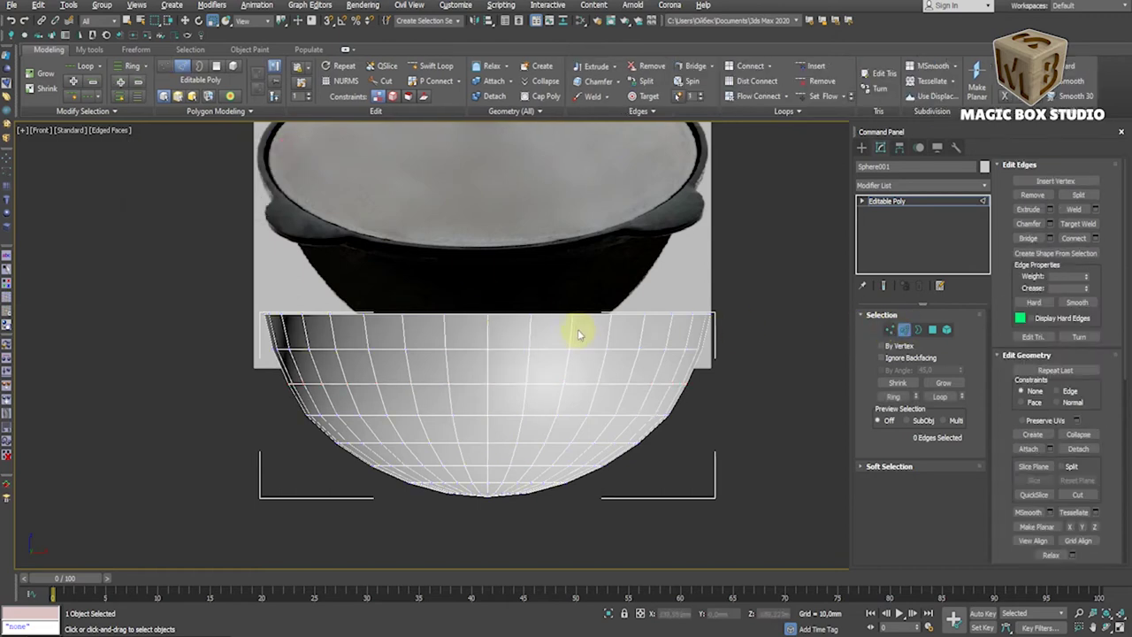
{"action": "left_click", "coordinate": [894, 398]}
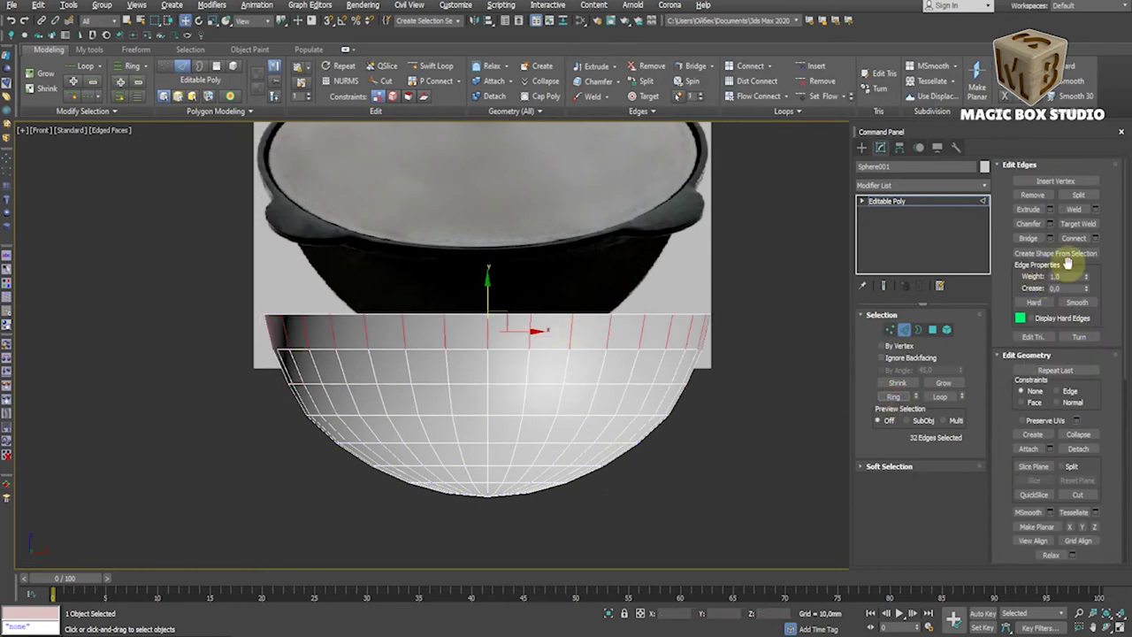
{"action": "left_click", "coordinate": [1093, 238]}
{"action": "left_click_drag", "start_coordinate": [581, 389], "coordinate": [591, 535]}
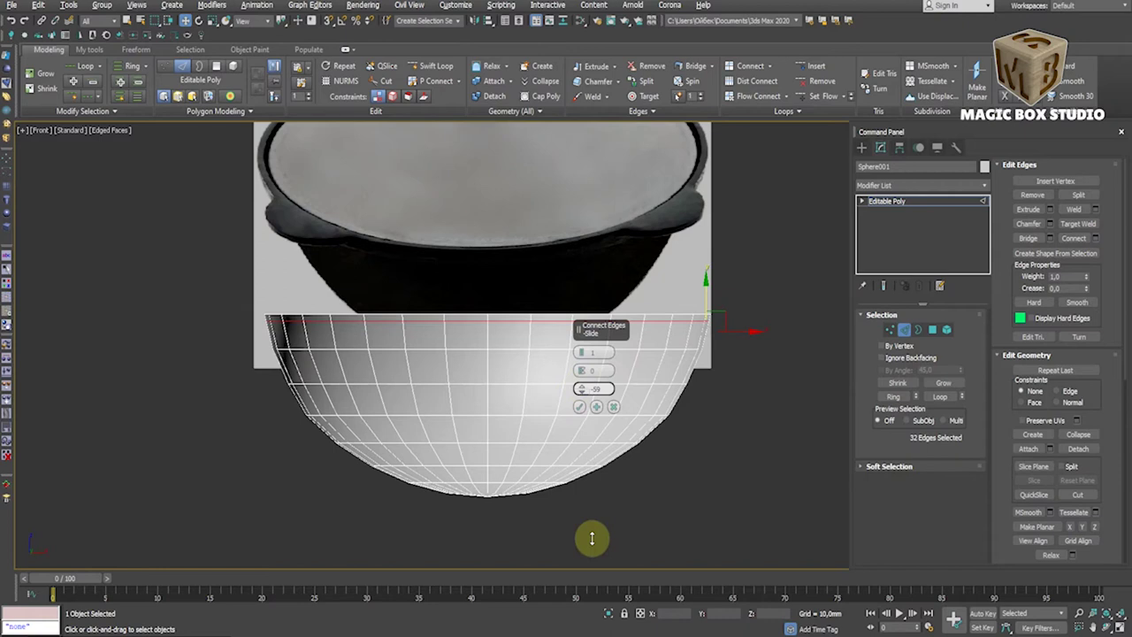
{"action": "left_click", "coordinate": [579, 406]}
- Add a Shell modifier and slightly raise its outer amount
{"action": "left_click", "coordinate": [930, 329]}
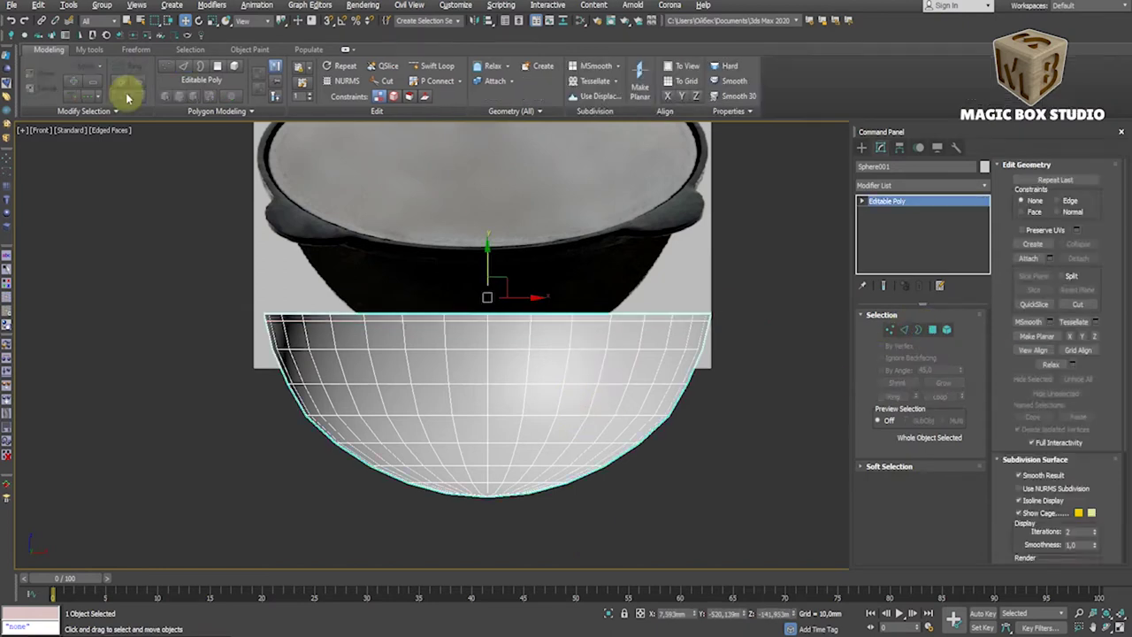
{"action": "middle_click_drag", "start_coordinate": [412, 369], "coordinate": [327, 383], "text": "alt"}
{"action": "left_click_drag", "start_coordinate": [959, 347], "coordinate": [976, 195]}
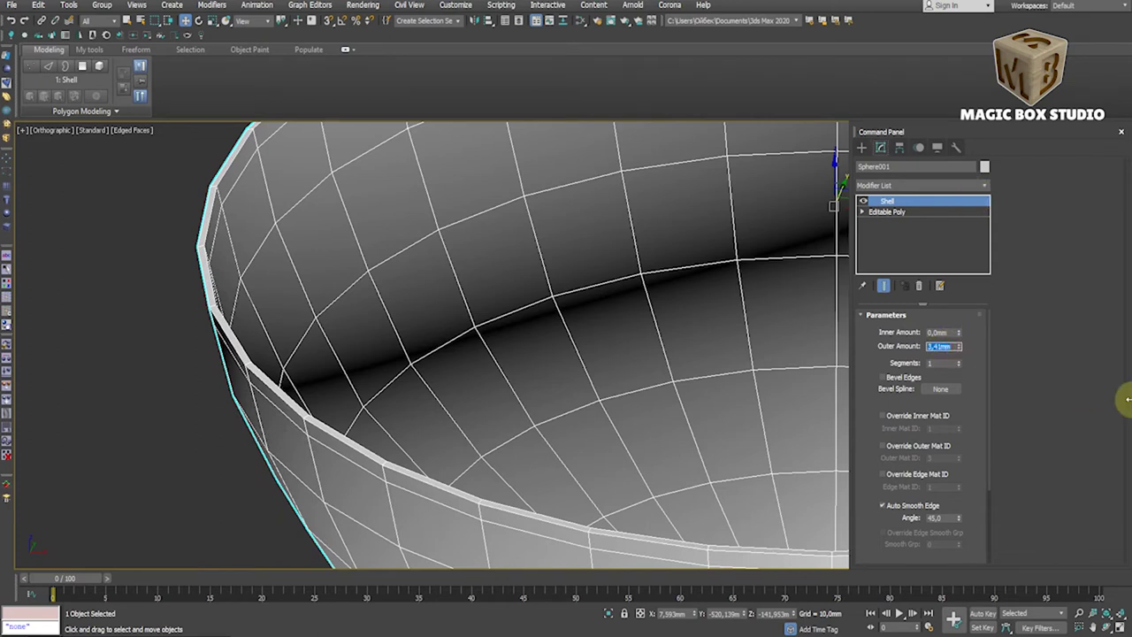
- Set the Shell outer amount to 9 mm, then reduce it to 6 mm
{"action": "type", "text": "9"}
{"action": "key", "text": "Return"}
{"action": "scroll", "coordinate": [751, 354], "scroll_direction": "down", "scroll_amount": 5}
{"action": "mouse_move", "coordinate": [751, 354]}
{"action": "middle_mouse_down", "text": "alt"}
{"action": "mouse_move", "coordinate": [740, 369]}
{"action": "mouse_move", "coordinate": [573, 394]}
{"action": "middle_mouse_up", "text": "alt"}
{"action": "scroll", "coordinate": [573, 394], "scroll_direction": "up", "scroll_amount": 3}
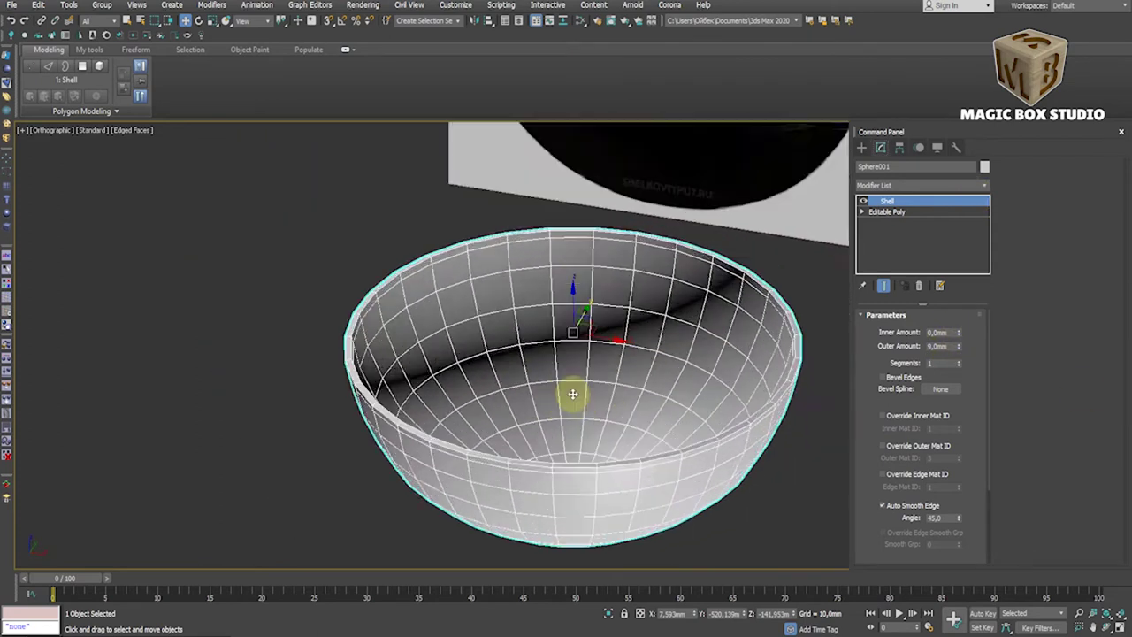
{"action": "scroll", "coordinate": [573, 393], "scroll_direction": "up", "scroll_amount": 4}
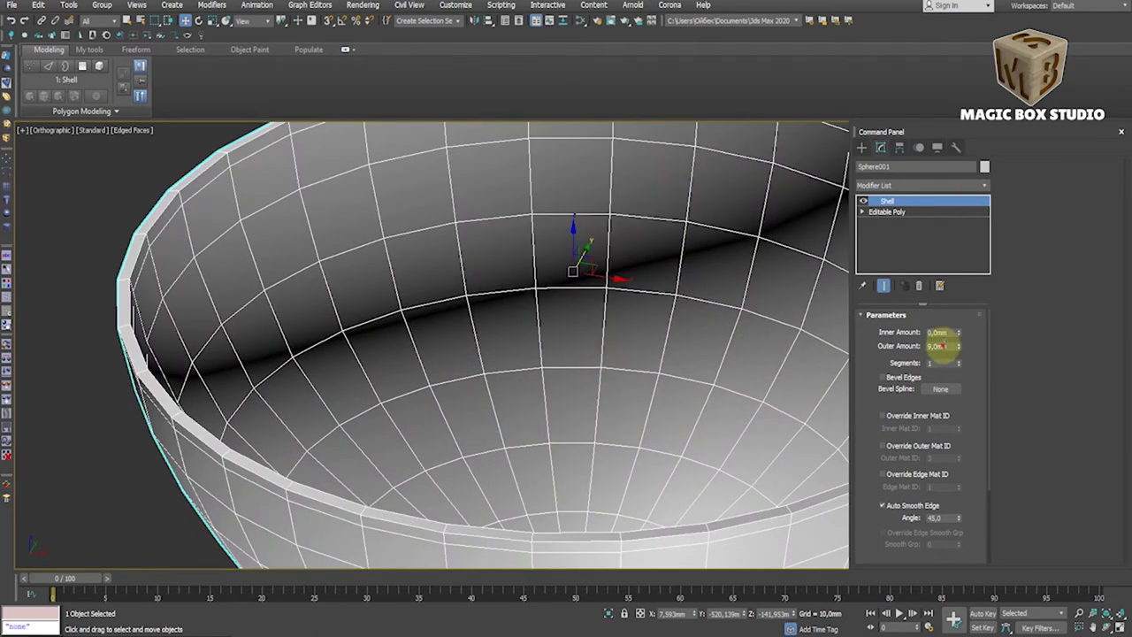
{"action": "type", "text": "6"}
{"action": "key", "text": "Return"}
- Collapse the shell to Editable Poly and select the ring of rim polygons
{"action": "right_click", "coordinate": [467, 376]}
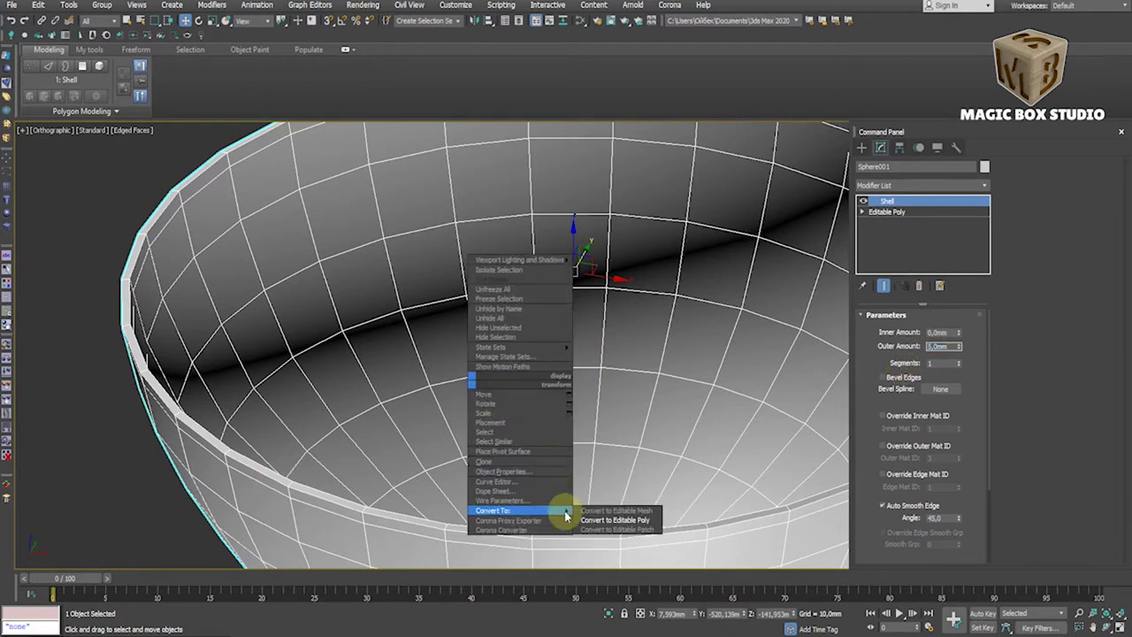
{"action": "left_click", "coordinate": [620, 517]}
{"action": "key", "text": "f"}
{"action": "scroll", "coordinate": [581, 410], "scroll_direction": "down", "scroll_amount": 2}
{"action": "left_click", "coordinate": [936, 330]}
{"action": "scroll", "coordinate": [273, 245], "scroll_direction": "up", "scroll_amount": 3}
{"action": "left_click", "coordinate": [309, 243]}
{"action": "scroll", "coordinate": [480, 291], "scroll_direction": "down", "scroll_amount": 3}
{"action": "key", "text": "w"}
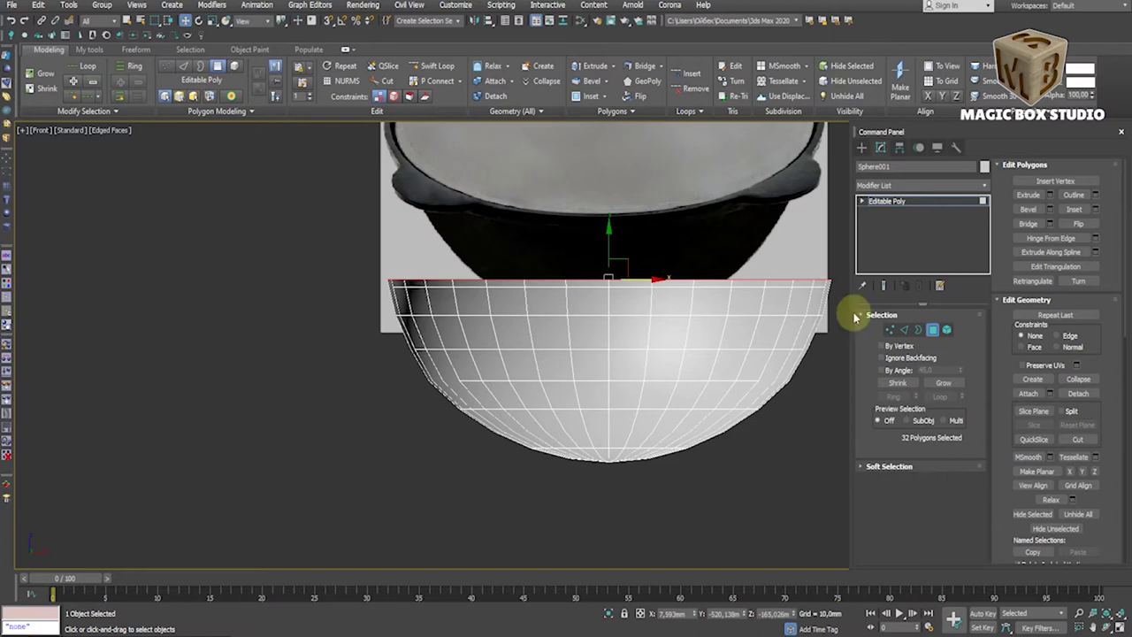
- Extrude the 32 rim polygons upward into a thin lip, checking it from several angles
{"action": "left_click", "coordinate": [1051, 199]}
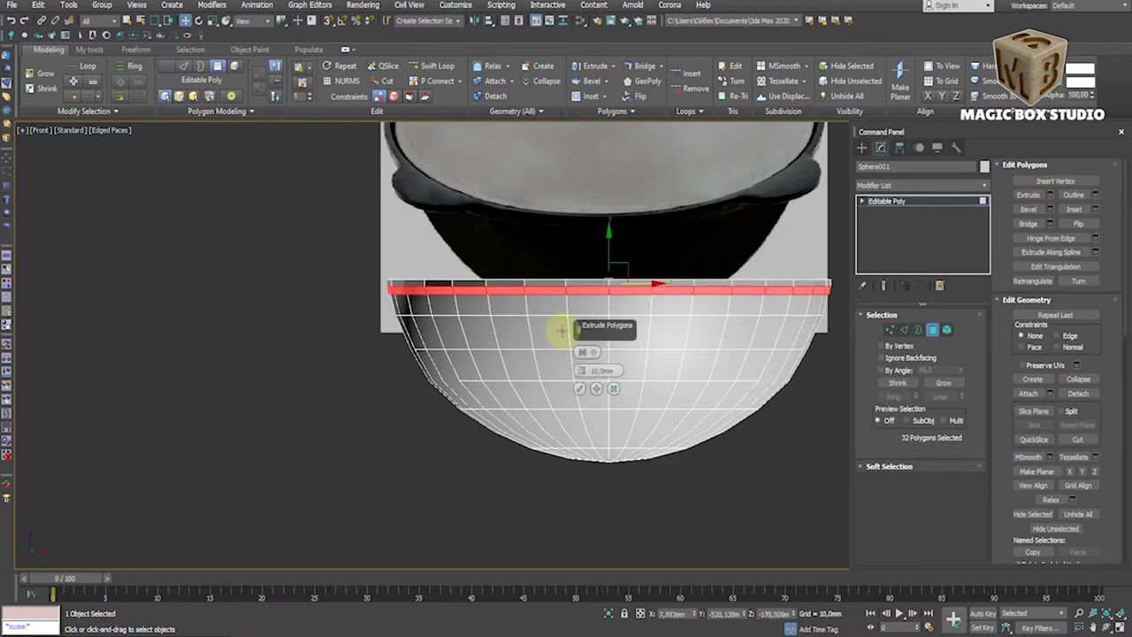
{"action": "middle_click_drag", "start_coordinate": [551, 374], "coordinate": [470, 359], "text": "alt"}
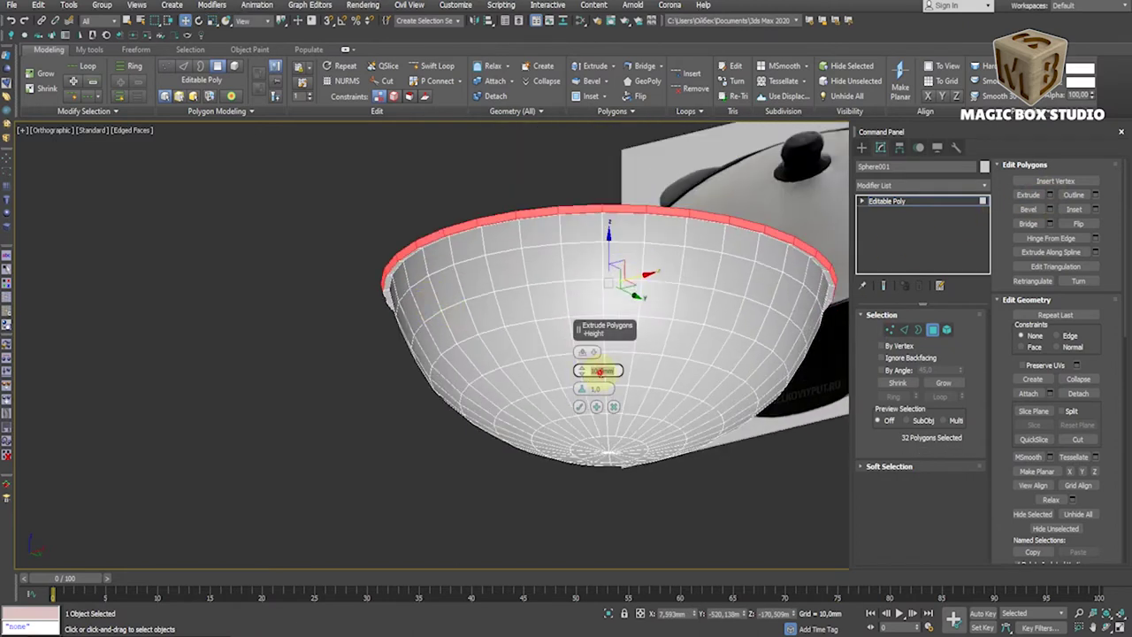
{"action": "middle_click_drag", "start_coordinate": [601, 370], "coordinate": [501, 470]}
{"action": "middle_click_drag", "start_coordinate": [397, 441], "coordinate": [493, 516]}
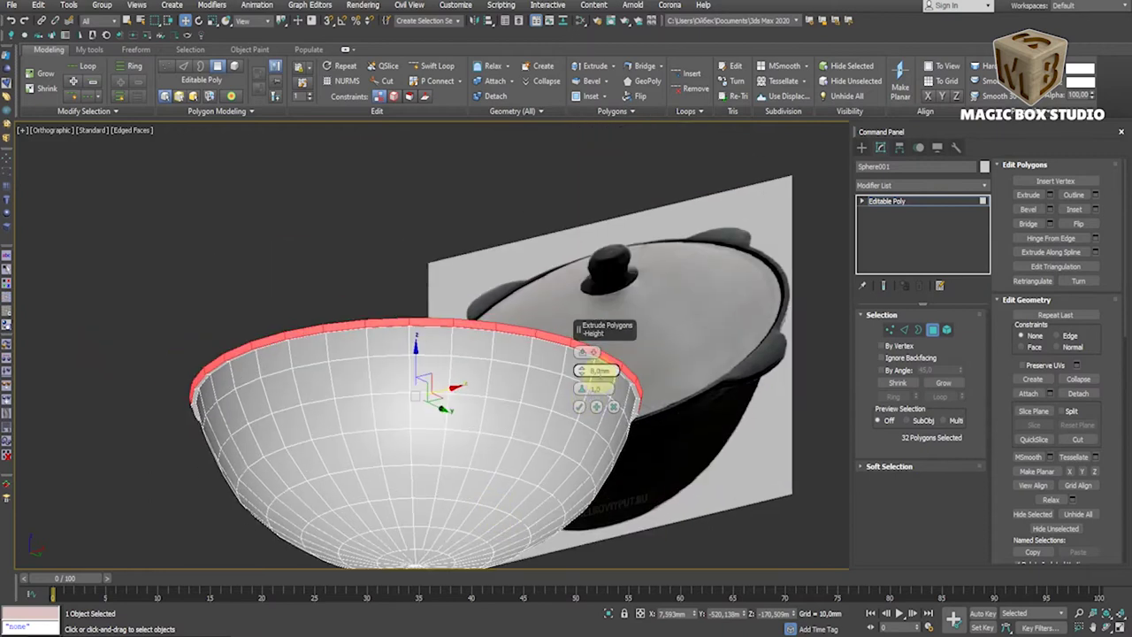
{"action": "scroll", "coordinate": [598, 372], "scroll_direction": "up", "scroll_amount": 5}
{"action": "key", "text": "f"}
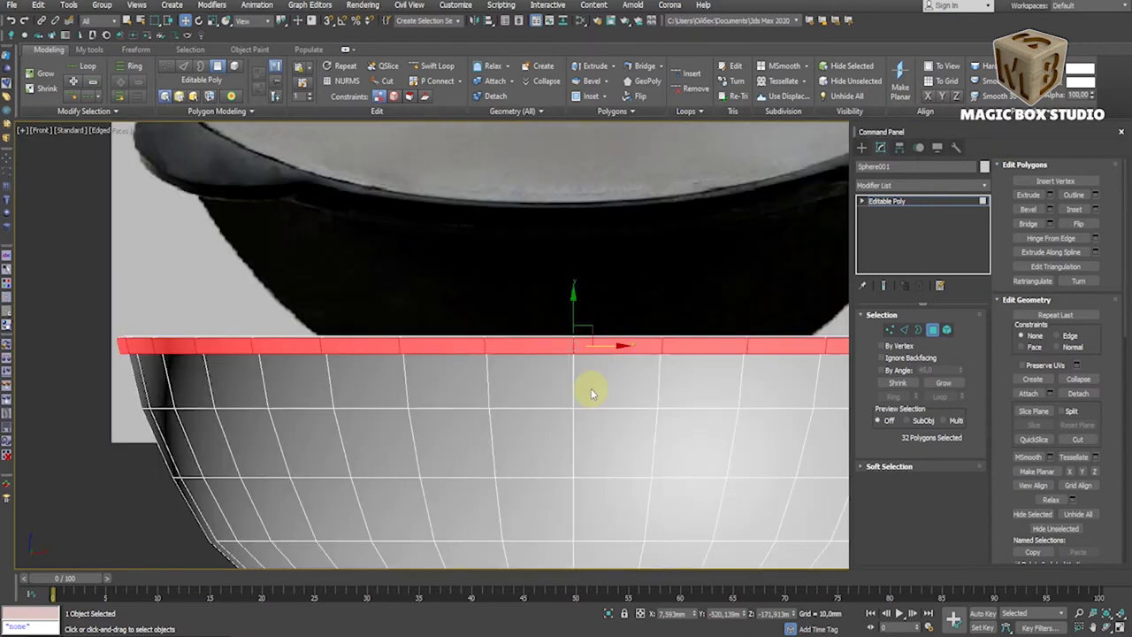
{"action": "scroll", "coordinate": [591, 390], "scroll_direction": "down", "scroll_amount": 2}
{"action": "scroll", "coordinate": [591, 390], "scroll_direction": "down", "scroll_amount": 2}
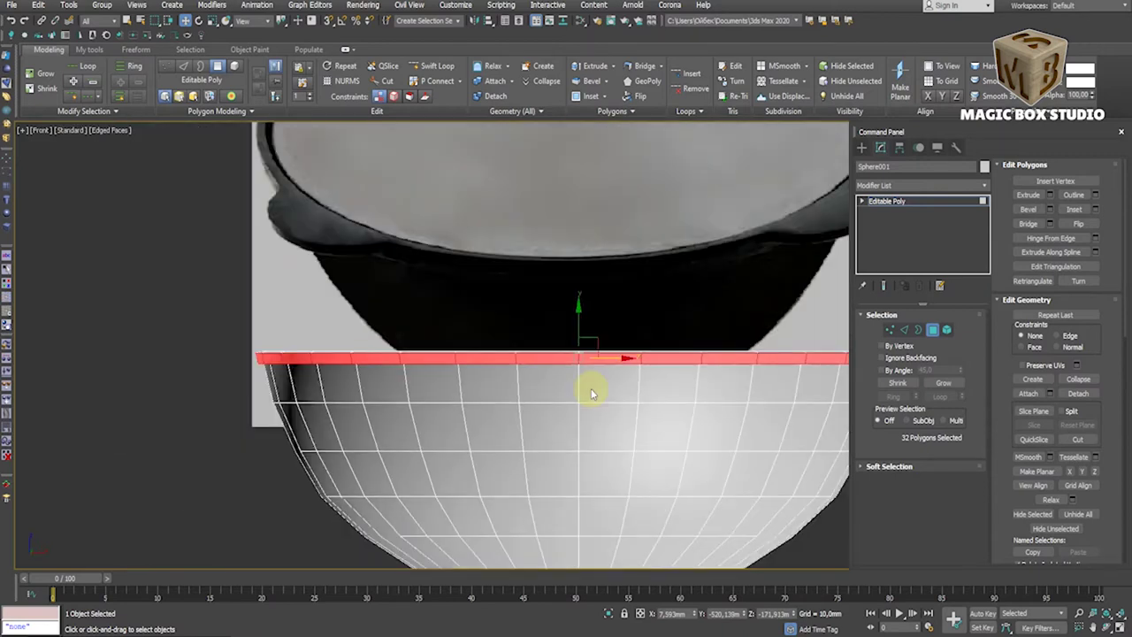
{"action": "middle_click_drag", "start_coordinate": [654, 358], "coordinate": [412, 374], "text": "alt"}
- Clear the rim edge selection and return to Polygon mode for the rim
{"action": "left_click", "coordinate": [904, 329]}
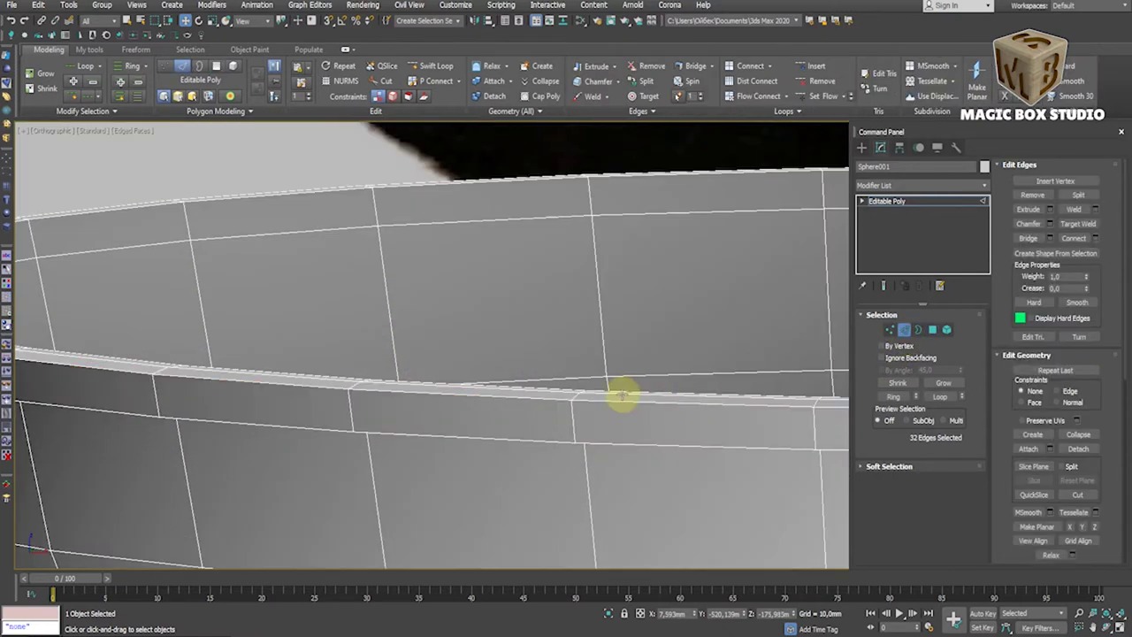
{"action": "key", "text": "ctrl+d"}
{"action": "key", "text": "f"}
{"action": "left_click", "coordinate": [934, 331]}
{"action": "middle_click_drag", "start_coordinate": [493, 278], "coordinate": [467, 307], "text": "alt"}
{"action": "key", "text": "f"}
{"action": "key", "text": "w"}
{"action": "scroll", "coordinate": [547, 360], "scroll_direction": "down", "scroll_amount": 3}
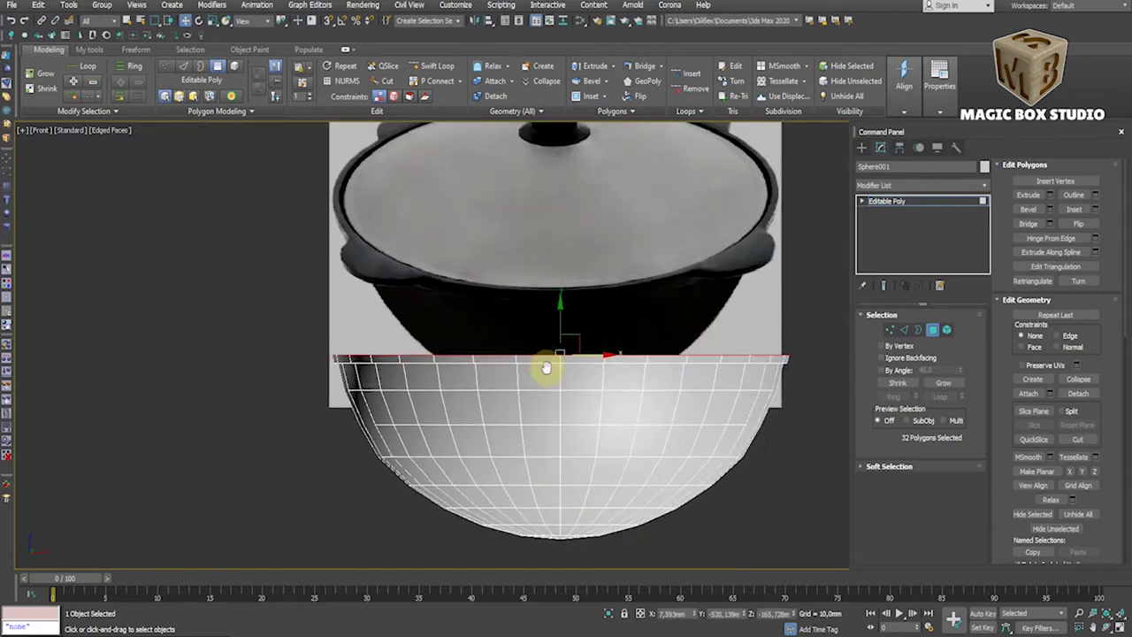
- Extrude the front rim polygon outward into a flat side tab
{"action": "scroll", "coordinate": [531, 407], "scroll_direction": "down", "scroll_amount": 2}
{"action": "left_click", "coordinate": [509, 456]}
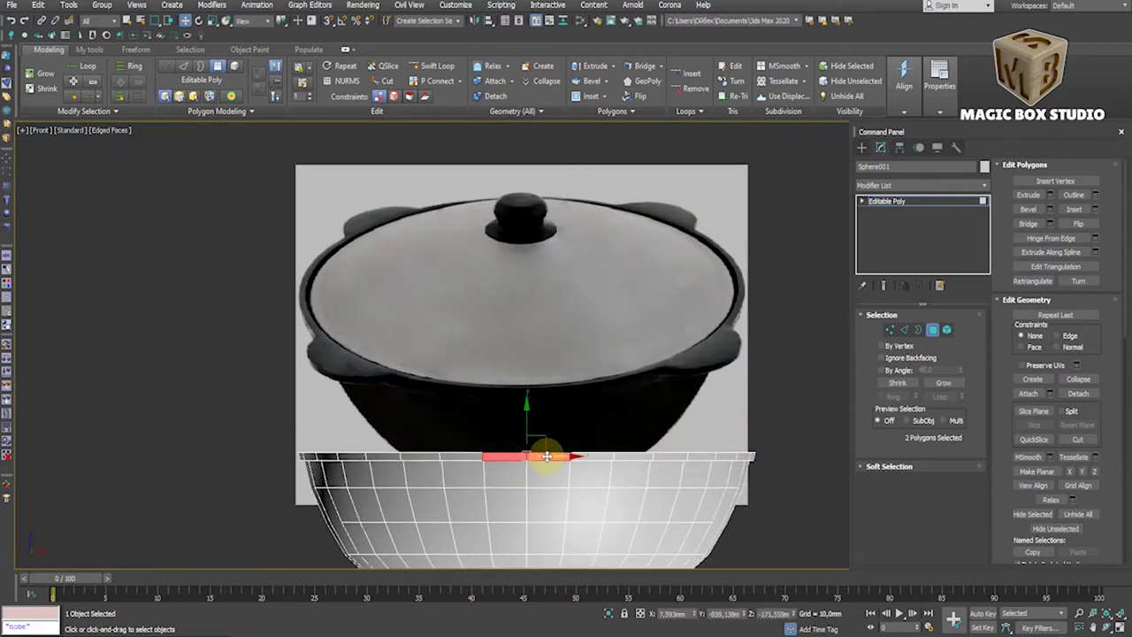
{"action": "left_click", "coordinate": [1050, 196]}
{"action": "middle_click_drag", "start_coordinate": [720, 399], "coordinate": [590, 375], "text": "alt"}
{"action": "left_click_drag", "start_coordinate": [589, 374], "coordinate": [582, 324]}
{"action": "mouse_move", "coordinate": [581, 324]}
{"action": "middle_mouse_down", "text": "alt"}
{"action": "mouse_move", "coordinate": [593, 430]}
{"action": "mouse_move", "coordinate": [589, 391]}
{"action": "mouse_move", "coordinate": [551, 445]}
{"action": "middle_mouse_up", "text": "alt"}
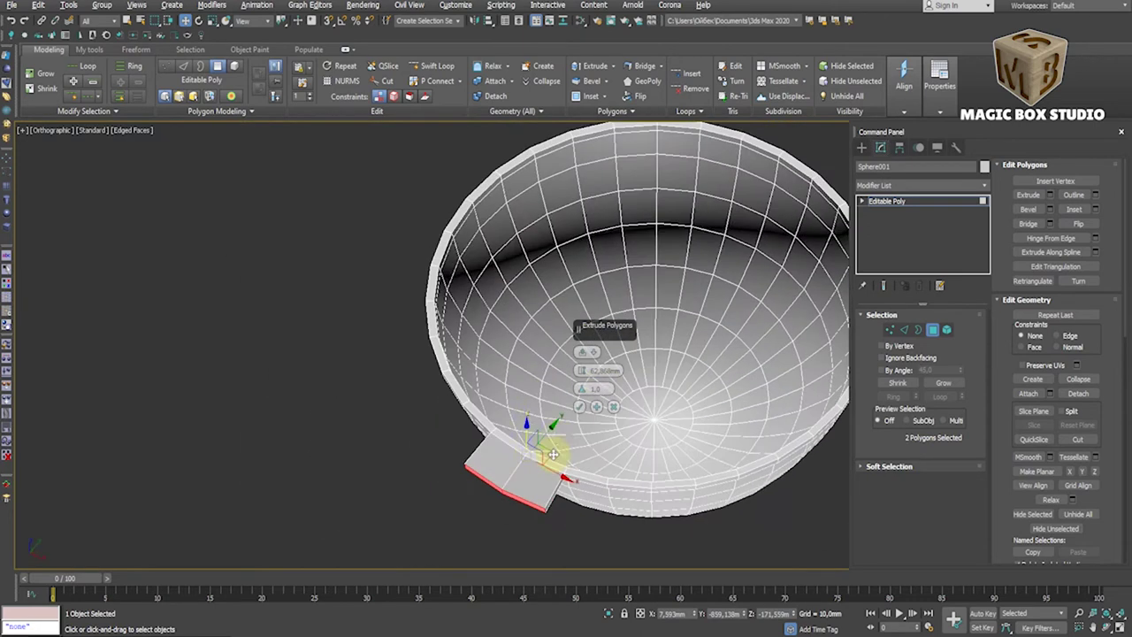
{"action": "key", "text": "f"}
- Loop-select the rim polygons and add the tab polygon, checking from the Top view
{"action": "left_click", "coordinate": [664, 303]}
{"action": "left_click", "coordinate": [654, 309], "text": "shift"}
{"action": "scroll", "coordinate": [563, 372], "scroll_direction": "up", "scroll_amount": 3}
{"action": "key", "text": "F2"}
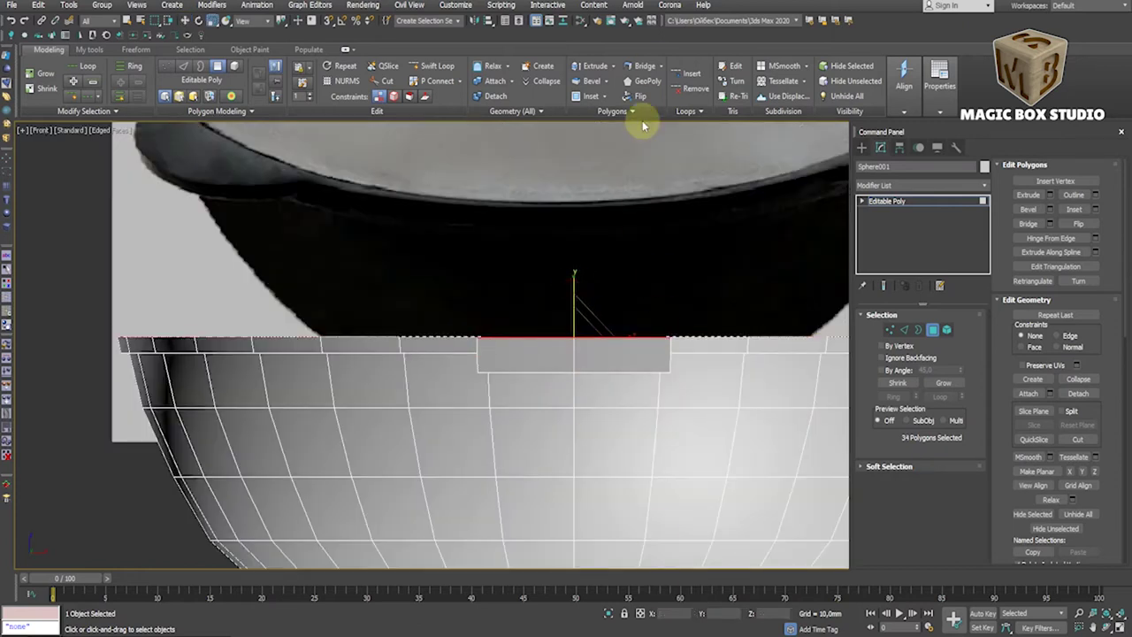
{"action": "key", "text": "t"}
{"action": "left_click", "coordinate": [543, 278], "text": "ctrl"}
{"action": "key", "text": "f"}
{"action": "key", "text": "t"}
- Remove stray polygons from the rim selection and inspect the inside of the bowl
{"action": "middle_click_drag", "start_coordinate": [572, 303], "coordinate": [645, 132], "text": "alt"}
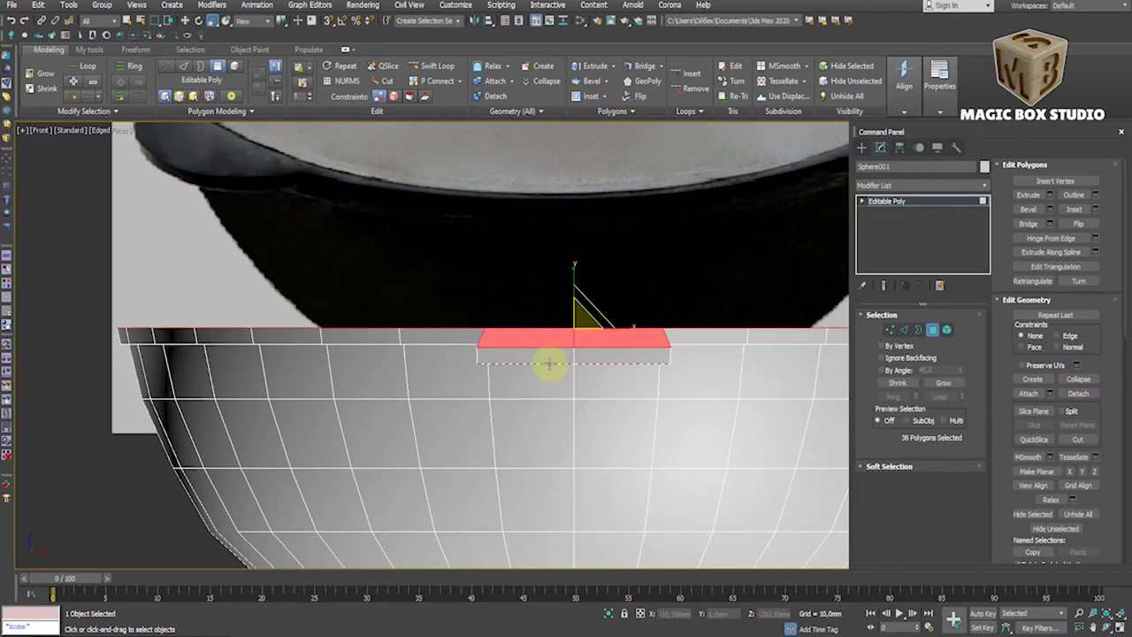
{"action": "middle_click_drag", "start_coordinate": [546, 363], "coordinate": [548, 238], "text": "alt"}
{"action": "left_click", "coordinate": [548, 238], "text": "alt"}
{"action": "key", "text": "f"}
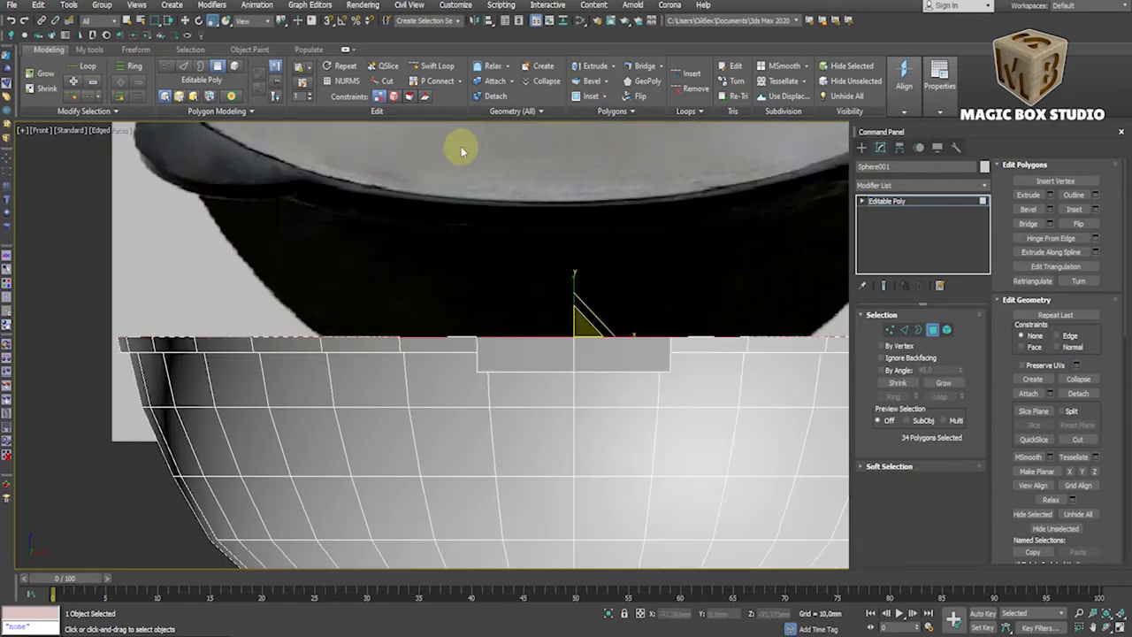
{"action": "middle_click_drag", "start_coordinate": [378, 484], "coordinate": [253, 171], "text": "alt"}
{"action": "left_click", "coordinate": [190, 190]}
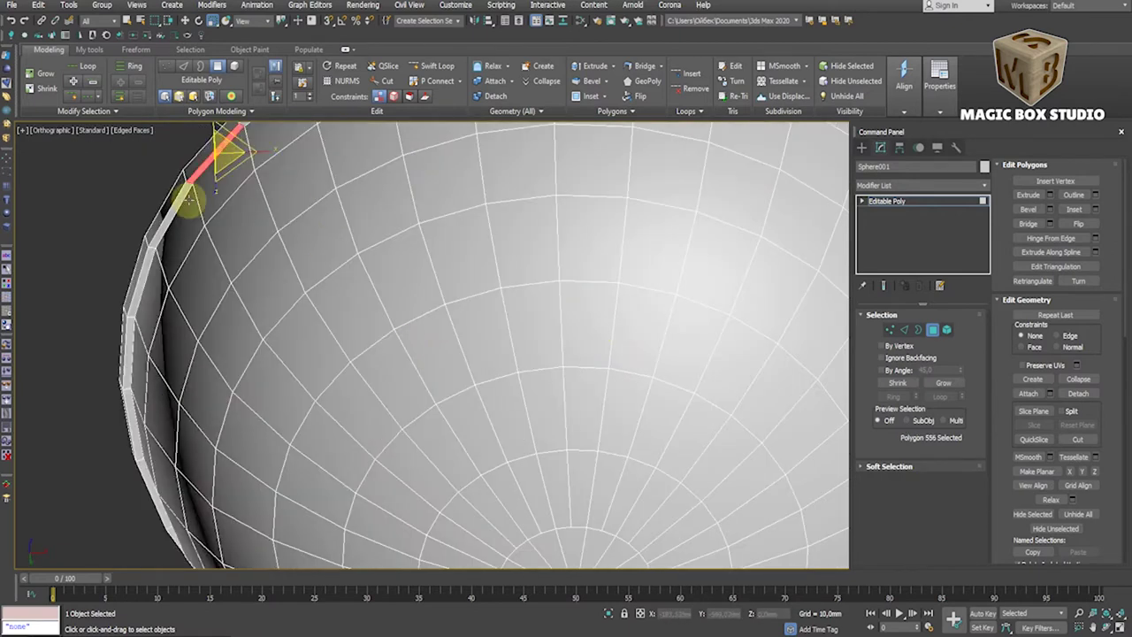
{"action": "key", "text": "shift+z"}
{"action": "key", "text": "ctrl+z"}
{"action": "key", "text": "shift+z"}
{"action": "key", "text": "shift+z"}
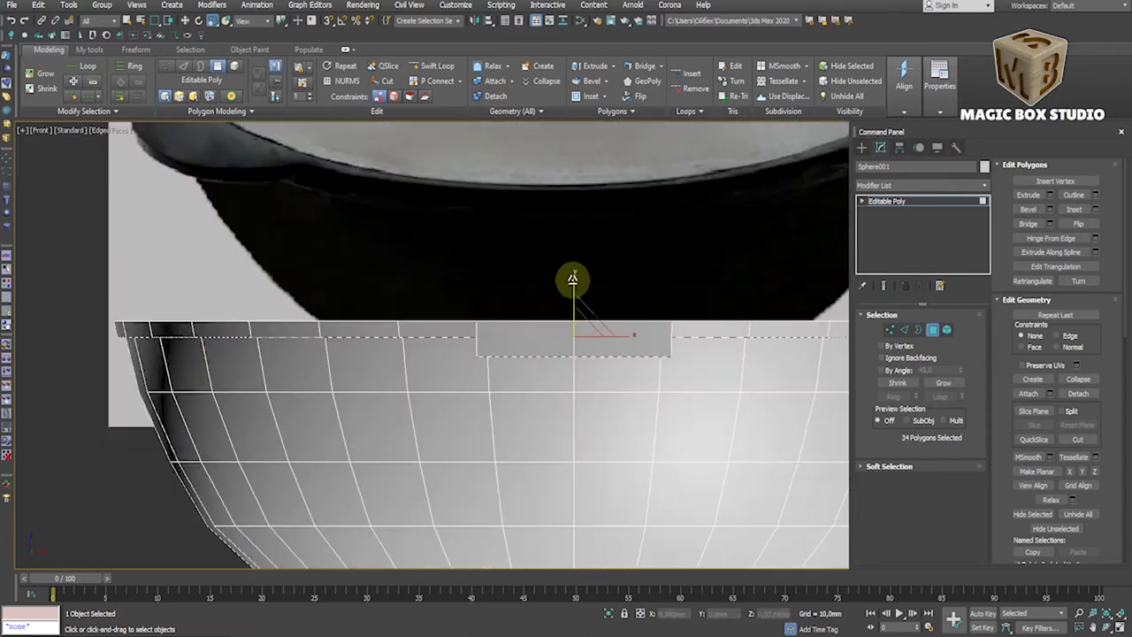
{"action": "middle_click_drag", "start_coordinate": [587, 228], "coordinate": [434, 280], "text": "alt"}
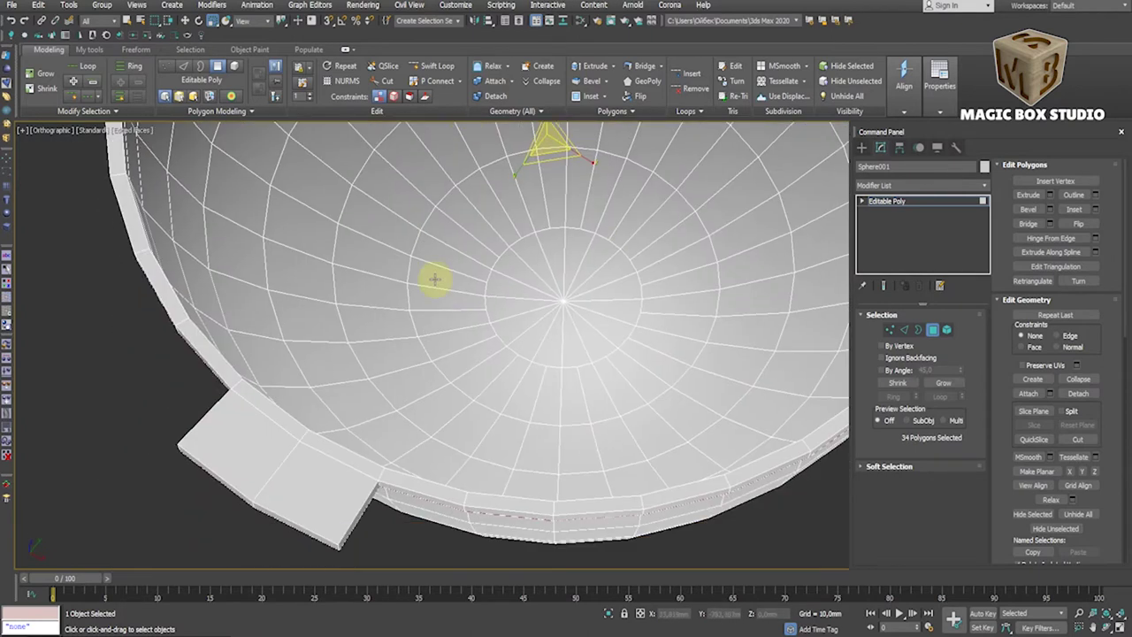
- Move and scale the rim tab's corner vertices into a pointed V tip
{"action": "key", "text": "shift+z"}
{"action": "key", "text": "shift+z"}
{"action": "key", "text": "shift+z"}
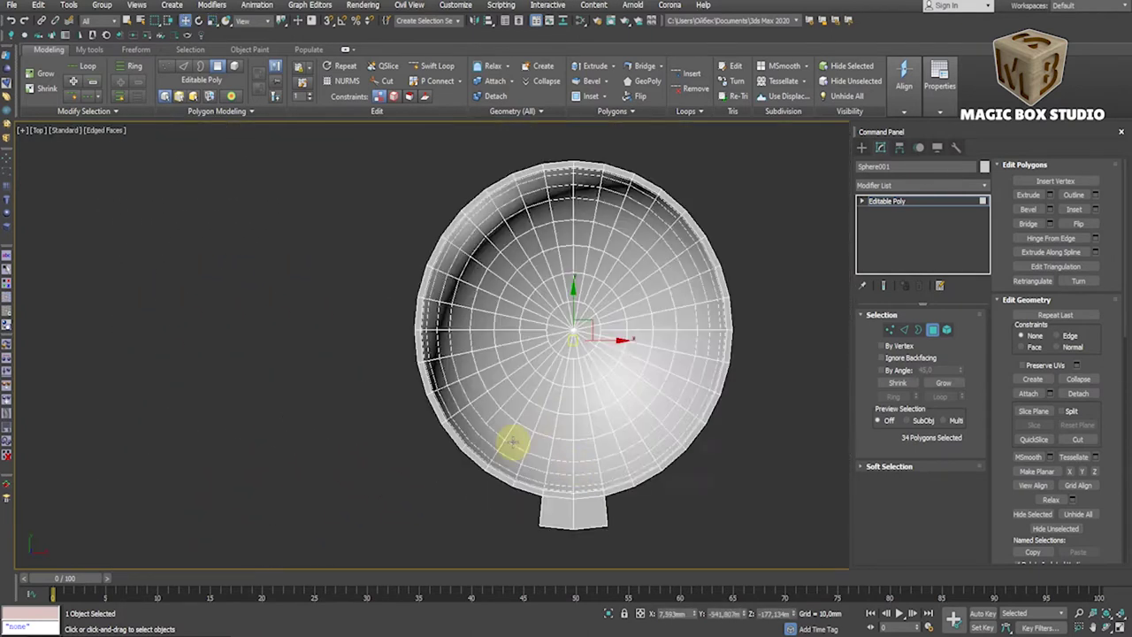
{"action": "key", "text": "shift+z"}
{"action": "key", "text": "shift+z"}
{"action": "key", "text": "4"}
{"action": "key", "text": "1"}
{"action": "left_click_drag", "start_coordinate": [392, 480], "coordinate": [463, 530]}
{"action": "left_click_drag", "start_coordinate": [717, 486], "coordinate": [672, 529], "text": "ctrl"}
{"action": "key", "text": "w"}
{"action": "left_click_drag", "start_coordinate": [412, 460], "coordinate": [460, 531]}
{"action": "left_click_drag", "start_coordinate": [734, 462], "coordinate": [688, 525], "text": "ctrl"}
{"action": "mouse_move", "coordinate": [563, 449]}
{"action": "left_mouse_down"}
{"action": "mouse_move", "coordinate": [563, 366]}
{"action": "mouse_move", "coordinate": [566, 399]}
{"action": "mouse_move", "coordinate": [609, 441]}
{"action": "left_mouse_up"}
{"action": "key", "text": "r"}
{"action": "left_click_drag", "start_coordinate": [540, 491], "coordinate": [576, 538]}
{"action": "key", "text": "w"}
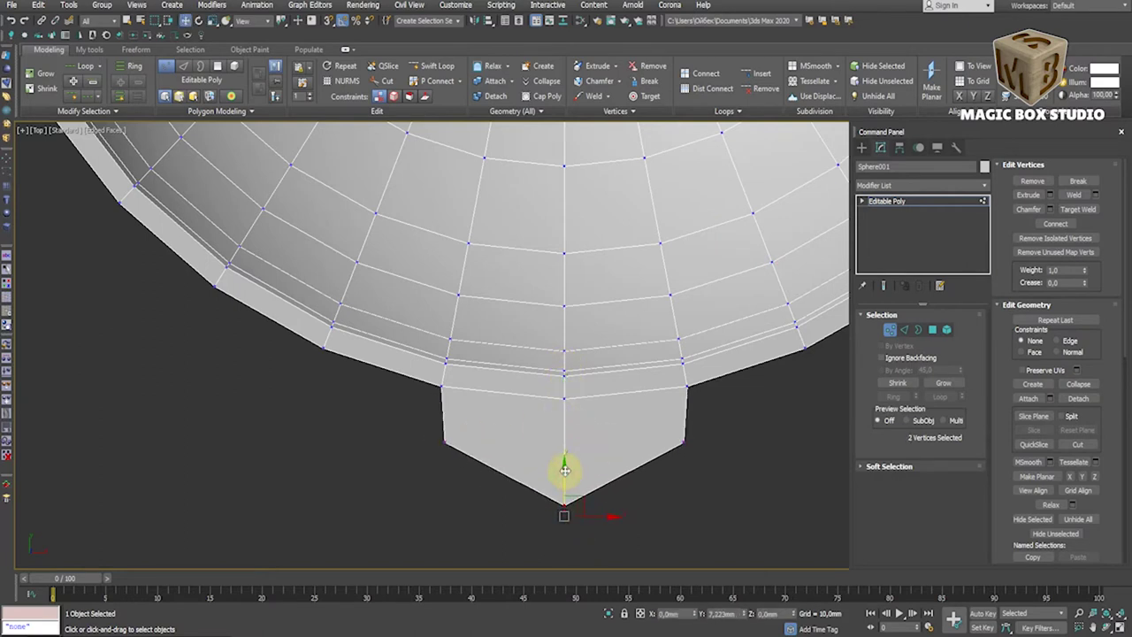
- Smooth the bowl with NURMS subdivision at 3 iterations and orbit to inspect it
{"action": "left_click", "coordinate": [886, 331]}
{"action": "left_click", "coordinate": [1021, 489]}
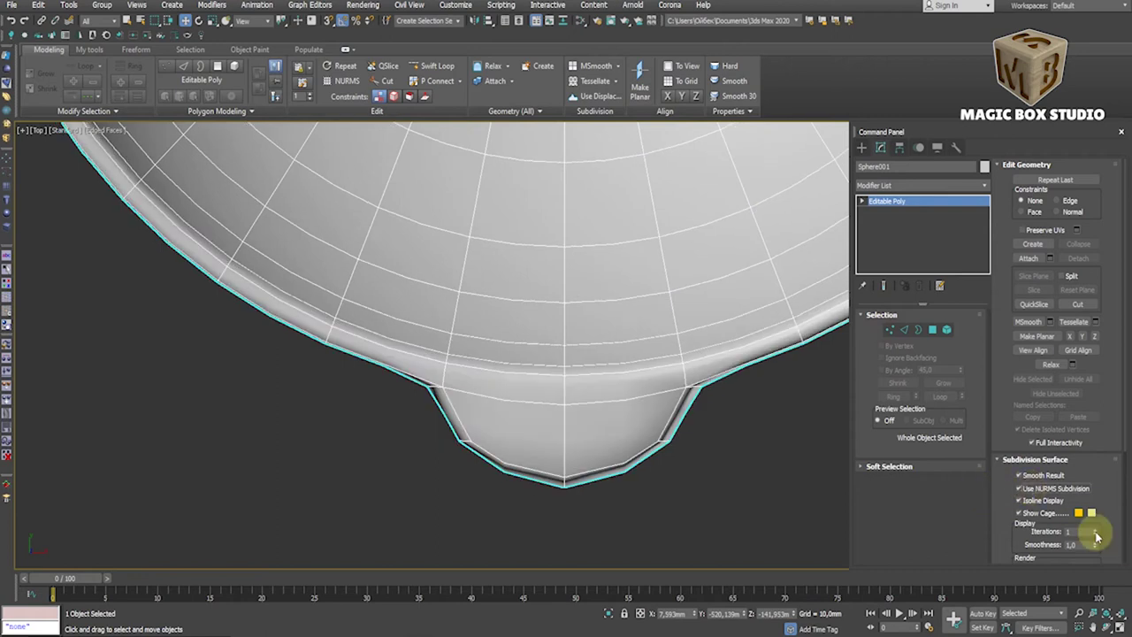
{"action": "left_click", "coordinate": [1096, 536]}
{"action": "left_click", "coordinate": [1096, 536]}
{"action": "scroll", "coordinate": [626, 424], "scroll_direction": "down", "scroll_amount": 5}
{"action": "mouse_move", "coordinate": [626, 425]}
{"action": "middle_mouse_down", "text": "alt"}
{"action": "mouse_move", "coordinate": [626, 353]}
{"action": "mouse_move", "coordinate": [626, 453]}
{"action": "middle_mouse_up", "text": "alt"}
{"action": "scroll", "coordinate": [626, 453], "scroll_direction": "up", "scroll_amount": 4}
{"action": "key", "text": "ctrl+BackSpace"}
{"action": "left_click", "coordinate": [885, 331]}
- Connect two pinched edge loops across the ring of edges through the tab
{"action": "left_click", "coordinate": [903, 329]}
{"action": "left_click", "coordinate": [581, 291]}
{"action": "left_click", "coordinate": [892, 397]}
{"action": "left_click", "coordinate": [1095, 238]}
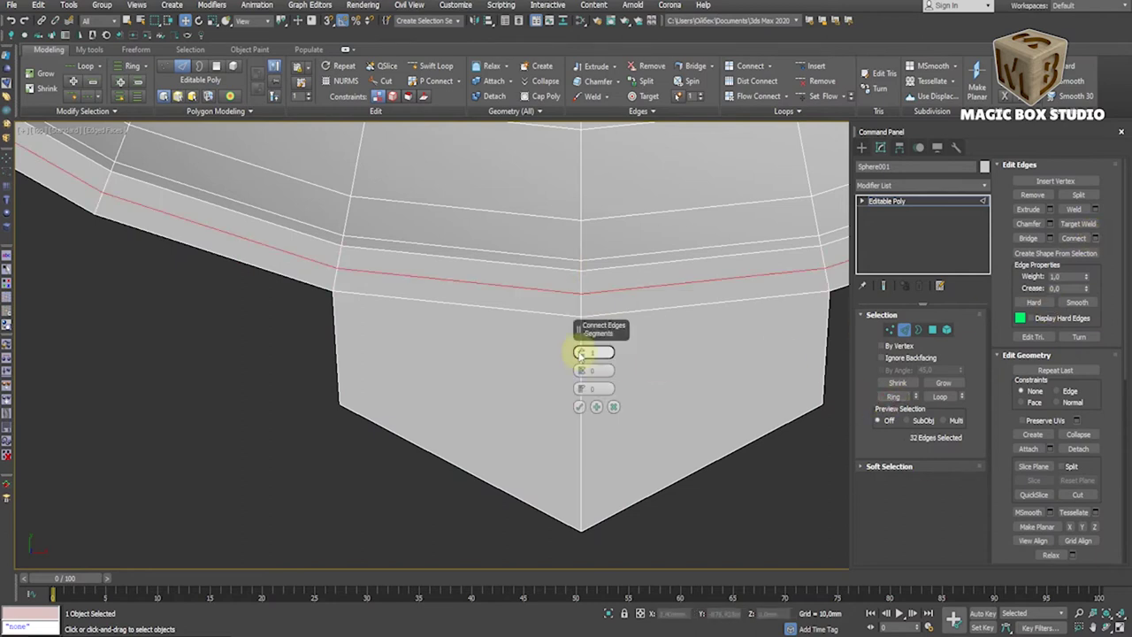
{"action": "mouse_move", "coordinate": [584, 352]}
{"action": "left_mouse_down"}
{"action": "mouse_move", "coordinate": [581, 372]}
{"action": "mouse_move", "coordinate": [579, 283]}
{"action": "left_mouse_up"}
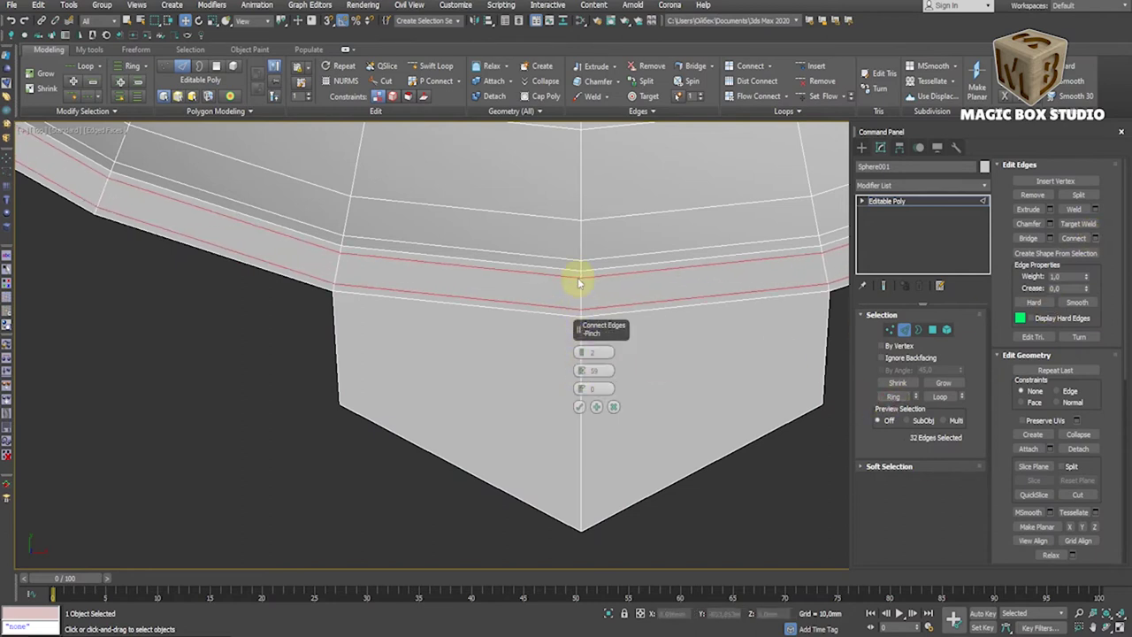
{"action": "left_click", "coordinate": [579, 406]}
- Inset the rim tab's selected faces
{"action": "left_click", "coordinate": [932, 330]}
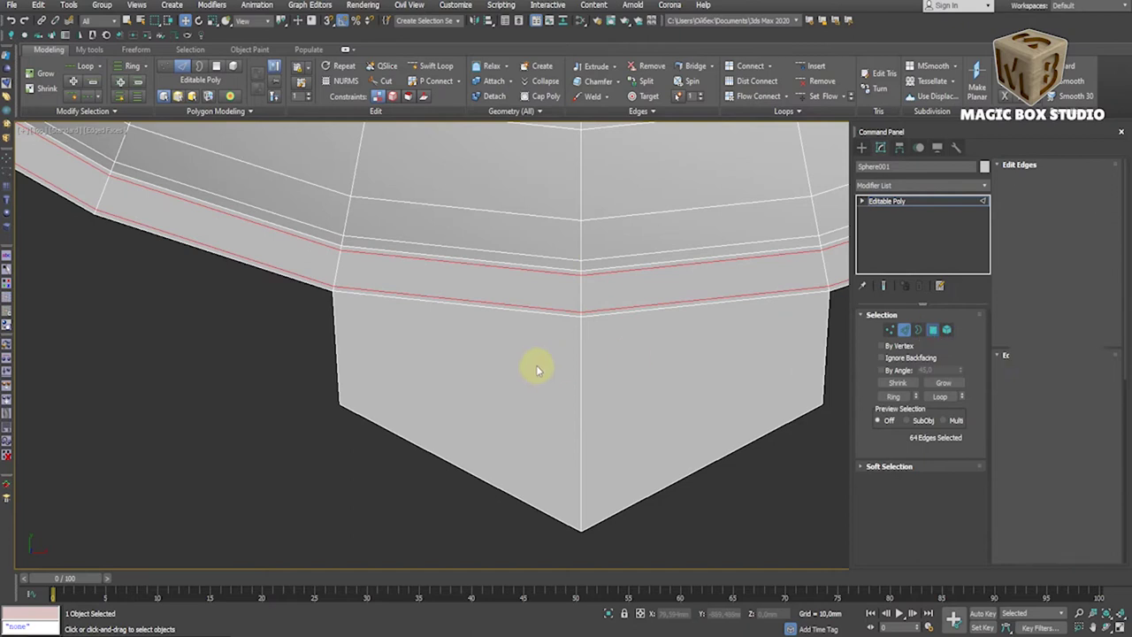
{"action": "left_click", "coordinate": [538, 363]}
{"action": "left_click", "coordinate": [622, 365], "text": "ctrl"}
{"action": "mouse_move", "coordinate": [622, 365]}
{"action": "middle_mouse_down", "text": "alt"}
{"action": "mouse_move", "coordinate": [579, 354]}
{"action": "mouse_move", "coordinate": [611, 468]}
{"action": "middle_mouse_up", "text": "alt"}
{"action": "left_click", "coordinate": [578, 354], "text": "ctrl"}
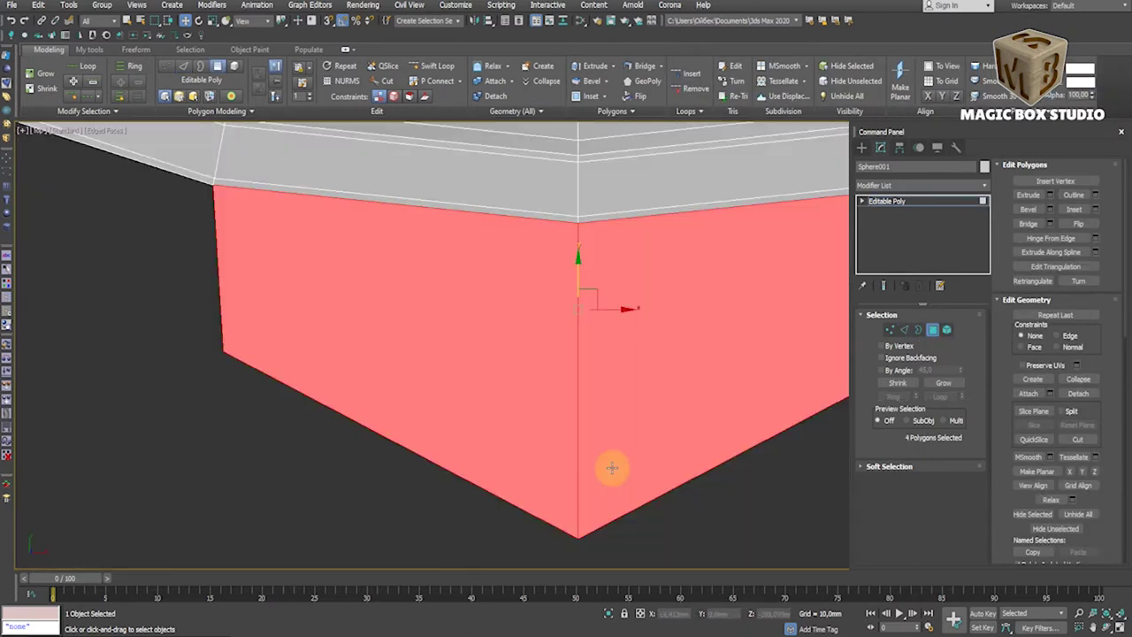
{"action": "left_click", "coordinate": [1094, 210]}
{"action": "scroll", "coordinate": [561, 385], "scroll_direction": "down", "scroll_amount": 5}
{"action": "middle_click_drag", "start_coordinate": [566, 293], "coordinate": [950, 354], "text": "alt"}
- Add connecting support loops around the full ring of rim edges, then view into the bowl
{"action": "left_click", "coordinate": [904, 330]}
{"action": "left_click", "coordinate": [435, 361]}
{"action": "left_click", "coordinate": [895, 396]}
{"action": "left_click", "coordinate": [1097, 239]}
{"action": "scroll", "coordinate": [403, 372], "scroll_direction": "up", "scroll_amount": 4}
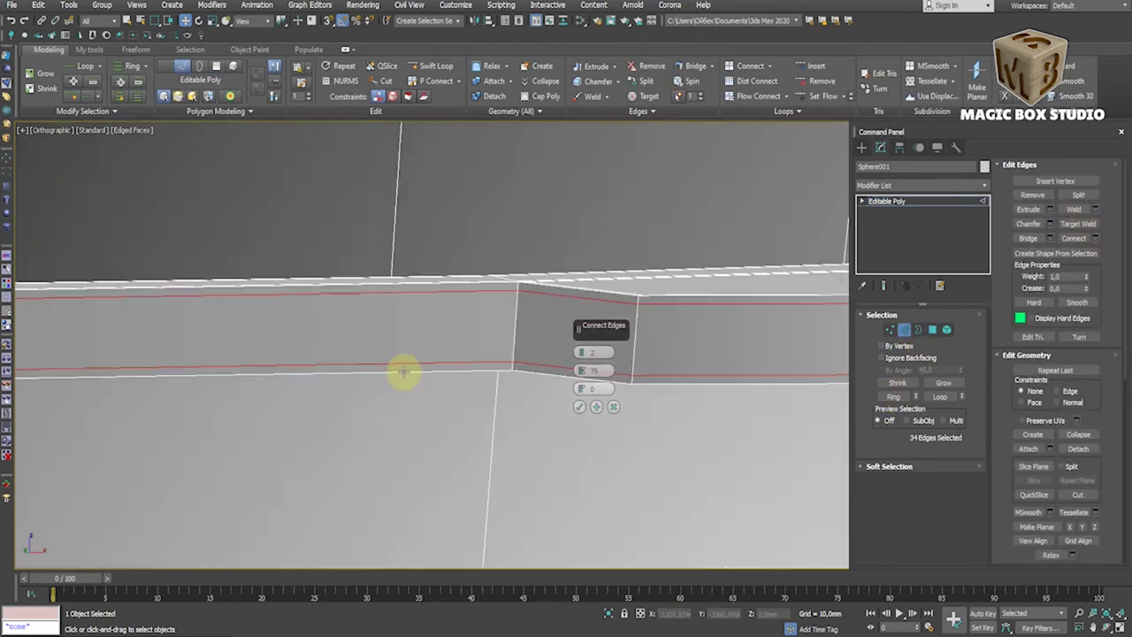
{"action": "left_click", "coordinate": [580, 407]}
{"action": "scroll", "coordinate": [571, 399], "scroll_direction": "down", "scroll_amount": 4}
{"action": "left_click", "coordinate": [904, 329]}
{"action": "middle_click_drag", "start_coordinate": [566, 487], "coordinate": [538, 397], "text": "alt"}
{"action": "key", "text": "t"}
{"action": "scroll", "coordinate": [588, 522], "scroll_direction": "up", "scroll_amount": 3}
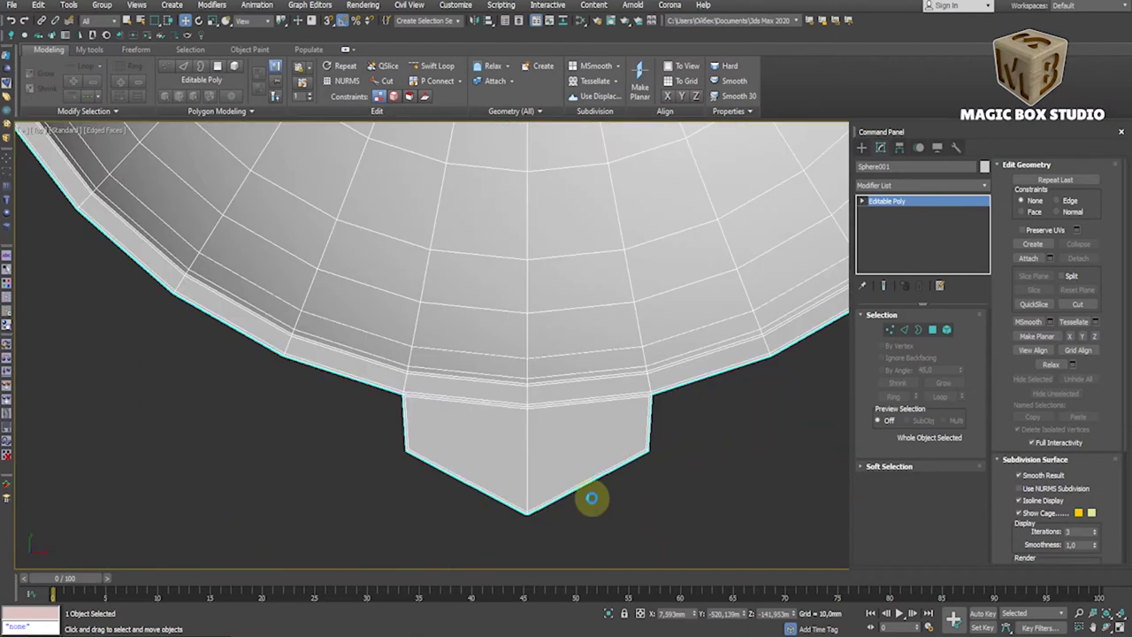
{"action": "mouse_move", "coordinate": [619, 425]}
{"action": "middle_mouse_down", "text": "alt"}
{"action": "mouse_move", "coordinate": [505, 330]}
{"action": "mouse_move", "coordinate": [450, 377]}
{"action": "mouse_move", "coordinate": [449, 395]}
{"action": "middle_mouse_up", "text": "alt"}
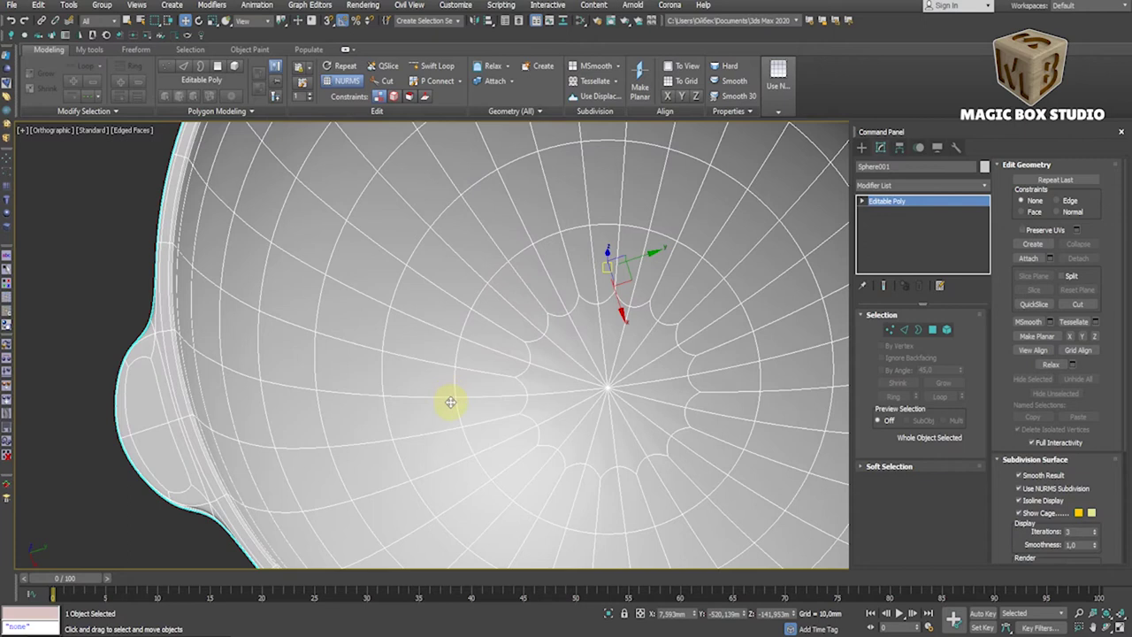
- Hide the wireframe edges and zoom in close on the rim tab
{"action": "key", "text": "F4"}
{"action": "key", "text": "F4"}
{"action": "mouse_move", "coordinate": [292, 414]}
{"action": "middle_mouse_down", "text": "alt"}
{"action": "mouse_move", "coordinate": [493, 404]}
{"action": "mouse_move", "coordinate": [538, 434]}
{"action": "middle_mouse_up", "text": "alt"}
{"action": "scroll", "coordinate": [705, 459], "scroll_direction": "up", "scroll_amount": 5}
{"action": "scroll", "coordinate": [705, 460], "scroll_direction": "up", "scroll_amount": 5}
{"action": "key", "text": "2"}
{"action": "scroll", "coordinate": [518, 425], "scroll_direction": "up", "scroll_amount": 3}
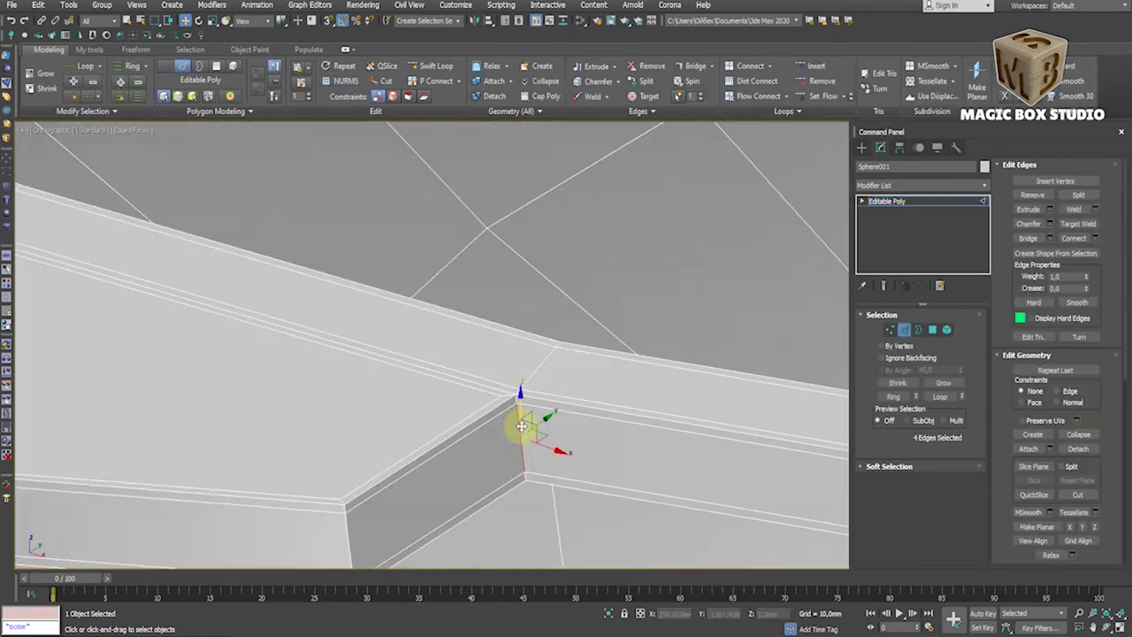
{"action": "scroll", "coordinate": [622, 456], "scroll_direction": "up", "scroll_amount": 3}
{"action": "middle_click_drag", "start_coordinate": [696, 364], "coordinate": [682, 480], "text": "alt"}
{"action": "left_click", "coordinate": [903, 329]}
{"action": "key", "text": "t"}
{"action": "key", "text": "z"}
- Turn off the smoothing preview and orbit to a close view of the tab corner
{"action": "left_click", "coordinate": [891, 330]}
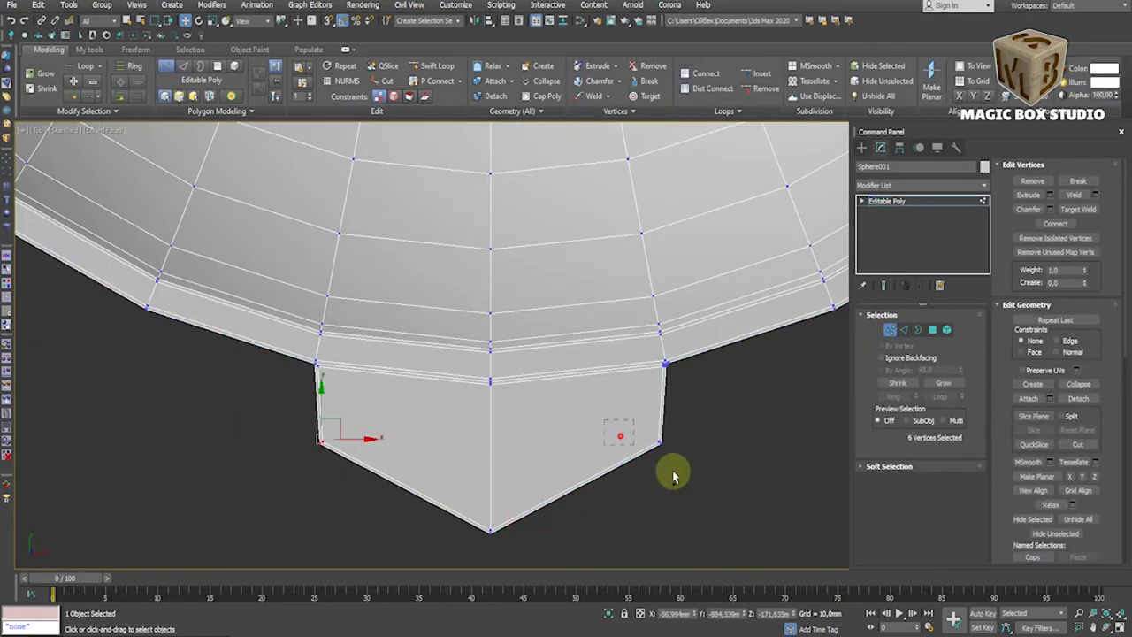
{"action": "left_click", "coordinate": [889, 332]}
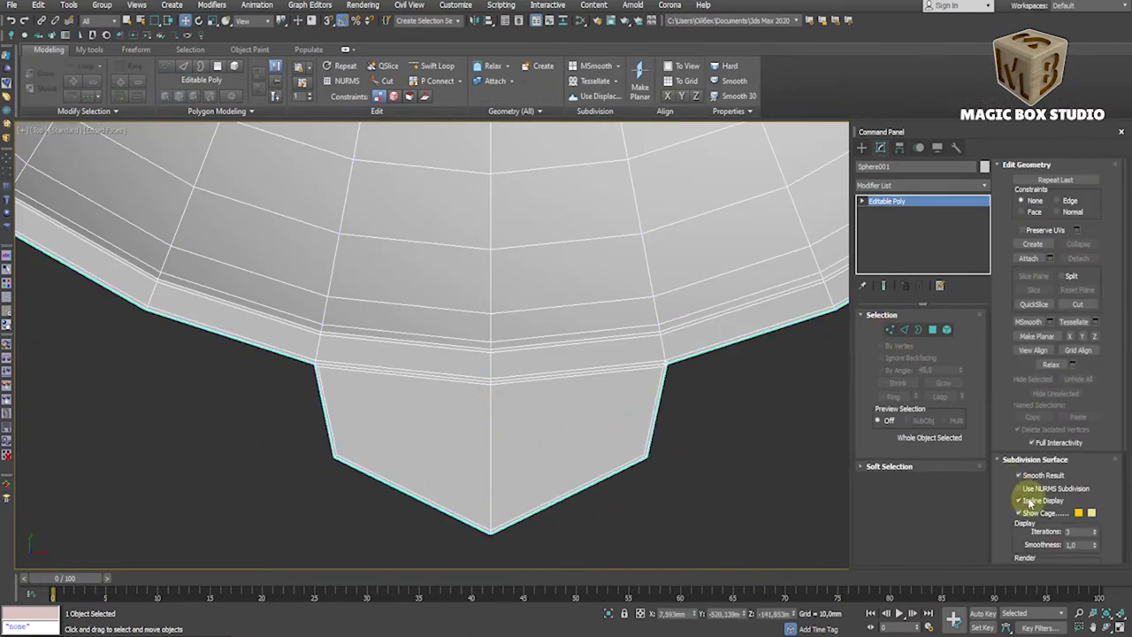
{"action": "left_click", "coordinate": [1044, 488]}
{"action": "scroll", "coordinate": [324, 333], "scroll_direction": "up", "scroll_amount": 5}
{"action": "middle_click_drag", "start_coordinate": [324, 333], "coordinate": [475, 362], "text": "alt"}
{"action": "scroll", "coordinate": [502, 415], "scroll_direction": "up", "scroll_amount": 5}
{"action": "mouse_move", "coordinate": [502, 415]}
{"action": "middle_mouse_down", "text": "alt"}
{"action": "mouse_move", "coordinate": [518, 369]}
{"action": "mouse_move", "coordinate": [536, 533]}
{"action": "middle_mouse_up", "text": "alt"}
- Chamfer the edge at the tab corner and check it with smoothing toggled
{"action": "key", "text": "2"}
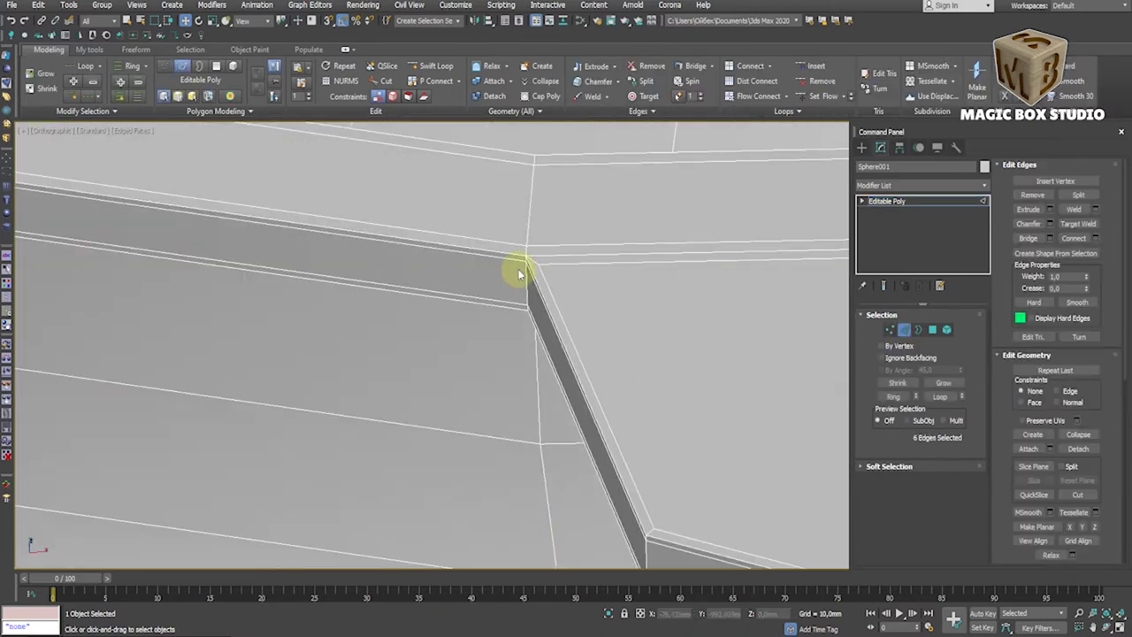
{"action": "left_click", "coordinate": [525, 267]}
{"action": "left_click", "coordinate": [1050, 223]}
{"action": "left_click", "coordinate": [591, 423]}
{"action": "left_click", "coordinate": [902, 329]}
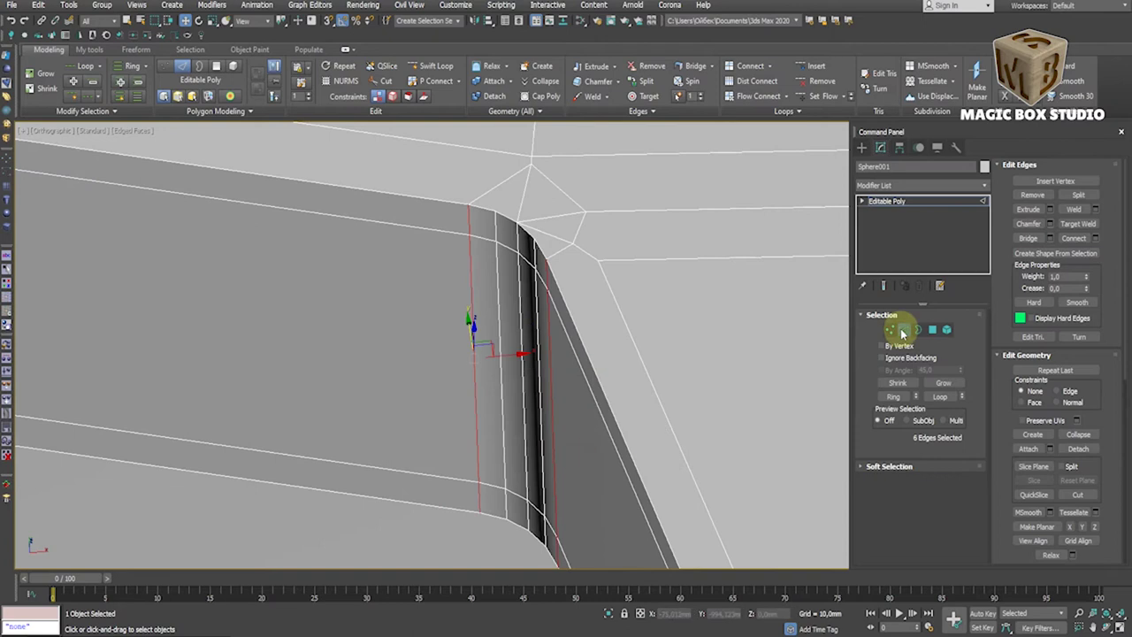
{"action": "scroll", "coordinate": [584, 498], "scroll_direction": "up", "scroll_amount": 5}
{"action": "key", "text": "ctrl+BackSpace"}
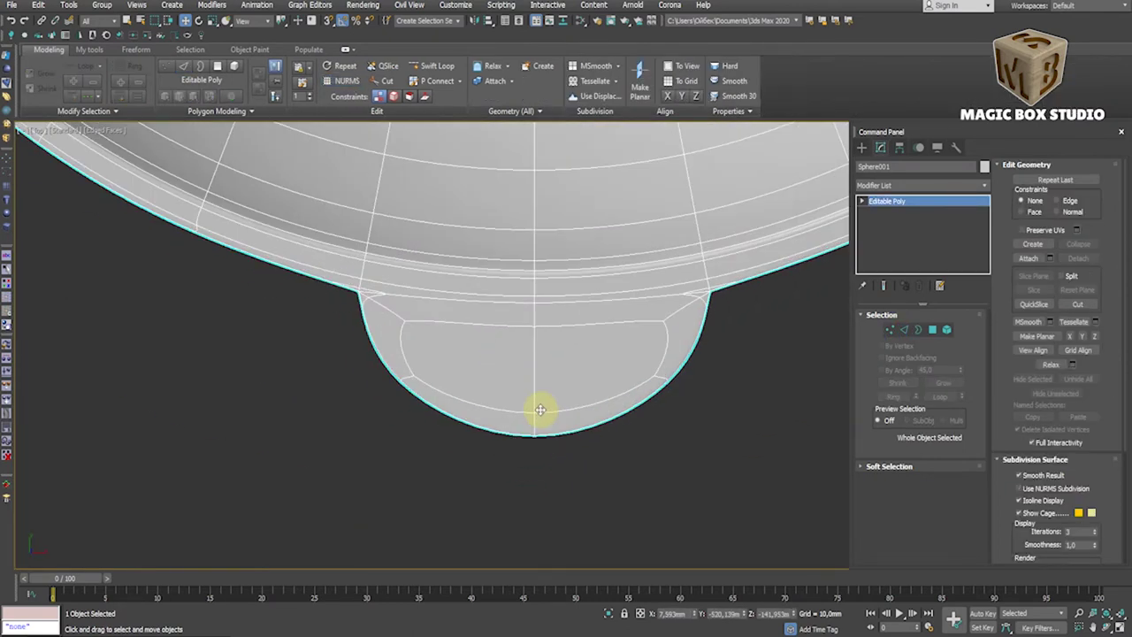
{"action": "key", "text": "ctrl+BackSpace"}
- Scale the tab vertices into a squarer outline and preview the bowl smoothed and unsmoothed
{"action": "key", "text": "1"}
{"action": "key", "text": "r"}
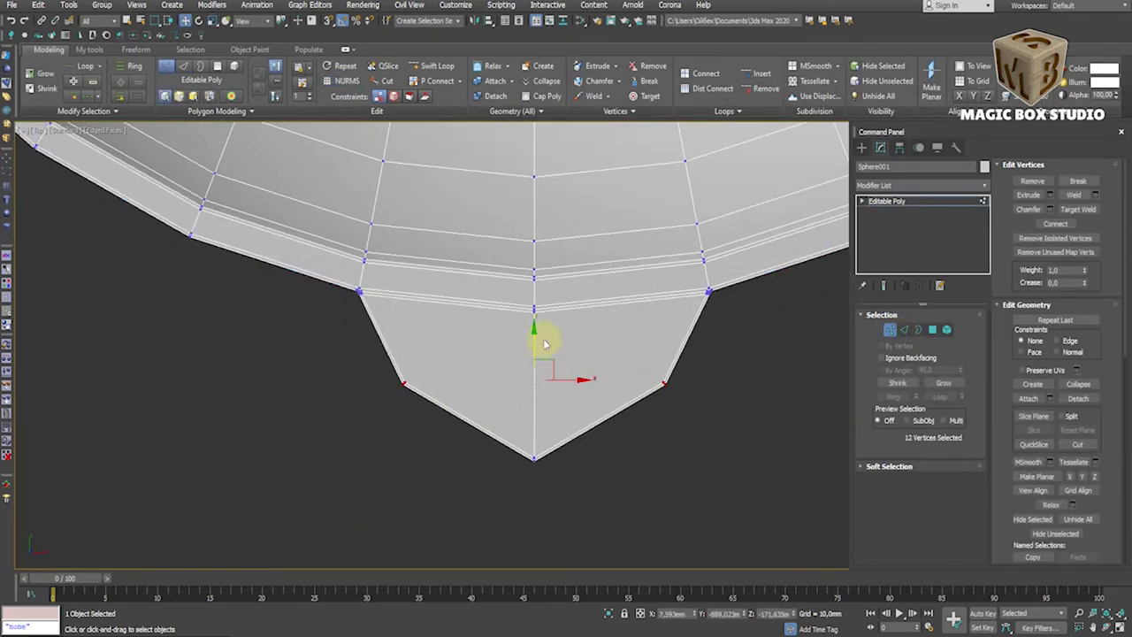
{"action": "left_click_drag", "start_coordinate": [547, 345], "coordinate": [533, 352]}
{"action": "key", "text": "1"}
{"action": "key", "text": "ctrl+BackSpace"}
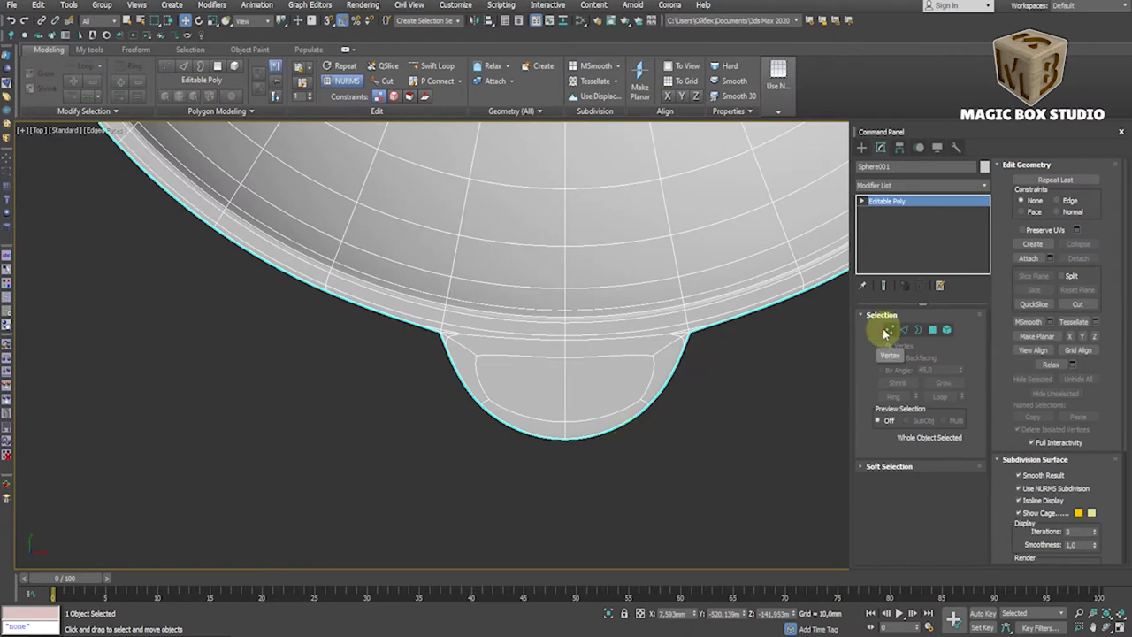
{"action": "left_click", "coordinate": [889, 333]}
{"action": "key", "text": "ctrl+BackSpace"}
{"action": "scroll", "coordinate": [678, 342], "scroll_direction": "down", "scroll_amount": 3}
{"action": "left_click", "coordinate": [890, 329]}
{"action": "left_click", "coordinate": [903, 188]}
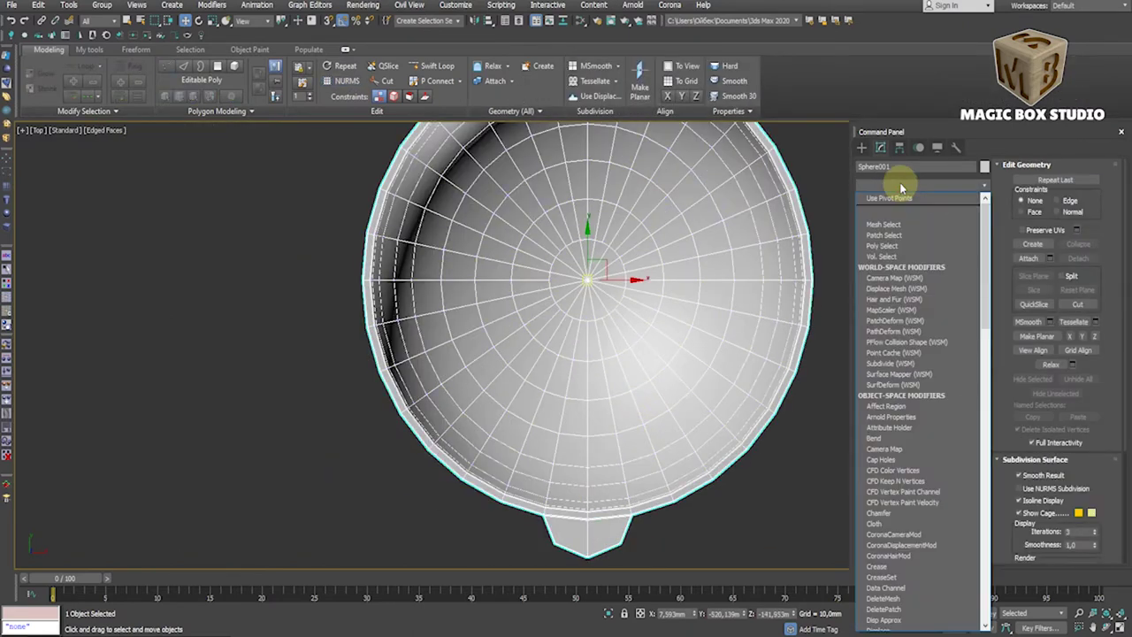
- Add a Symmetry modifier, rotate its mirror plane to copy the tab, and collapse it
{"action": "left_click", "coordinate": [894, 227]}
{"action": "key", "text": "1"}
{"action": "key", "text": "e"}
{"action": "left_click_drag", "start_coordinate": [633, 262], "coordinate": [629, 291]}
{"action": "right_click", "coordinate": [614, 292]}
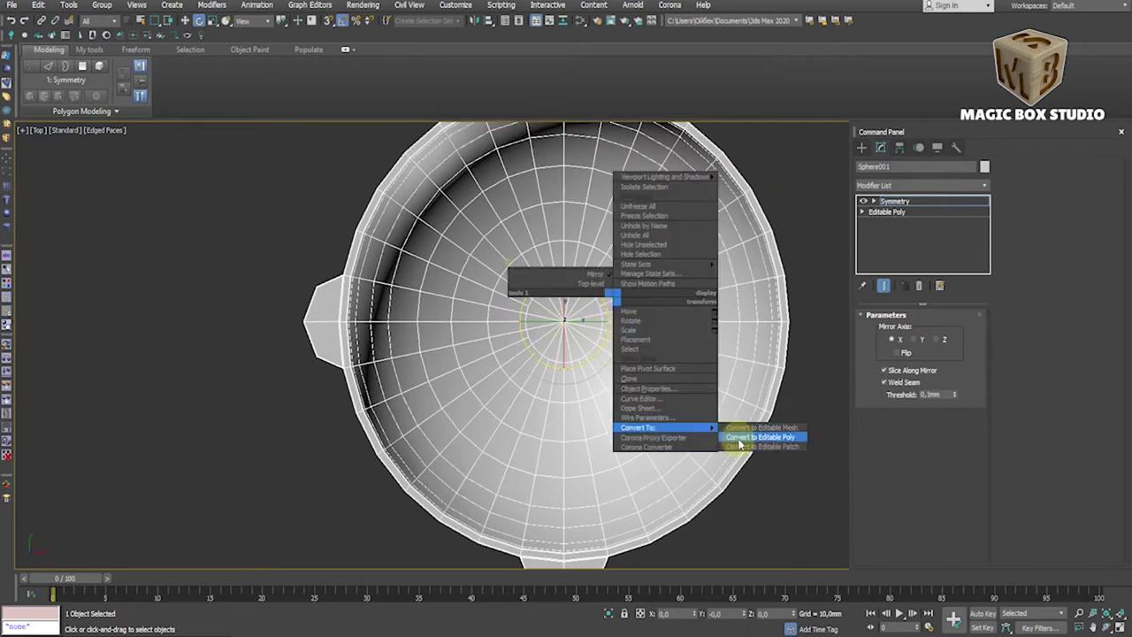
{"action": "left_click", "coordinate": [754, 434]}
- Add a second Symmetry modifier for four tabs and convert back to Editable Poly
{"action": "left_click", "coordinate": [922, 183]}
{"action": "left_click", "coordinate": [900, 397]}
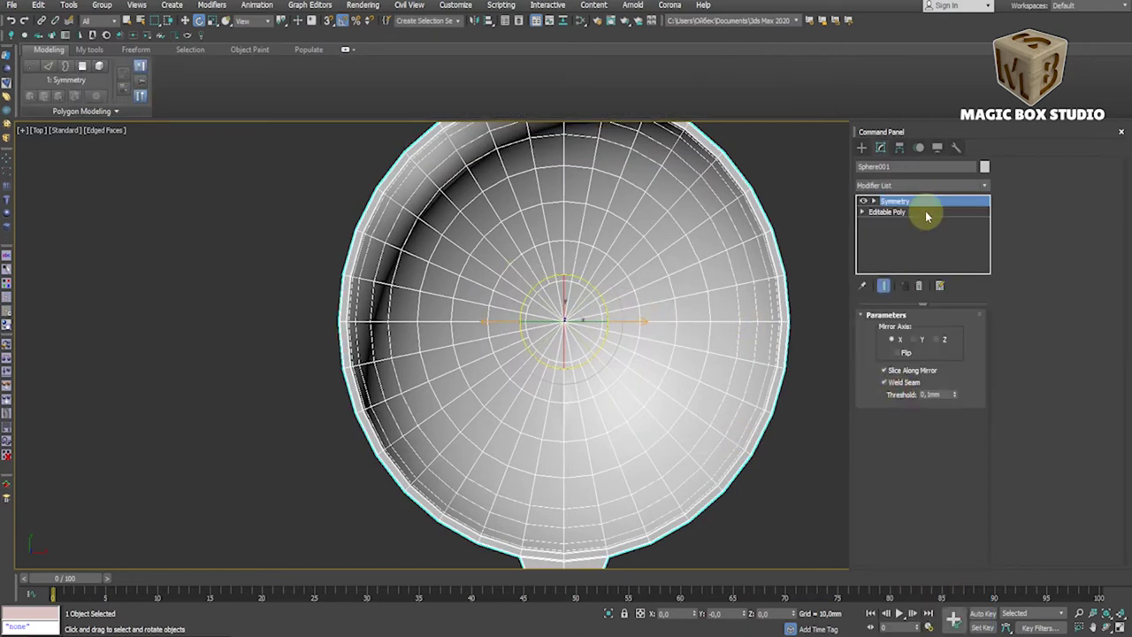
{"action": "key", "text": "q"}
{"action": "scroll", "coordinate": [614, 354], "scroll_direction": "down", "scroll_amount": 2}
{"action": "scroll", "coordinate": [705, 354], "scroll_direction": "down", "scroll_amount": 3}
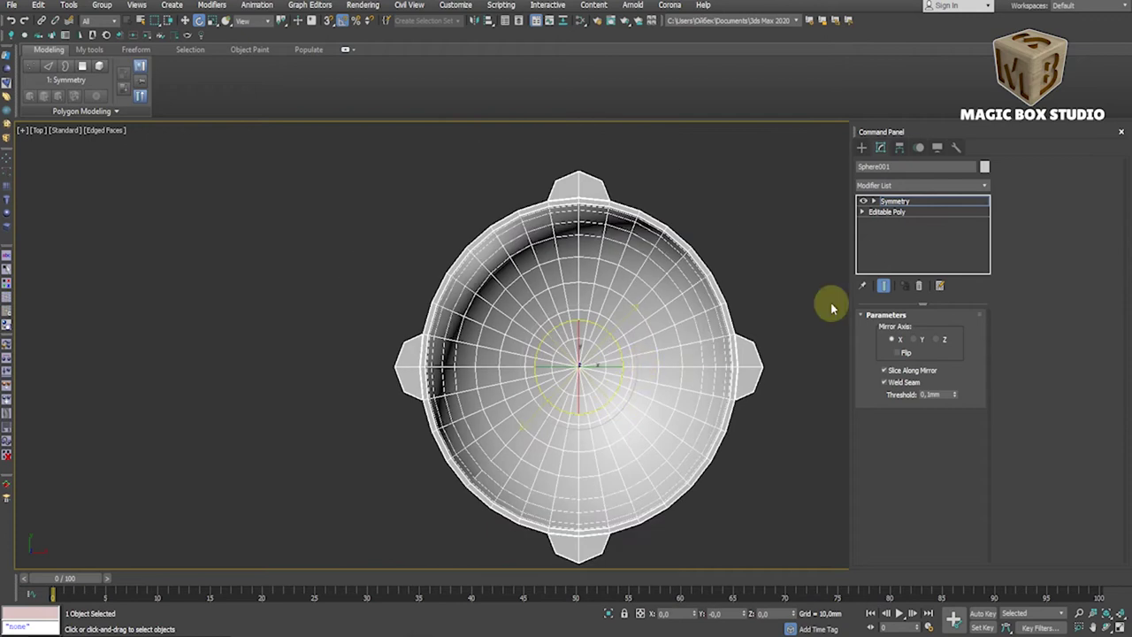
{"action": "right_click", "coordinate": [460, 349]}
{"action": "left_click", "coordinate": [588, 476]}
{"action": "scroll", "coordinate": [570, 477], "scroll_direction": "up", "scroll_amount": 2}
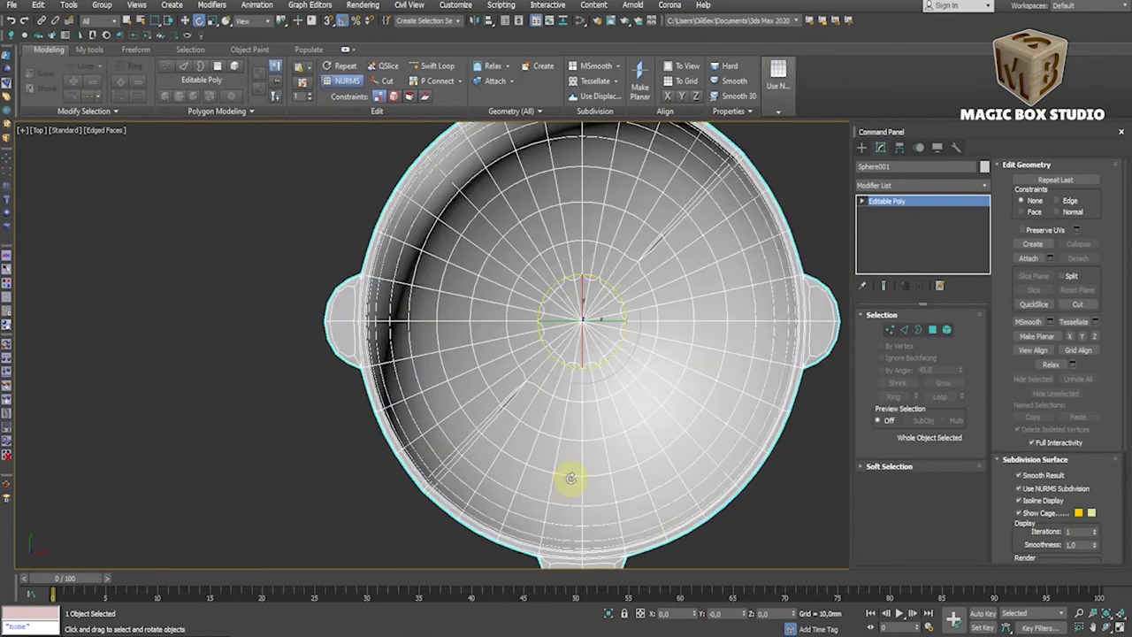
{"action": "scroll", "coordinate": [513, 399], "scroll_direction": "up", "scroll_amount": 2}
{"action": "scroll", "coordinate": [511, 398], "scroll_direction": "up", "scroll_amount": 3}
{"action": "scroll", "coordinate": [510, 397], "scroll_direction": "down", "scroll_amount": 2}
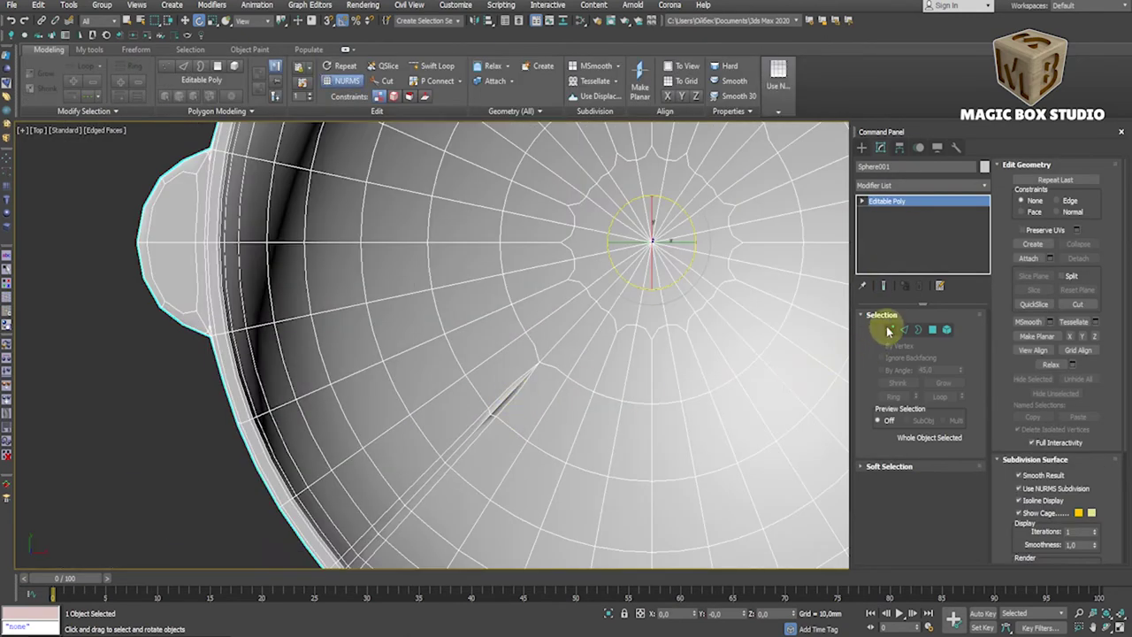
- Weld all vertices along the mirror seams and set NURMS iterations to 3
{"action": "left_click", "coordinate": [888, 331]}
{"action": "key", "text": "ctrl+a"}
{"action": "key", "text": "ctrl+w"}
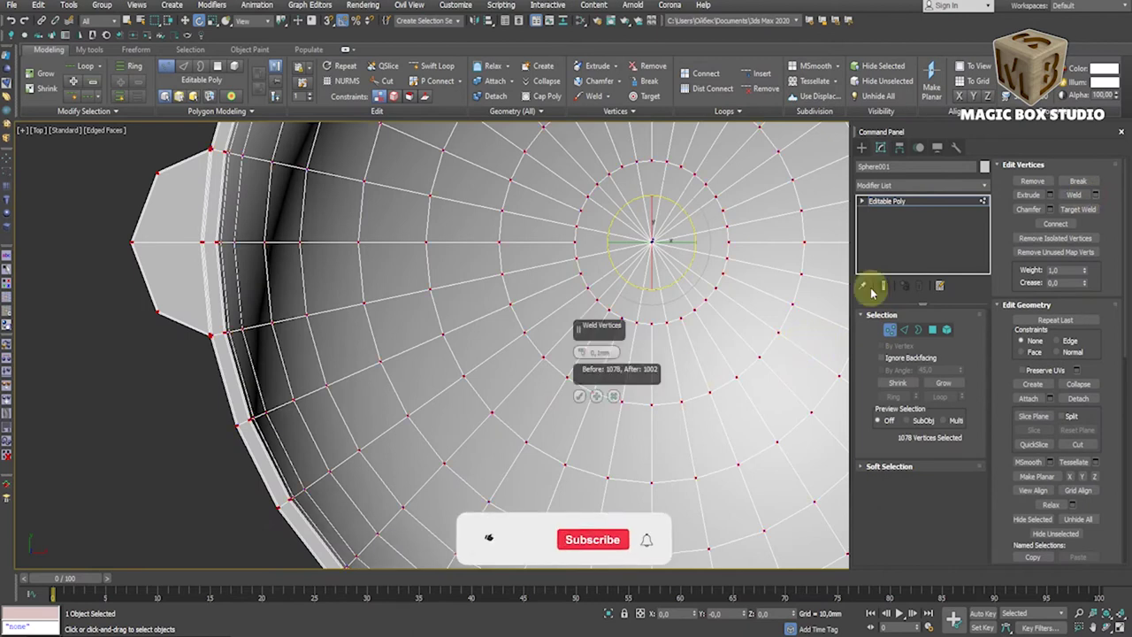
{"action": "left_click", "coordinate": [579, 396]}
{"action": "scroll", "coordinate": [610, 370], "scroll_direction": "down", "scroll_amount": 2}
{"action": "left_click", "coordinate": [1095, 529]}
- Orbit to inspect the four-tab pot, then ready a Cylinder in the Top view
{"action": "middle_click_drag", "start_coordinate": [695, 362], "coordinate": [565, 268], "text": "alt"}
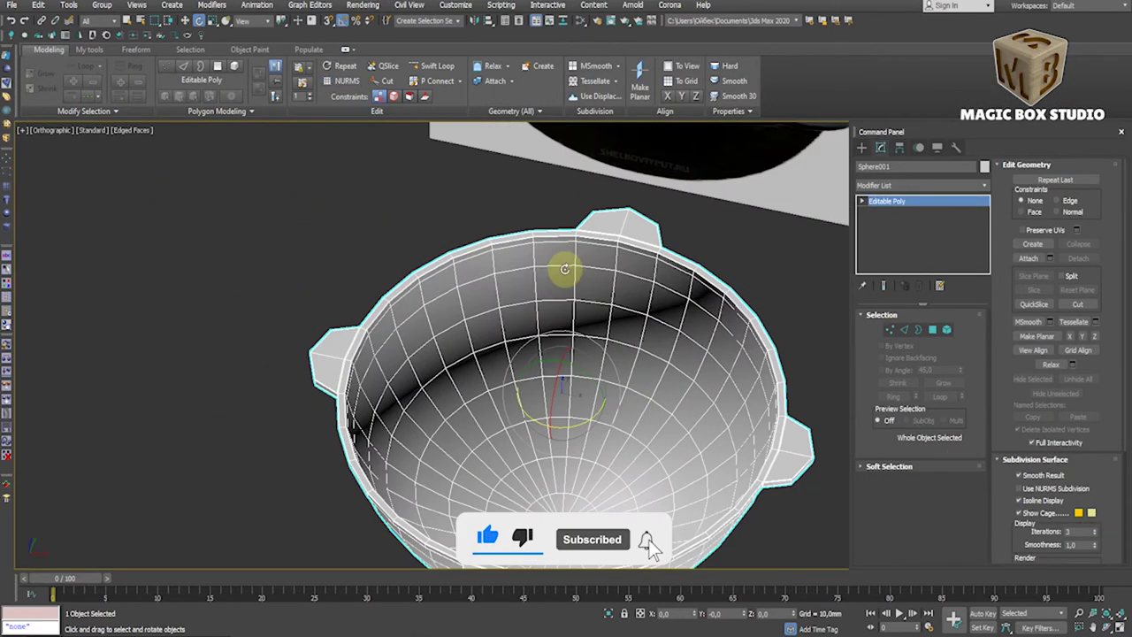
{"action": "scroll", "coordinate": [566, 268], "scroll_direction": "up", "scroll_amount": 2}
{"action": "scroll", "coordinate": [576, 172], "scroll_direction": "down", "scroll_amount": 2}
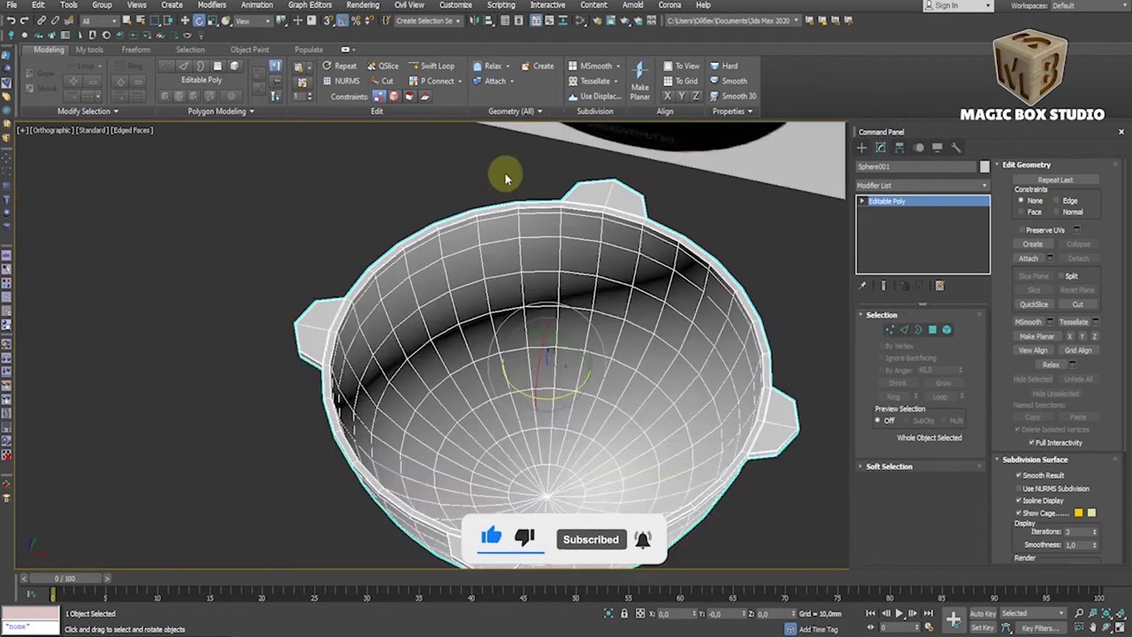
{"action": "scroll", "coordinate": [436, 292], "scroll_direction": "down", "scroll_amount": 2}
{"action": "scroll", "coordinate": [495, 271], "scroll_direction": "up", "scroll_amount": 5}
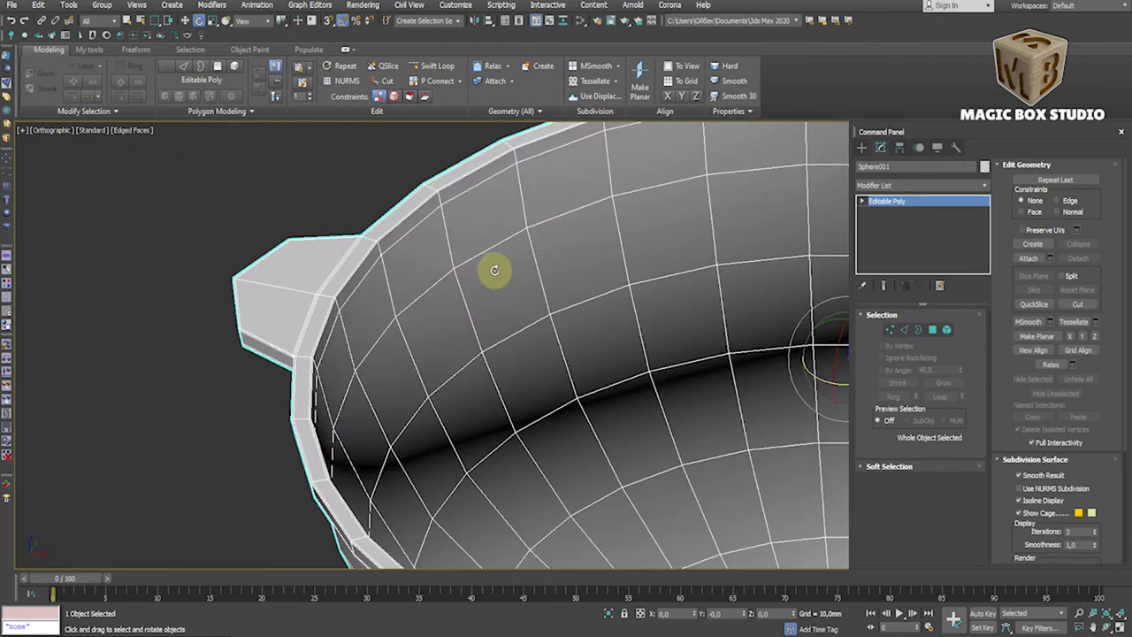
{"action": "key", "text": "t"}
{"action": "key", "text": "z"}
{"action": "left_click", "coordinate": [862, 148]}
{"action": "left_click", "coordinate": [897, 250]}
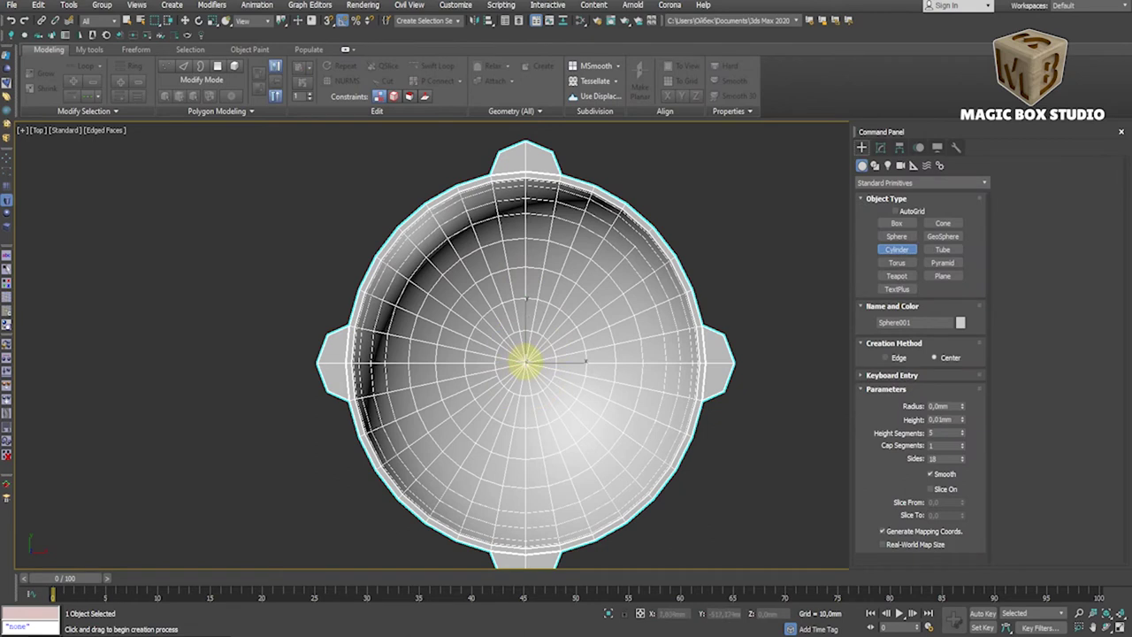
- Draw a thin cylinder from the pot's centre and convert it to Editable Poly
{"action": "left_click_drag", "start_coordinate": [525, 361], "coordinate": [650, 489]}
{"action": "left_click", "coordinate": [650, 490]}
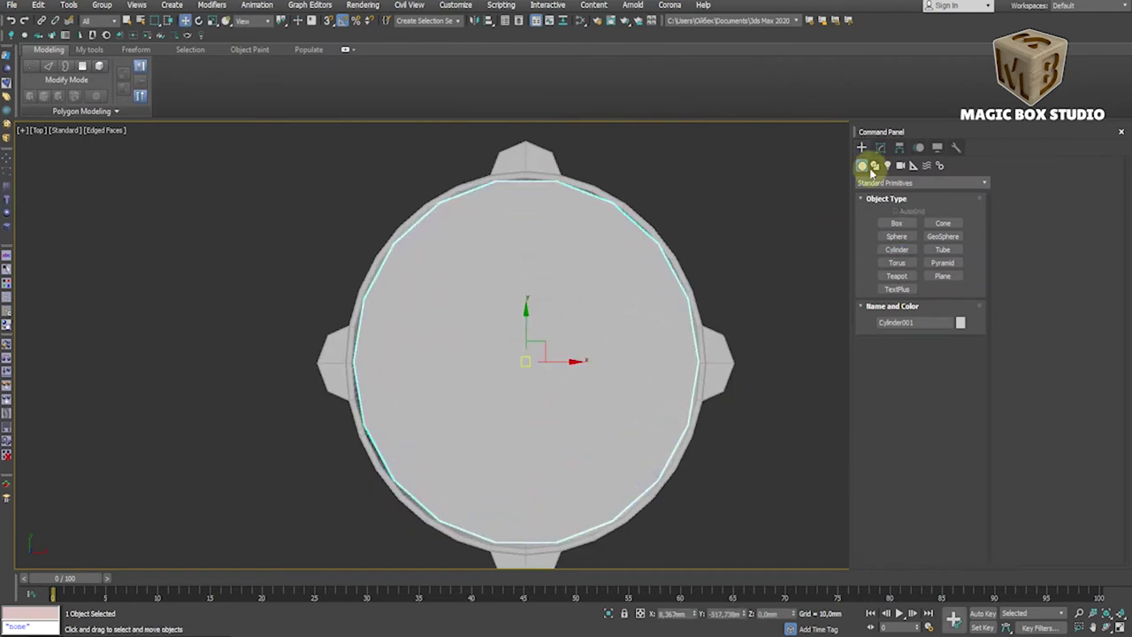
{"action": "left_click", "coordinate": [880, 147]}
{"action": "key", "text": "f"}
{"action": "right_click", "coordinate": [402, 357]}
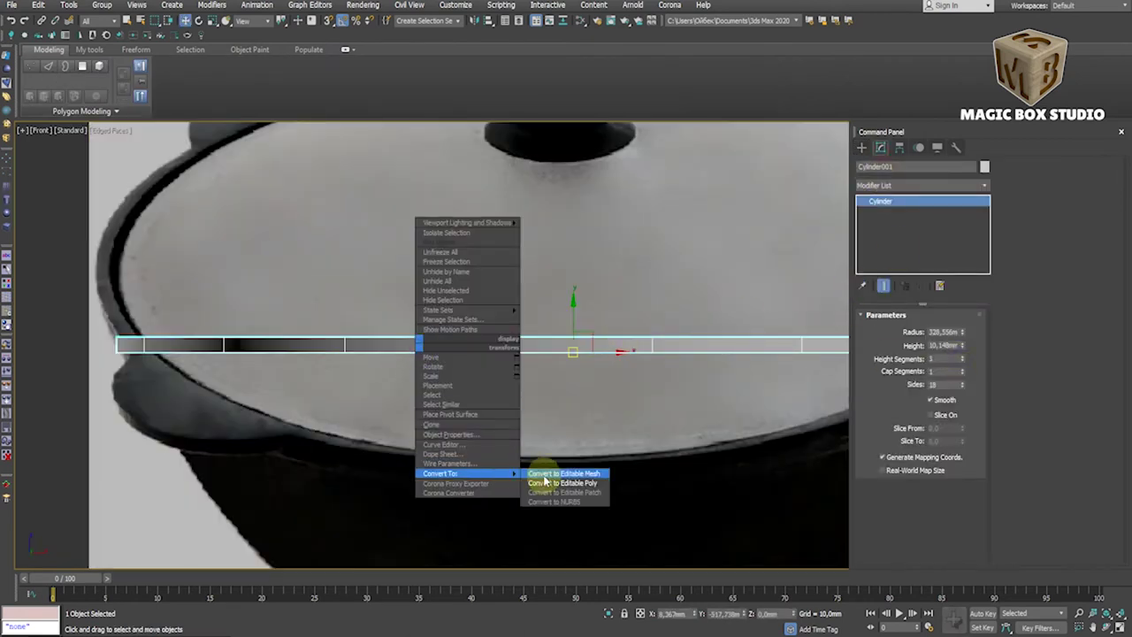
{"action": "left_click", "coordinate": [539, 478]}
{"action": "left_click", "coordinate": [890, 329]}
{"action": "key", "text": "z"}
{"action": "mouse_move", "coordinate": [141, 350]}
{"action": "left_mouse_down"}
{"action": "mouse_move", "coordinate": [567, 402]}
{"action": "mouse_move", "coordinate": [646, 399]}
{"action": "left_mouse_up"}
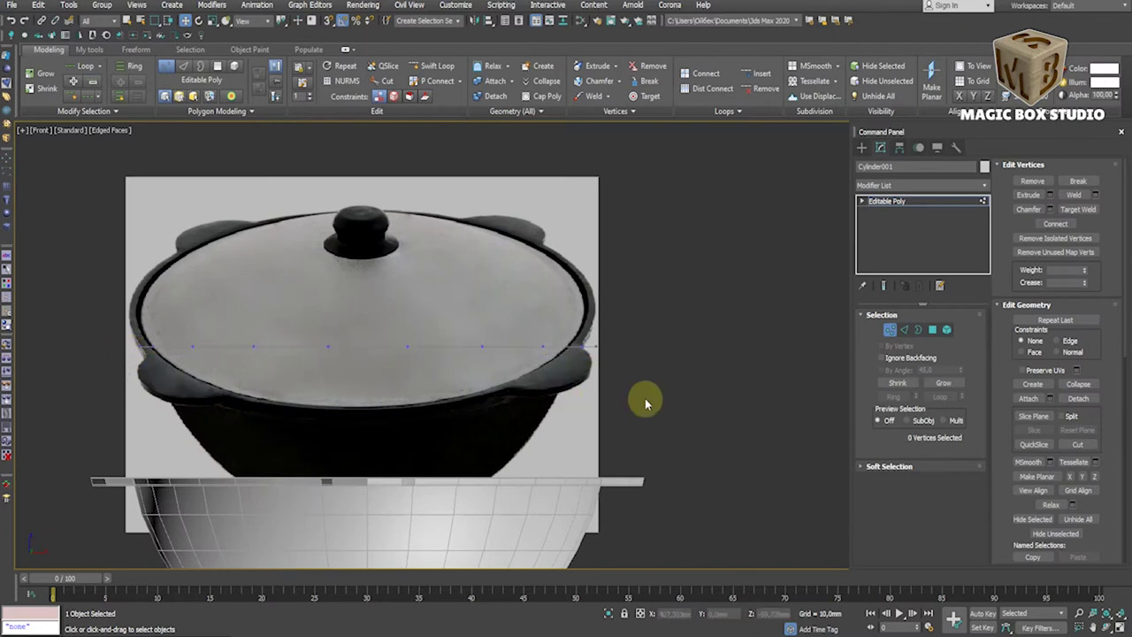
{"action": "middle_click_drag", "start_coordinate": [587, 368], "coordinate": [366, 374], "text": "alt"}
- Inset the disc's top face into three concentric rings, collapse the centre, and enable Soft Selection
{"action": "left_click", "coordinate": [890, 329]}
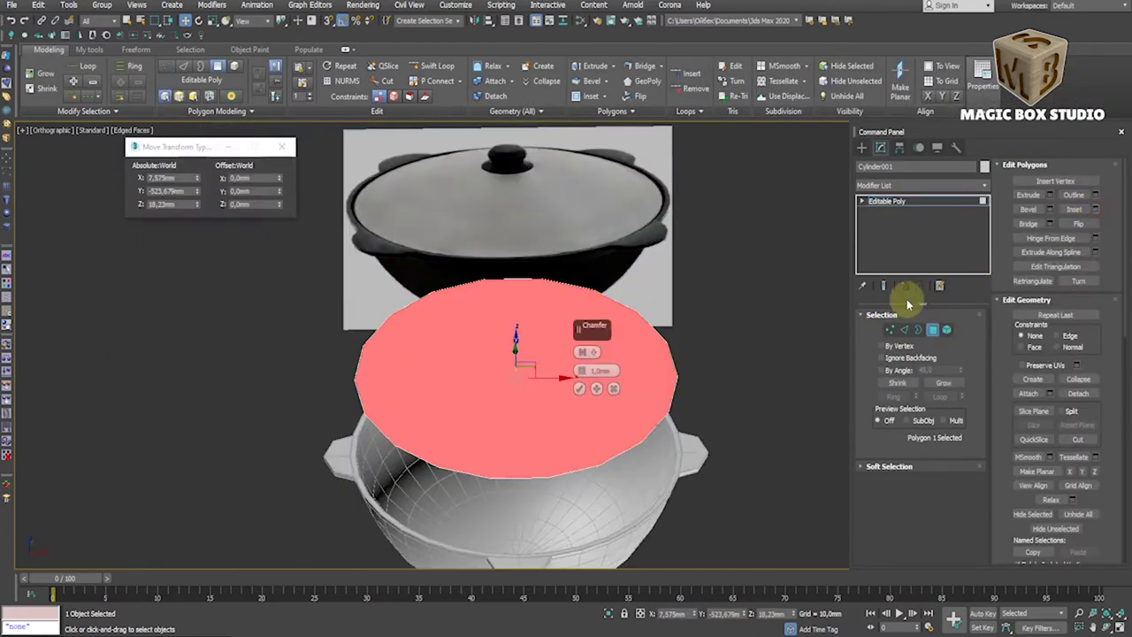
{"action": "left_click", "coordinate": [597, 388]}
{"action": "left_click", "coordinate": [596, 388]}
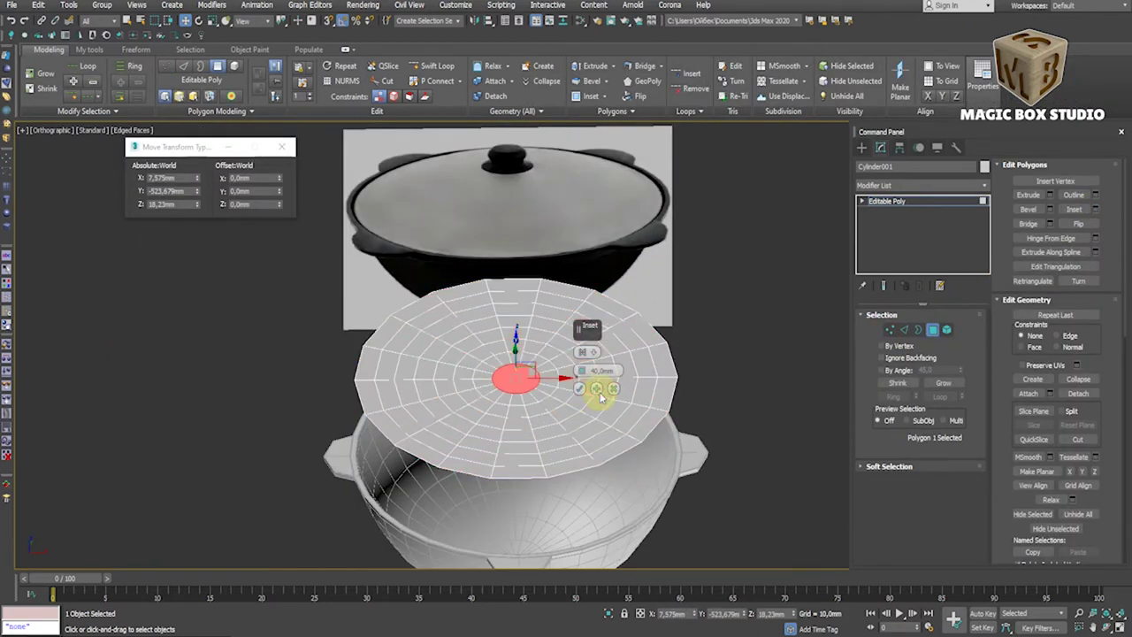
{"action": "left_click", "coordinate": [596, 388]}
{"action": "left_click", "coordinate": [580, 389]}
{"action": "left_click", "coordinate": [544, 80]}
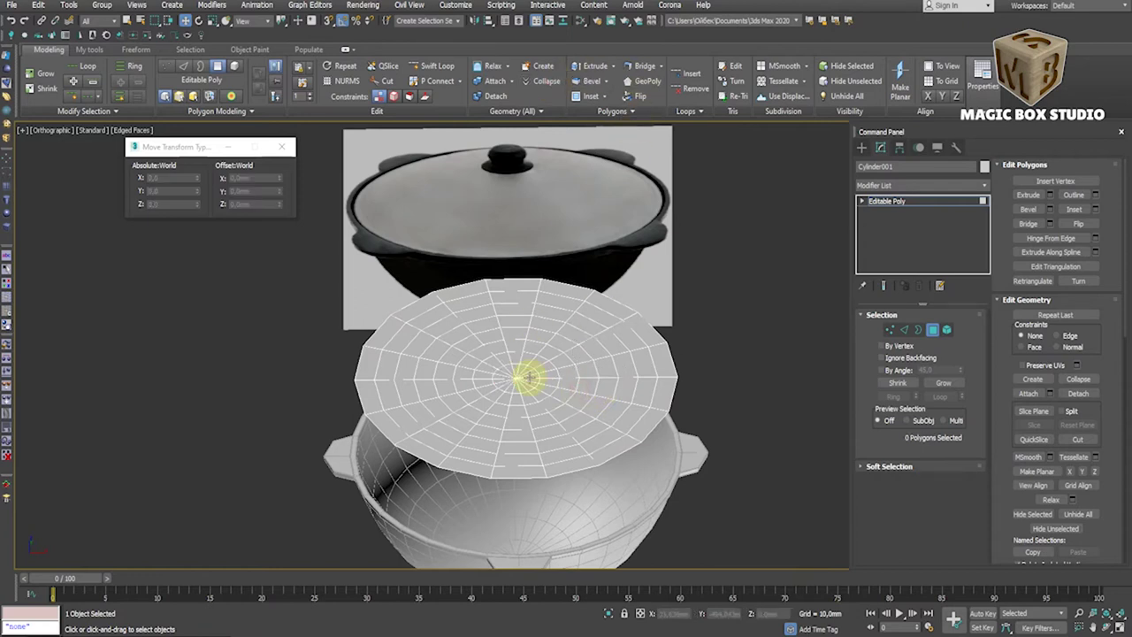
{"action": "left_click", "coordinate": [890, 329]}
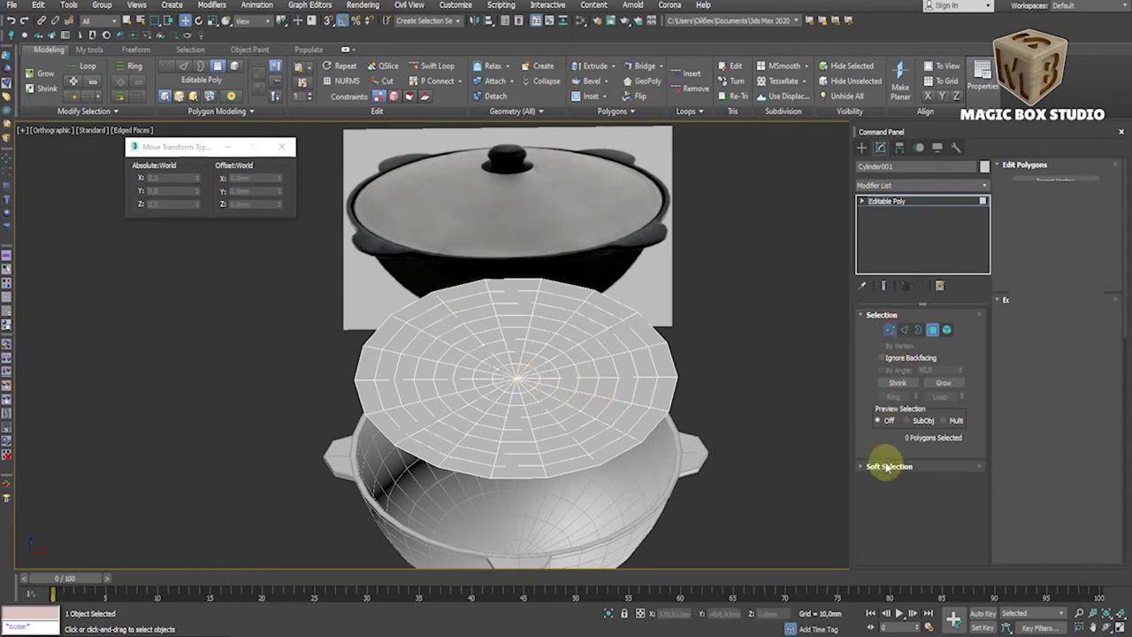
{"action": "left_click", "coordinate": [876, 467]}
{"action": "left_click", "coordinate": [1024, 181]}
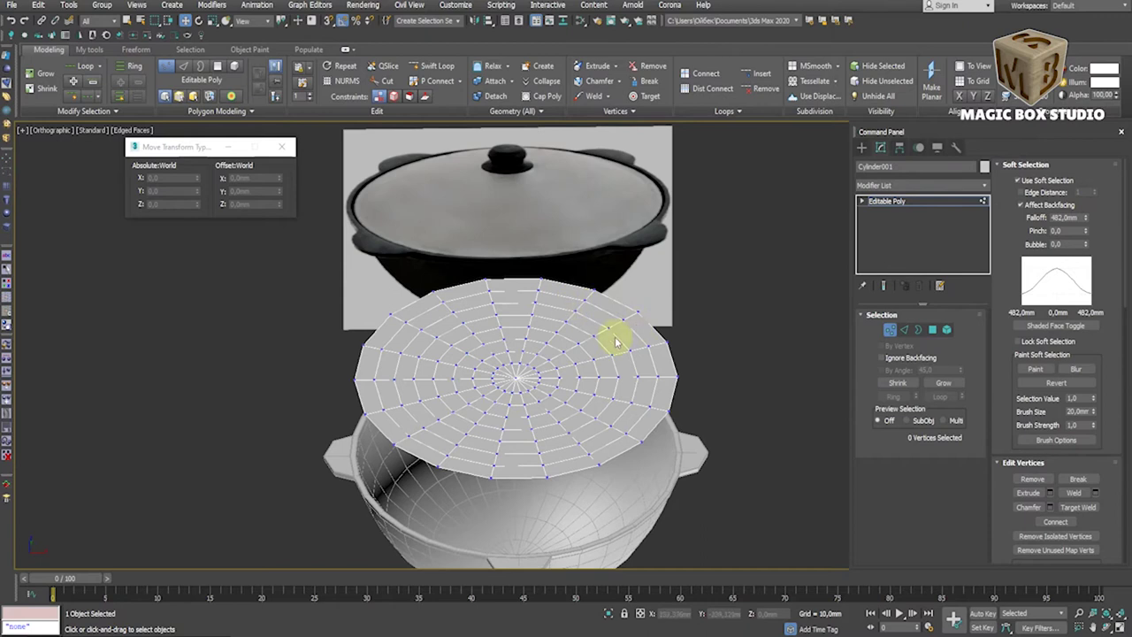
- Raise the disc's centre vertex with a reduced soft-selection falloff to form a dome
{"action": "scroll", "coordinate": [504, 381], "scroll_direction": "up", "scroll_amount": 5}
{"action": "left_click", "coordinate": [504, 381]}
{"action": "mouse_move", "coordinate": [1086, 218]}
{"action": "left_mouse_down"}
{"action": "mouse_move", "coordinate": [1087, 236]}
{"action": "mouse_move", "coordinate": [1088, 192]}
{"action": "left_mouse_up"}
{"action": "key", "text": "f"}
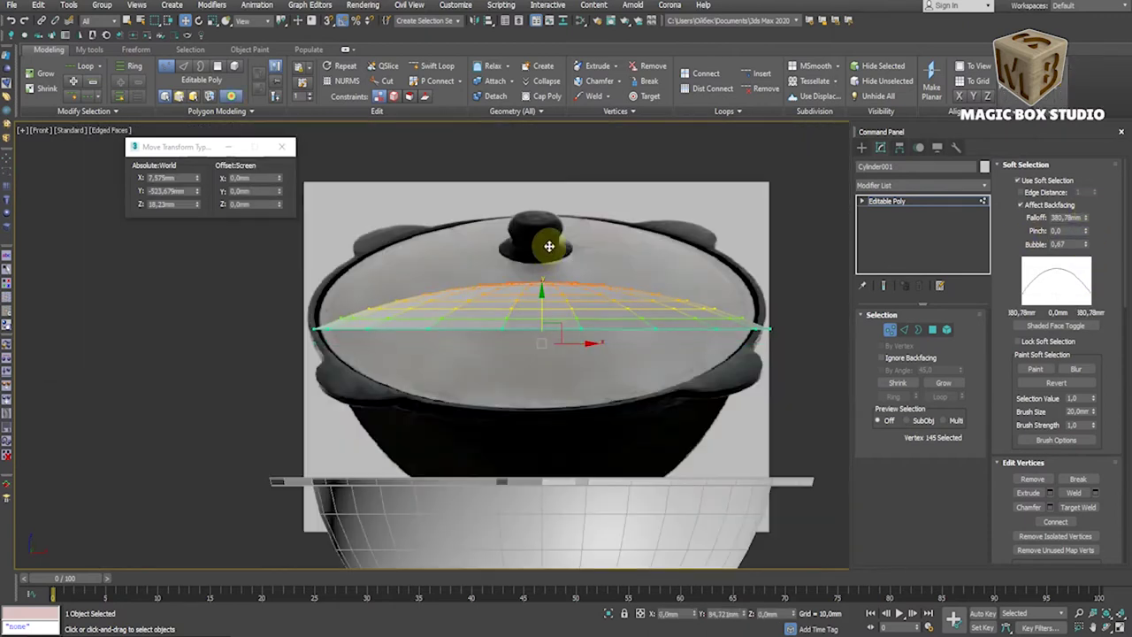
{"action": "left_click", "coordinate": [890, 329]}
{"action": "left_click", "coordinate": [890, 329]}
{"action": "left_click", "coordinate": [1026, 164]}
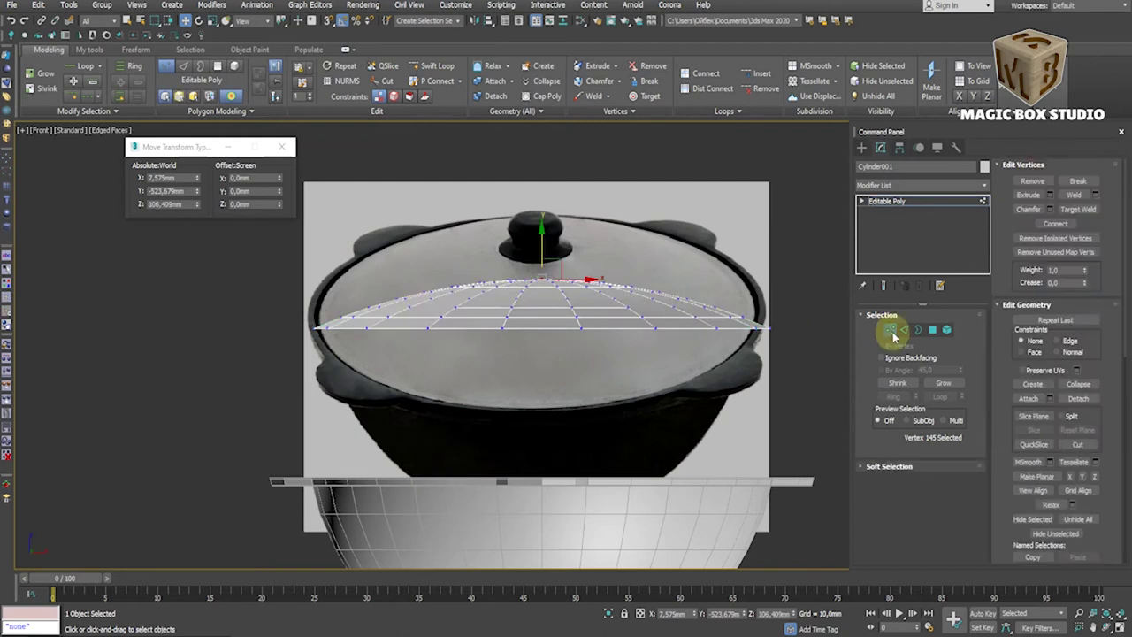
- Lower the lid onto the pot's rim, smooth it at 3 iterations, and enlarge it slightly
{"action": "left_click", "coordinate": [891, 333]}
{"action": "left_click_drag", "start_coordinate": [543, 270], "coordinate": [551, 399]}
{"action": "middle_click_drag", "start_coordinate": [551, 399], "coordinate": [328, 480], "text": "alt"}
{"action": "scroll", "coordinate": [728, 392], "scroll_direction": "up", "scroll_amount": 5}
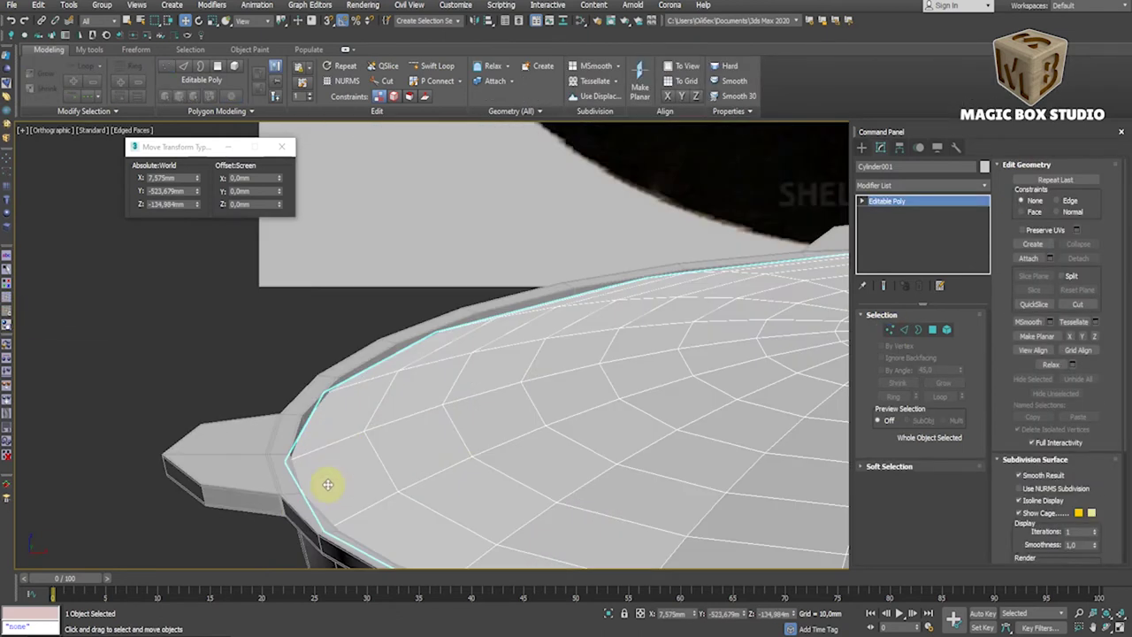
{"action": "scroll", "coordinate": [733, 400], "scroll_direction": "up", "scroll_amount": 1}
{"action": "left_click", "coordinate": [1095, 528]}
{"action": "left_click", "coordinate": [1096, 528]}
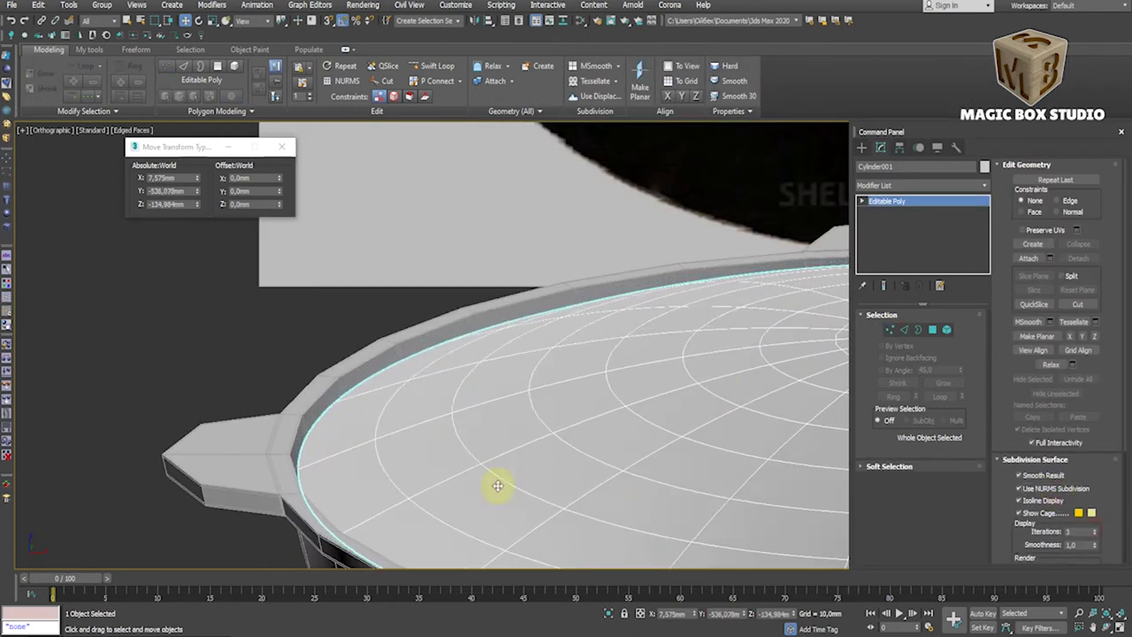
{"action": "scroll", "coordinate": [270, 255], "scroll_direction": "up", "scroll_amount": 5}
{"action": "key", "text": "r"}
{"action": "left_click_drag", "start_coordinate": [281, 178], "coordinate": [283, 178]}
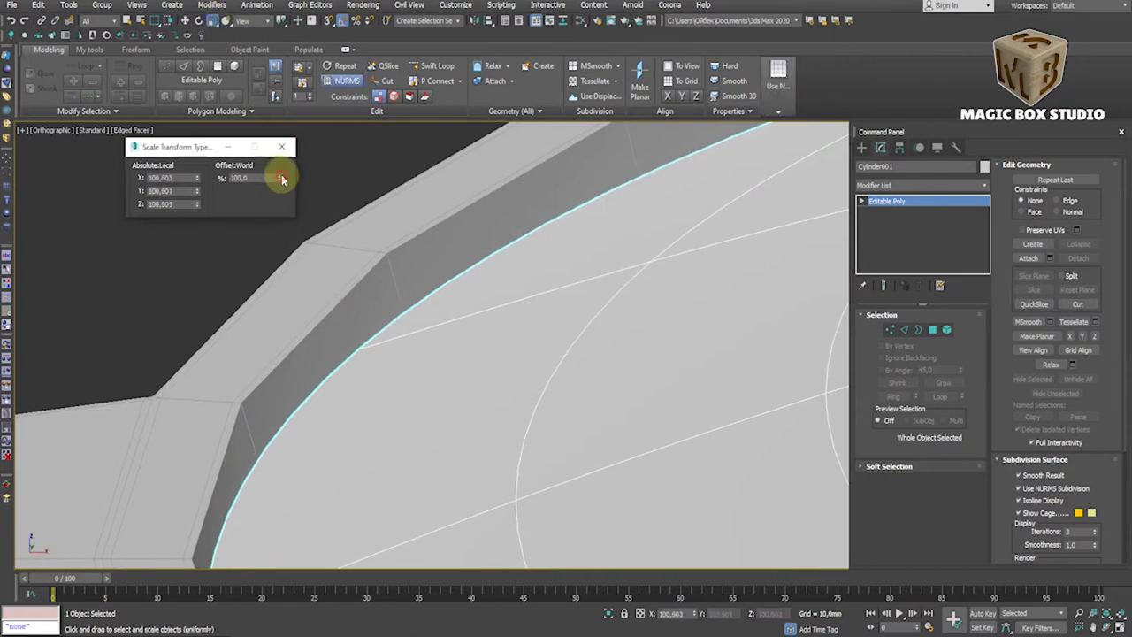
- Enlarge the lid further to meet the rim and reselect it in the top view
{"action": "left_click_drag", "start_coordinate": [283, 179], "coordinate": [280, 171]}
{"action": "left_click", "coordinate": [375, 259]}
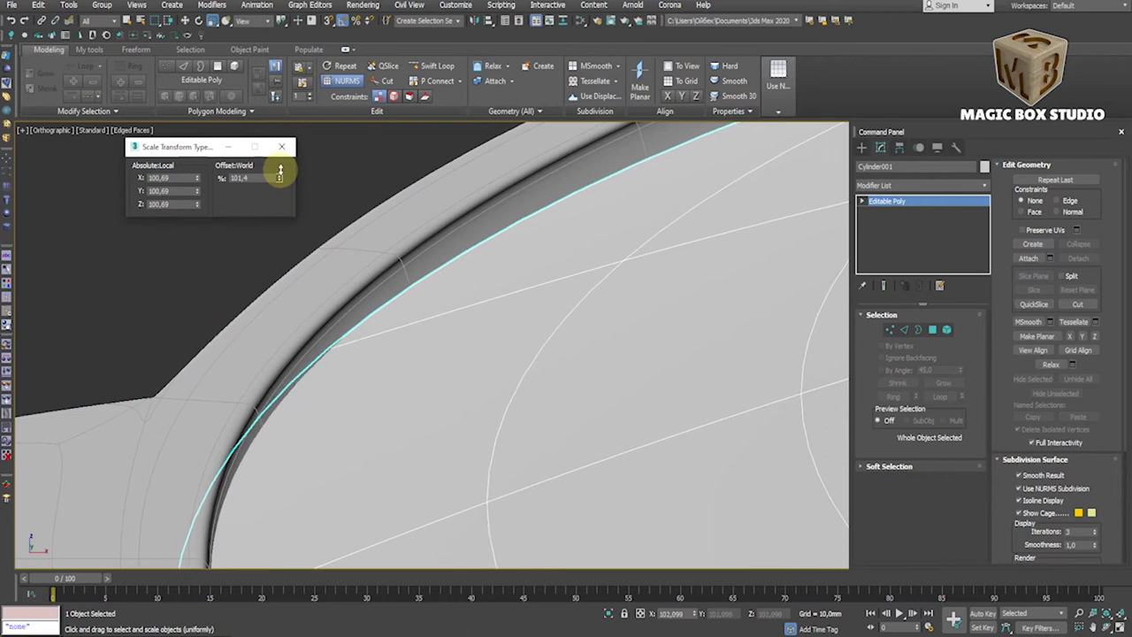
{"action": "key", "text": "t"}
{"action": "left_click", "coordinate": [409, 303]}
{"action": "scroll", "coordinate": [280, 221], "scroll_direction": "up", "scroll_amount": 5}
{"action": "key", "text": "w"}
{"action": "scroll", "coordinate": [450, 316], "scroll_direction": "down", "scroll_amount": 4}
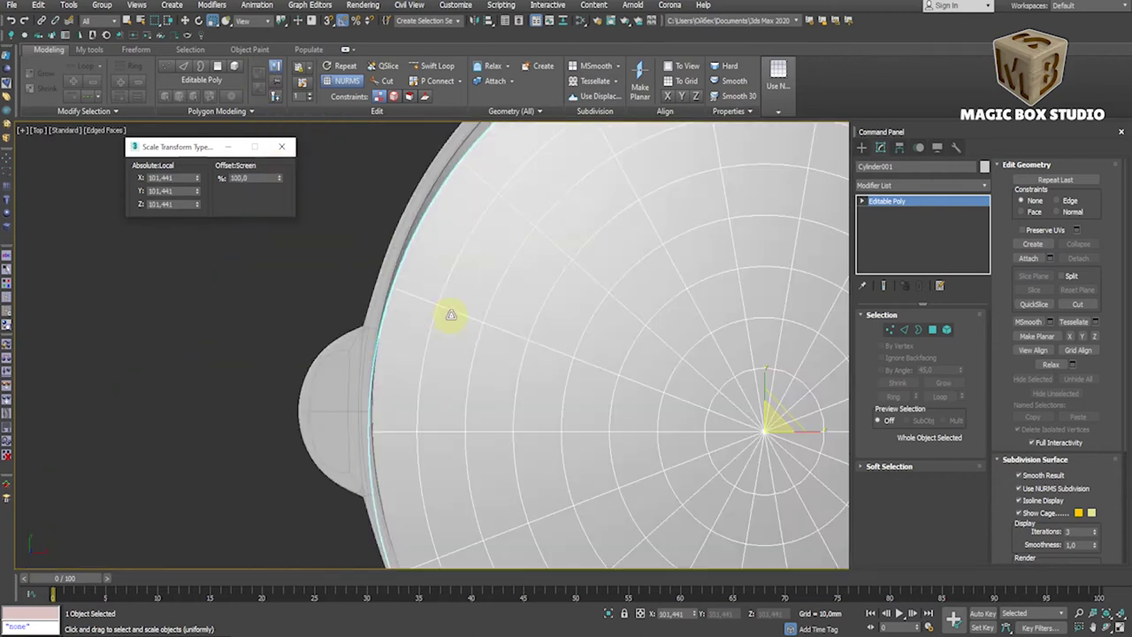
{"action": "scroll", "coordinate": [316, 281], "scroll_direction": "up", "scroll_amount": 2}
- Align the pot bowl and lid with the Align tool from the front view
{"action": "key", "text": "f"}
{"action": "left_click", "coordinate": [581, 176]}
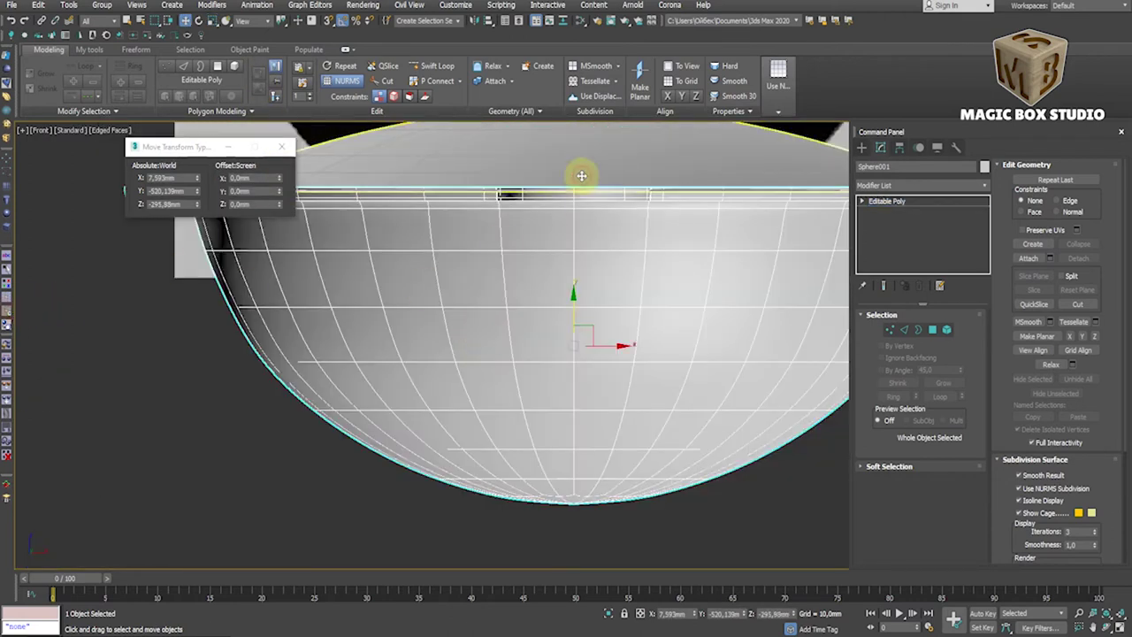
{"action": "key", "text": "alt+a"}
{"action": "left_click", "coordinate": [506, 245]}
{"action": "left_click", "coordinate": [568, 419]}
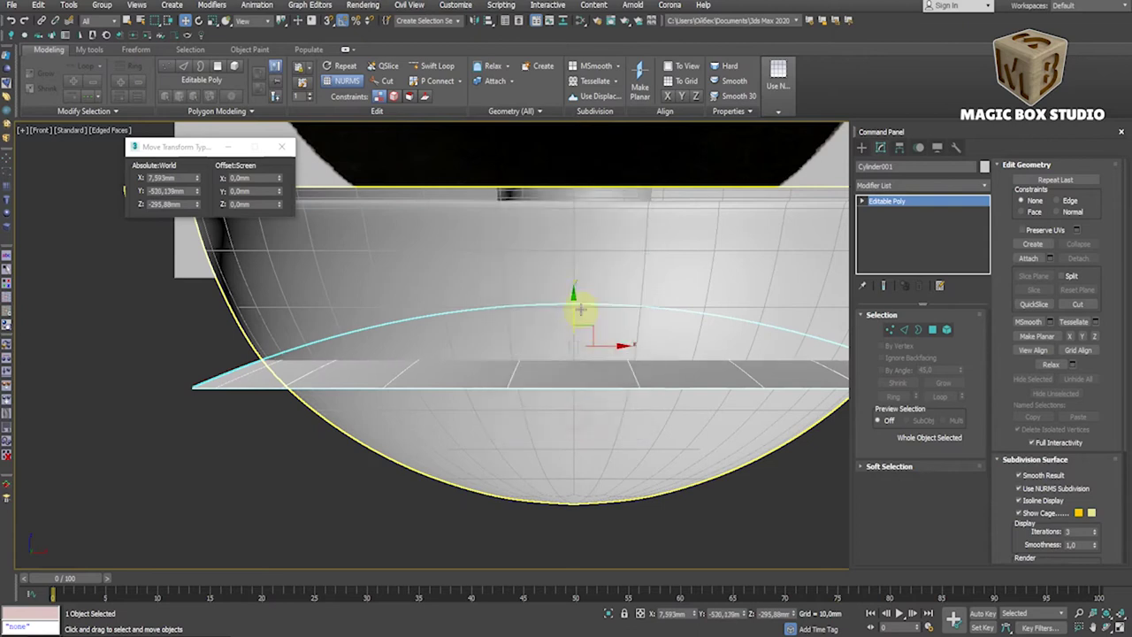
{"action": "scroll", "coordinate": [576, 253], "scroll_direction": "down", "scroll_amount": 2}
{"action": "scroll", "coordinate": [611, 202], "scroll_direction": "up", "scroll_amount": 3}
- Finish the lid's exact scale values, then isolate the lid with Alt+Q
{"action": "middle_click_drag", "start_coordinate": [611, 202], "coordinate": [245, 253], "text": "alt"}
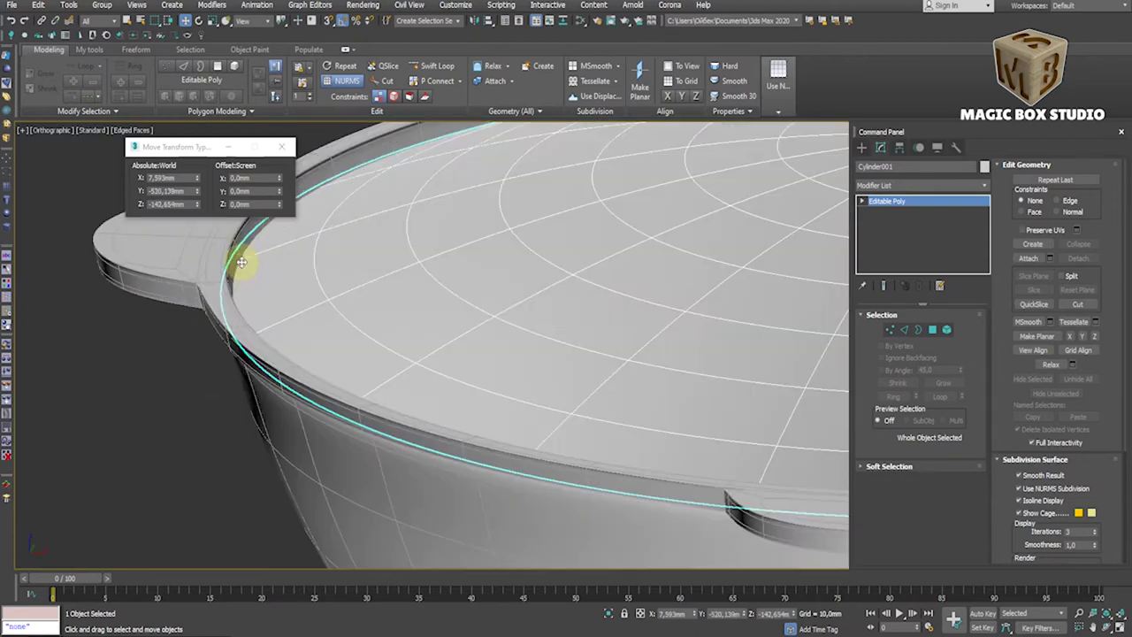
{"action": "left_click", "coordinate": [213, 20]}
{"action": "left_click_drag", "start_coordinate": [280, 177], "coordinate": [284, 172]}
{"action": "left_click", "coordinate": [282, 146]}
{"action": "scroll", "coordinate": [477, 304], "scroll_direction": "down", "scroll_amount": 3}
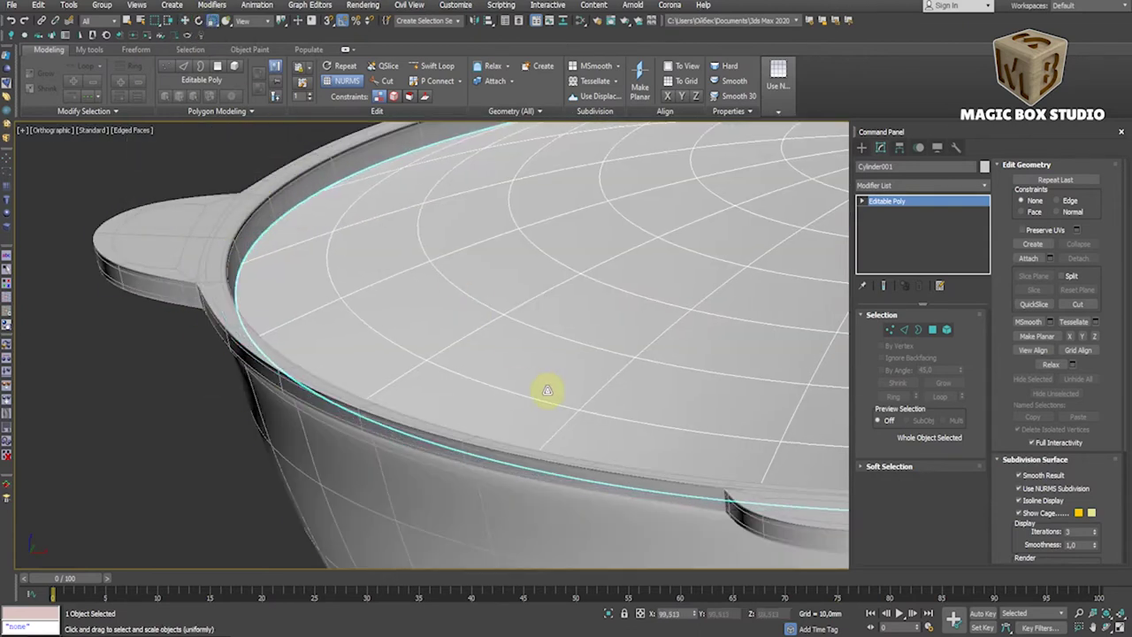
{"action": "key", "text": "alt+q"}
- Set the lid's NURMS smoothing to 1 iteration and convert it to an Editable Poly
{"action": "key", "text": "w"}
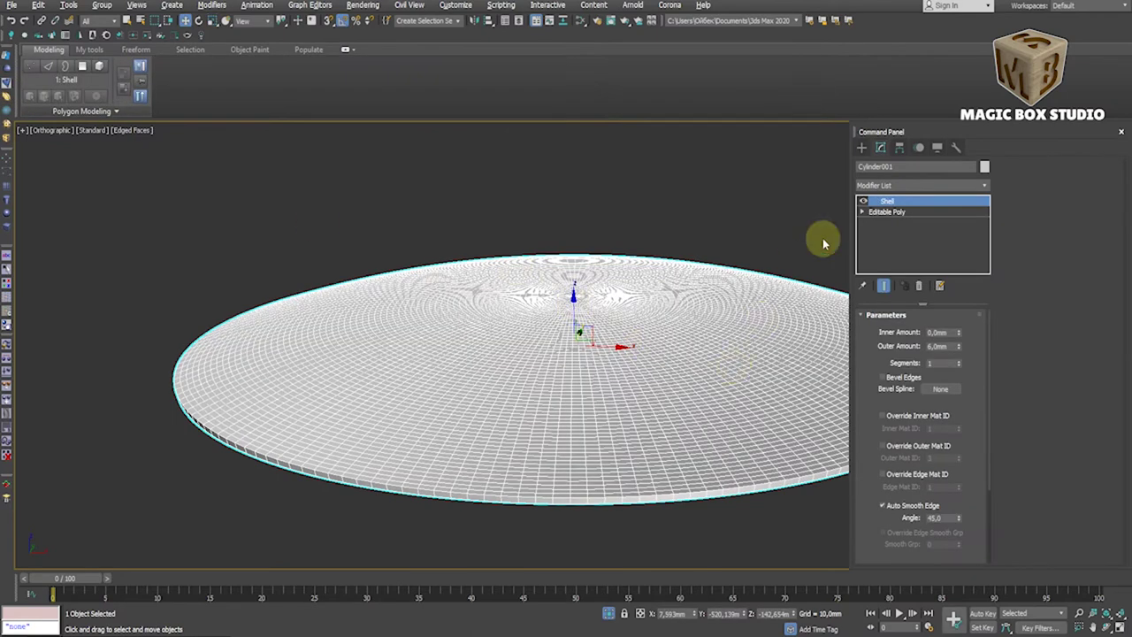
{"action": "left_click", "coordinate": [1021, 475]}
{"action": "left_click", "coordinate": [1026, 488]}
{"action": "left_click", "coordinate": [1096, 535]}
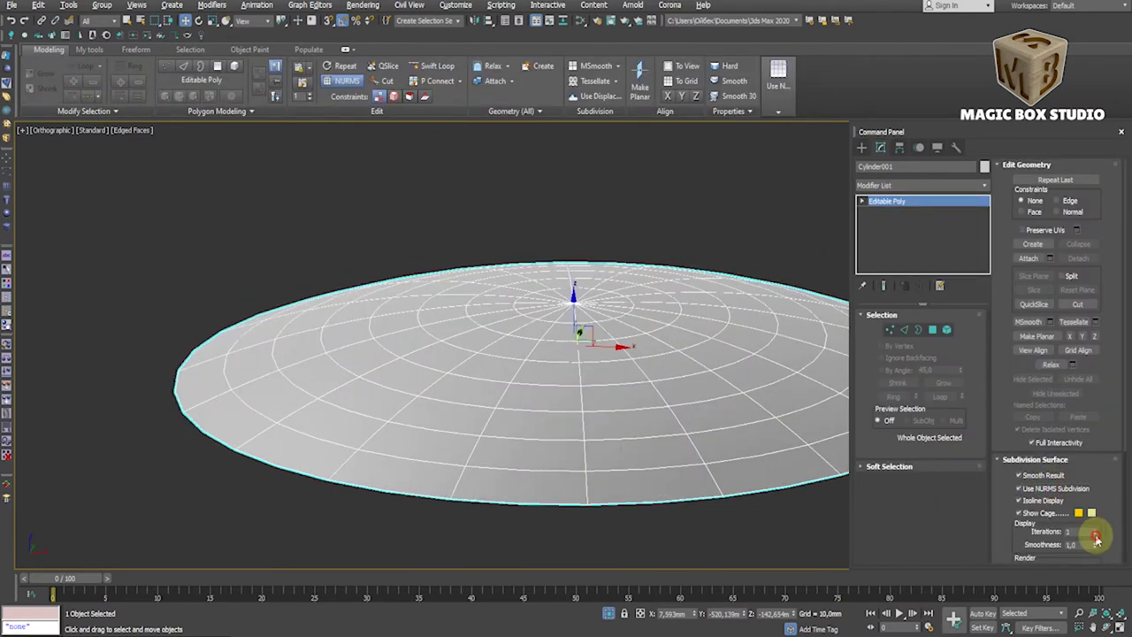
{"action": "right_click", "coordinate": [560, 350]}
{"action": "left_click", "coordinate": [699, 489]}
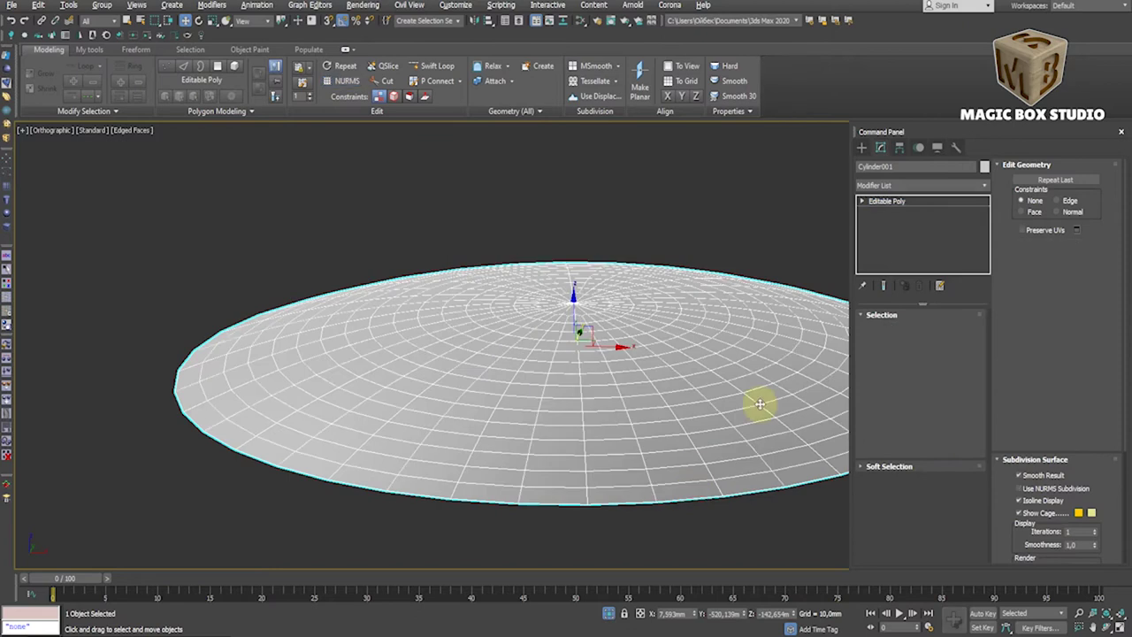
- Add a 6 mm Shell modifier to the lid and convert it to an Editable Mesh
{"action": "left_click", "coordinate": [895, 185]}
{"action": "key", "text": "s"}
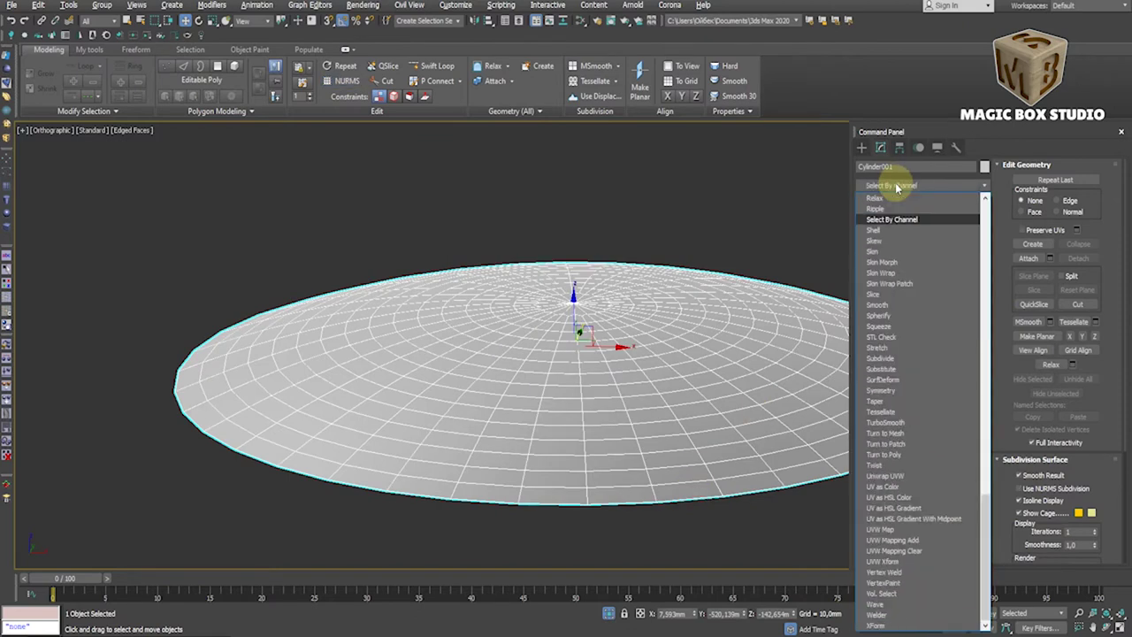
{"action": "left_click", "coordinate": [880, 230]}
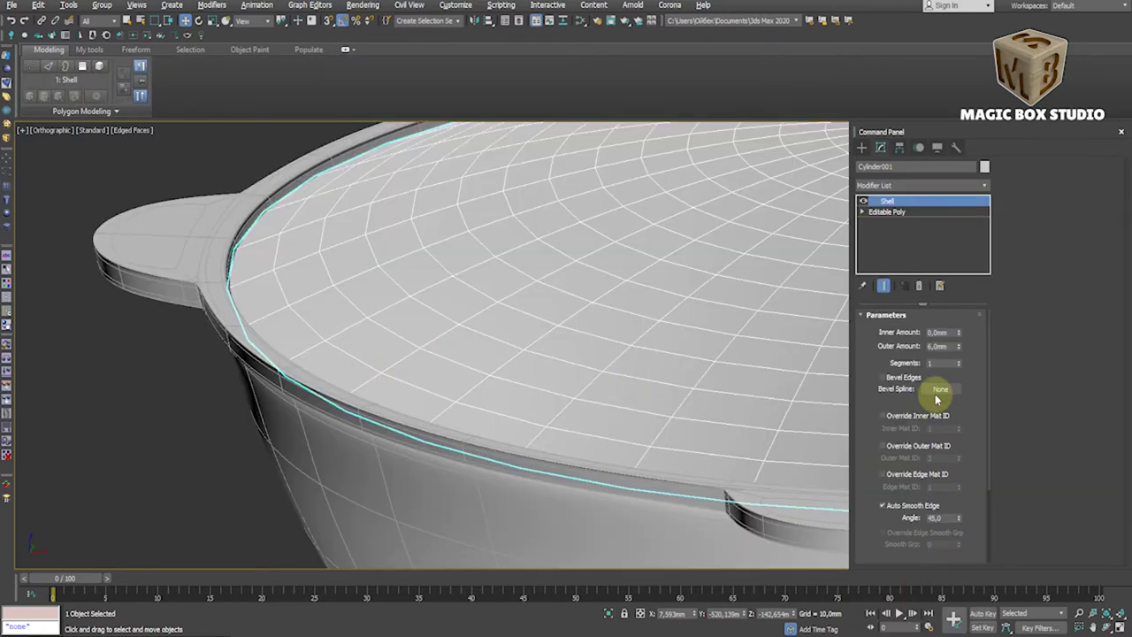
{"action": "right_click", "coordinate": [472, 321]}
{"action": "left_click", "coordinate": [586, 452]}
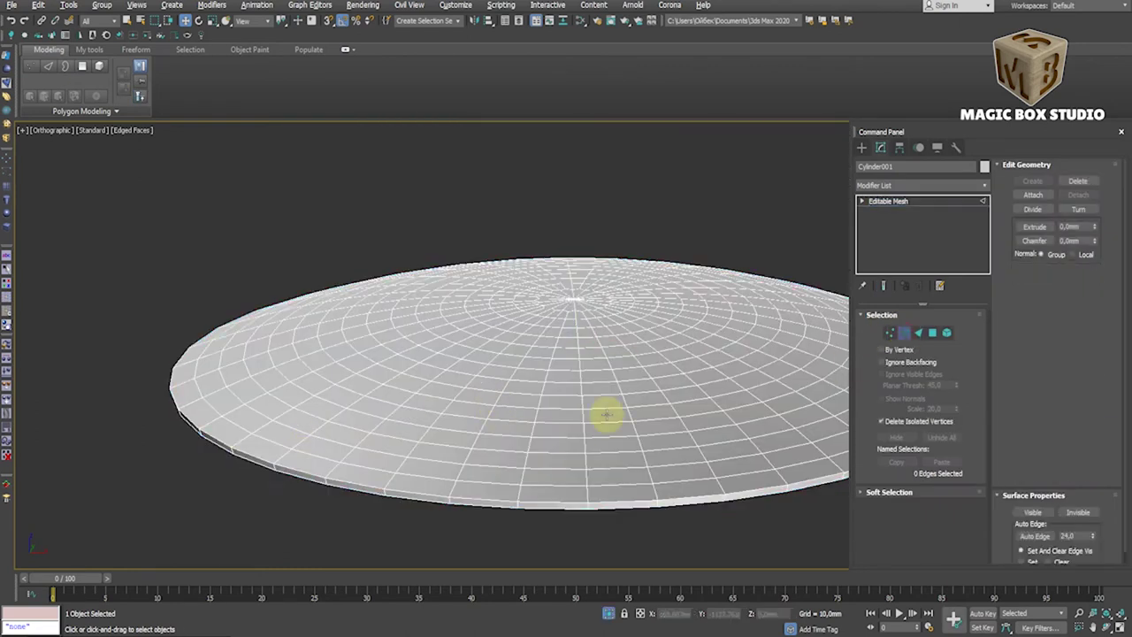
- Select an outer rim edge, check the soft selection settings, then clear the selection
{"action": "left_click", "coordinate": [420, 473]}
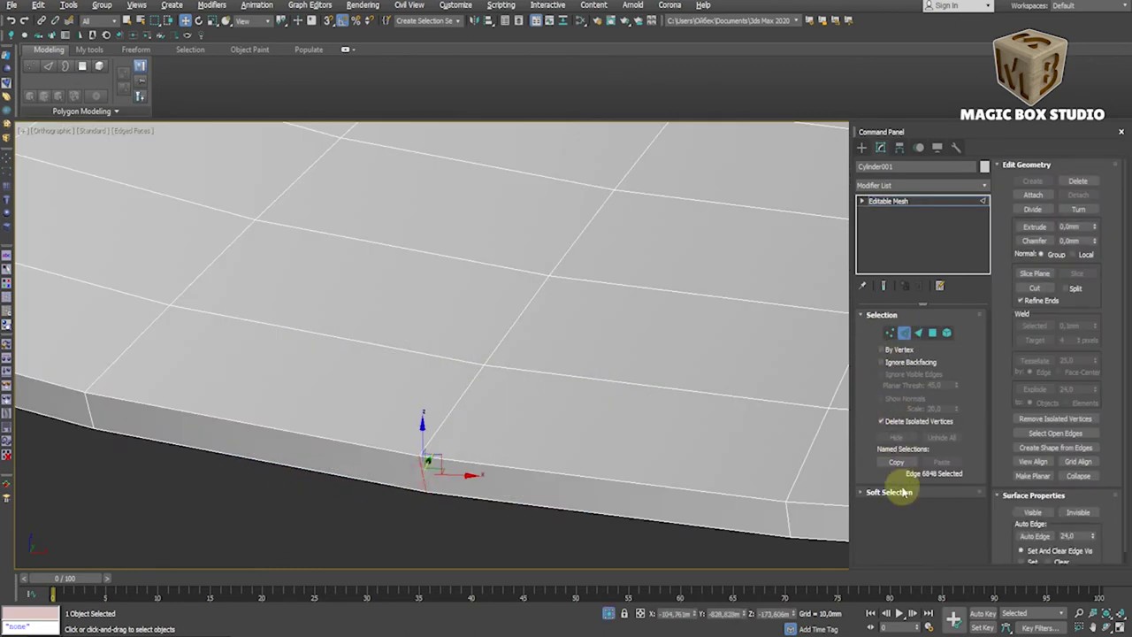
{"action": "left_click", "coordinate": [900, 486]}
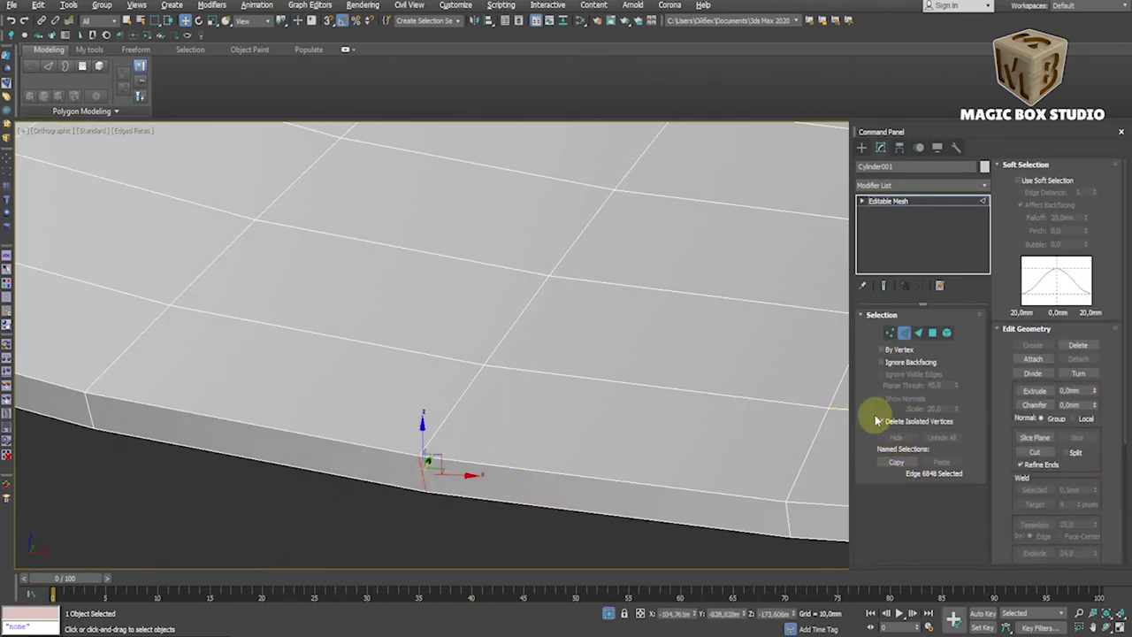
{"action": "left_click", "coordinate": [1030, 165]}
{"action": "left_click", "coordinate": [865, 492]}
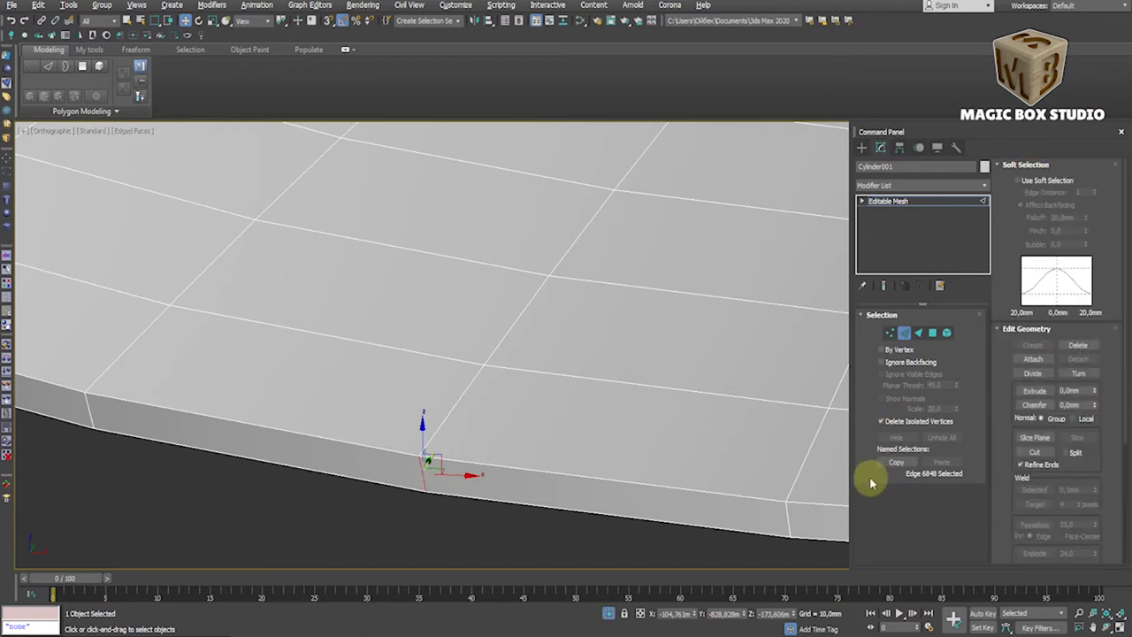
{"action": "left_click", "coordinate": [1012, 168]}
{"action": "left_click", "coordinate": [685, 407]}
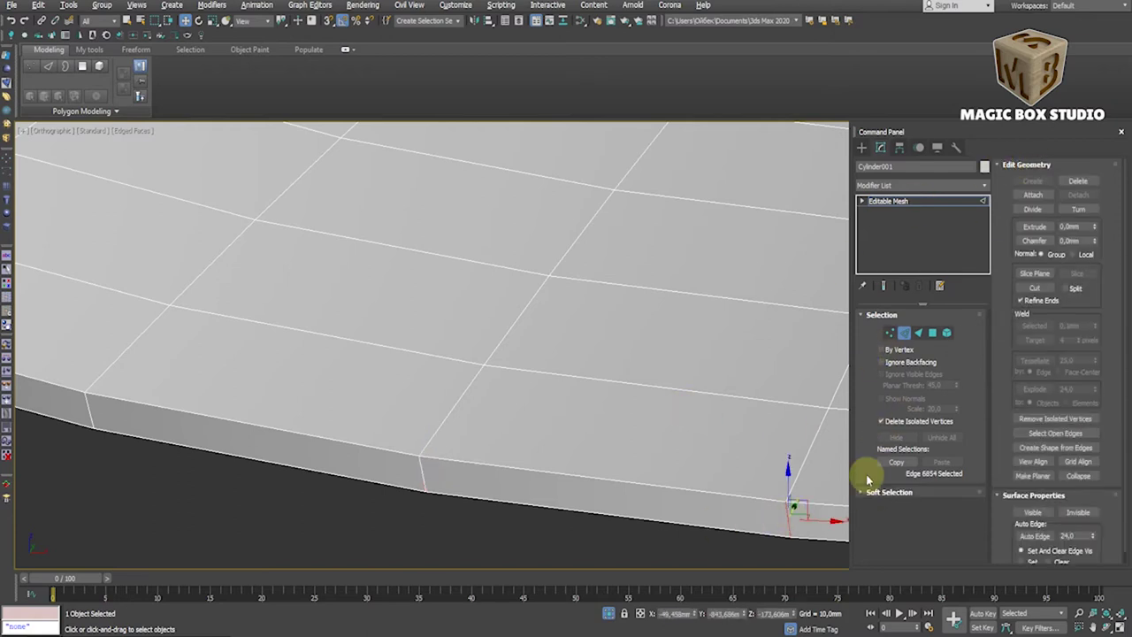
{"action": "scroll", "coordinate": [748, 463], "scroll_direction": "down", "scroll_amount": 5}
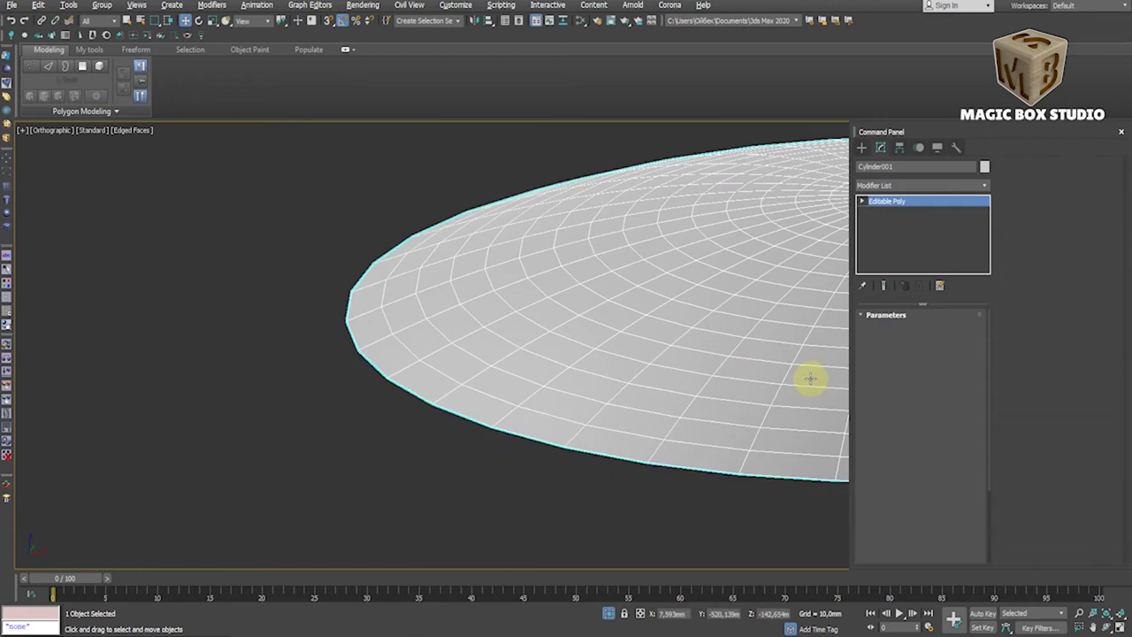
- Collapse the shelled lid into an Editable Poly and enter Edge mode
{"action": "right_click", "coordinate": [859, 481]}
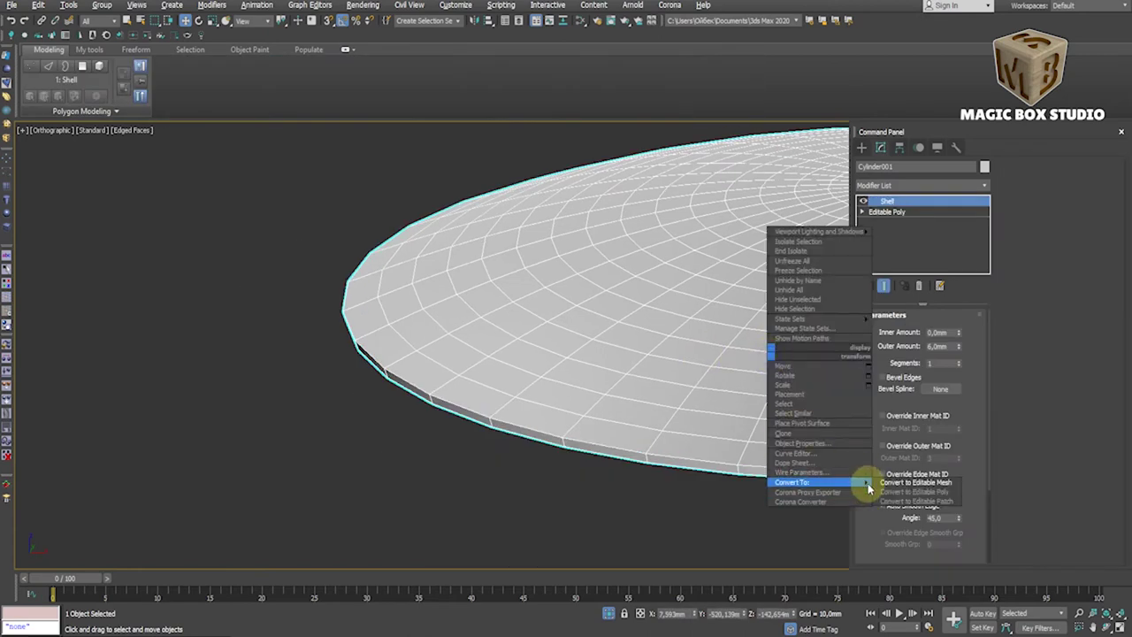
{"action": "left_click", "coordinate": [884, 475]}
{"action": "key", "text": "2"}
{"action": "scroll", "coordinate": [669, 449], "scroll_direction": "up", "scroll_amount": 5}
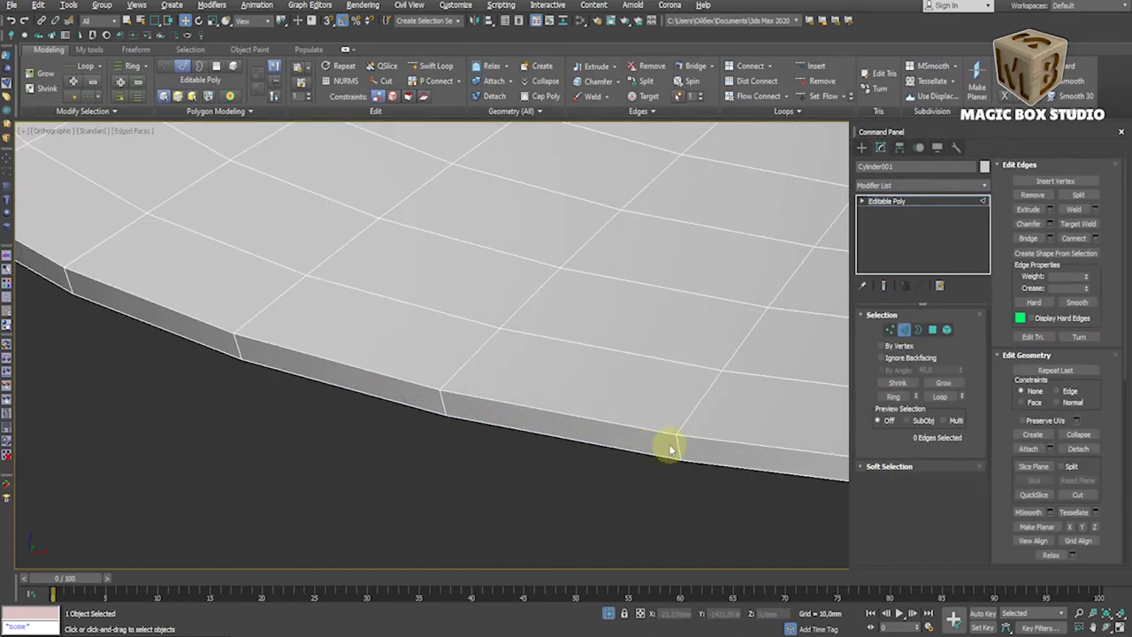
- Connect the lid's rim edges with two new edge loops
{"action": "left_click", "coordinate": [1093, 237]}
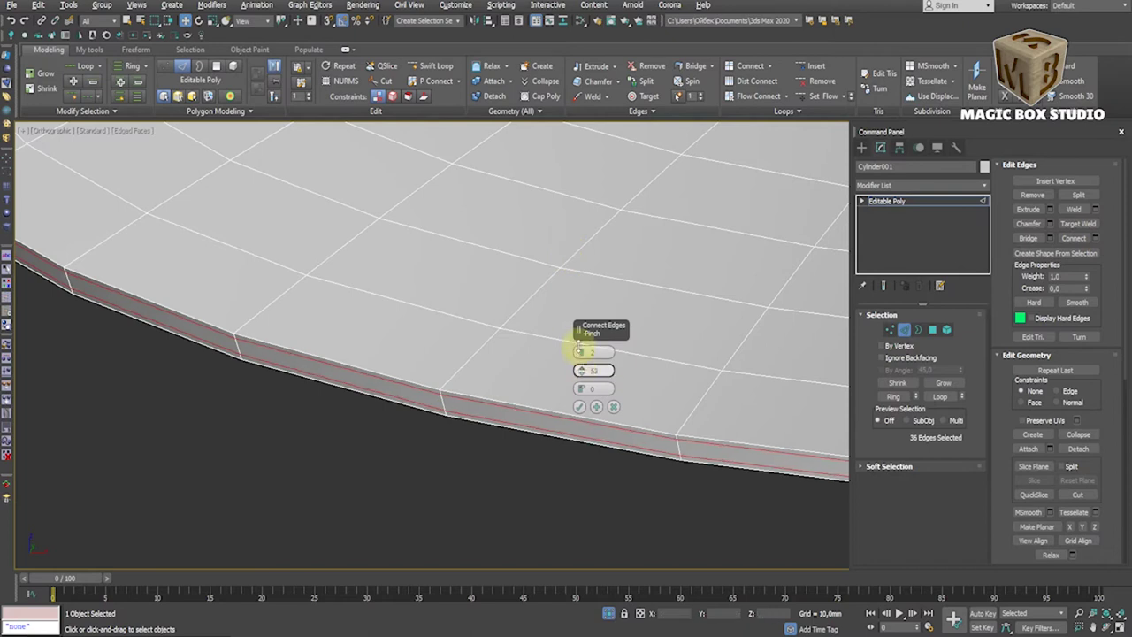
{"action": "key", "text": "t"}
{"action": "scroll", "coordinate": [408, 326], "scroll_direction": "up", "scroll_amount": 5}
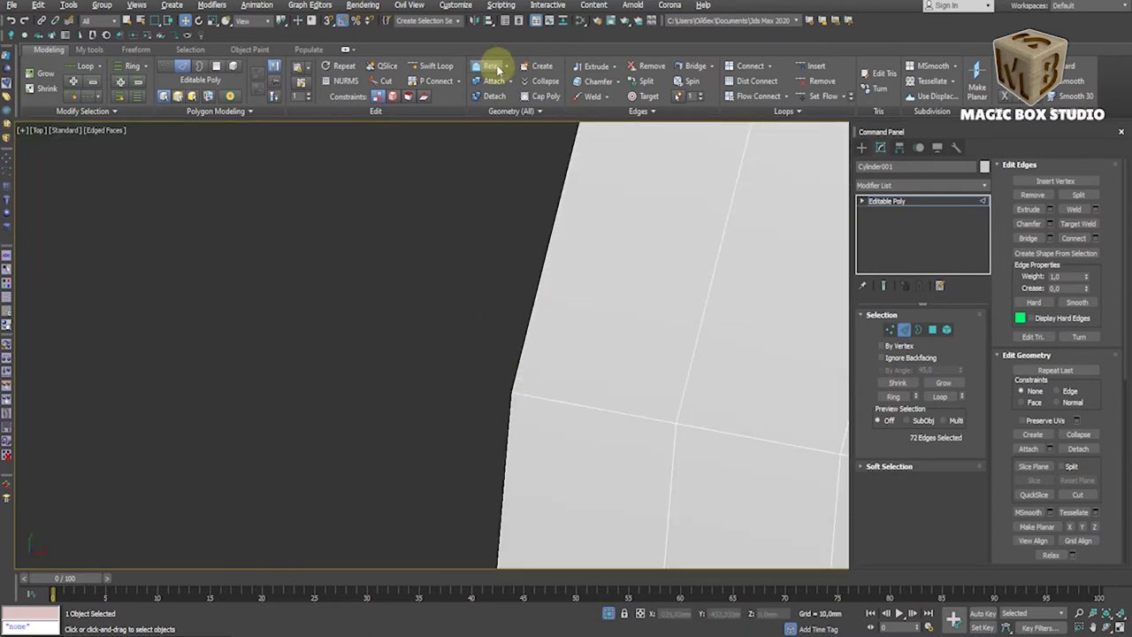
- Extrude the 36 rim polygons into a thin band and inspect it
{"action": "left_click", "coordinate": [933, 332]}
{"action": "key", "text": "f"}
{"action": "scroll", "coordinate": [461, 413], "scroll_direction": "down", "scroll_amount": 5}
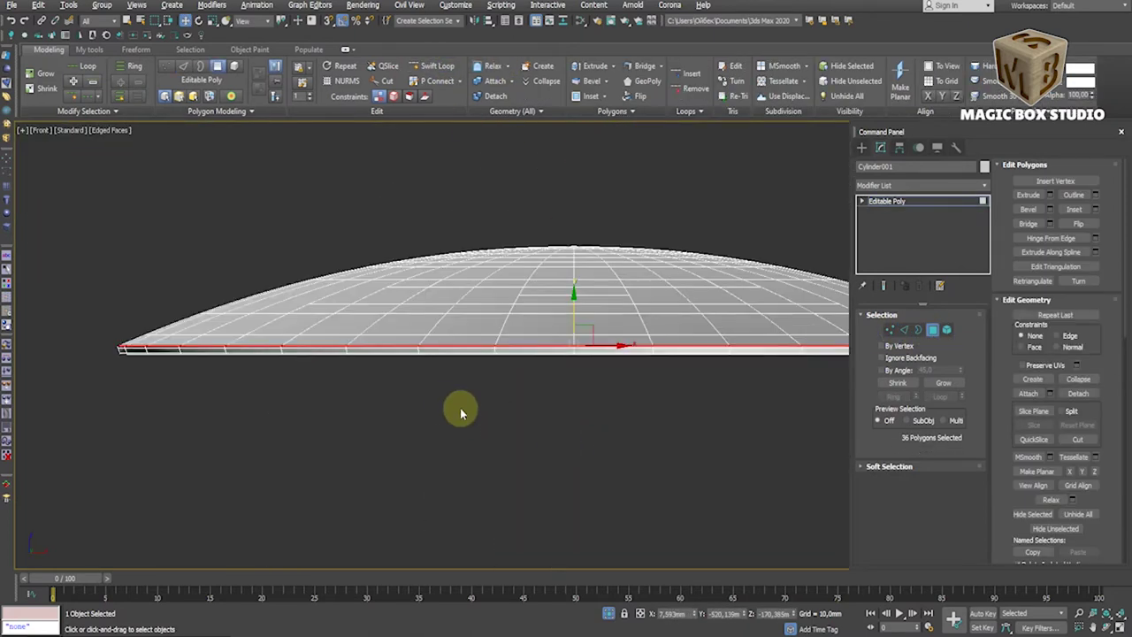
{"action": "left_click", "coordinate": [1050, 194]}
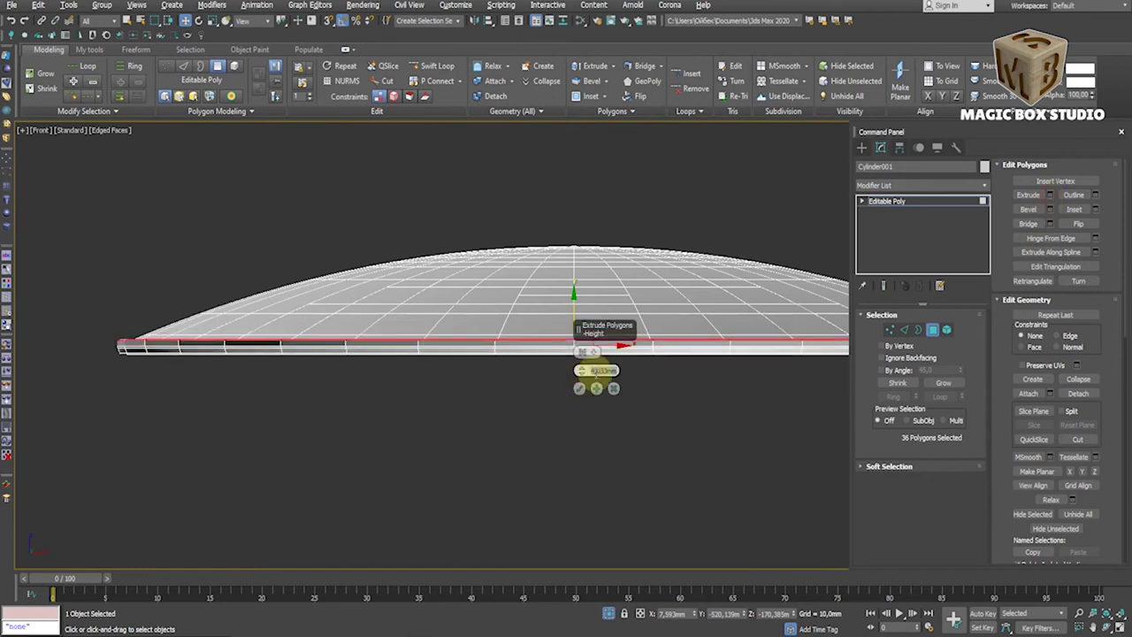
{"action": "left_click", "coordinate": [575, 392]}
{"action": "mouse_move", "coordinate": [581, 399]}
{"action": "middle_mouse_down", "text": "alt"}
{"action": "mouse_move", "coordinate": [177, 366]}
{"action": "mouse_move", "coordinate": [124, 379]}
{"action": "mouse_move", "coordinate": [382, 401]}
{"action": "middle_mouse_up", "text": "alt"}
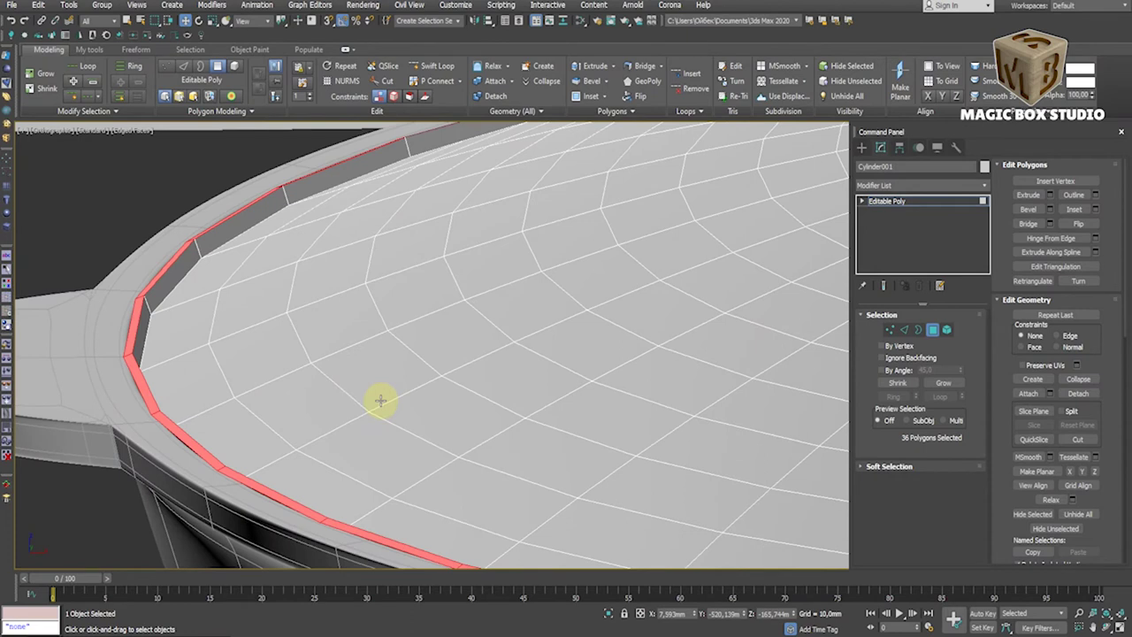
{"action": "key", "text": "t"}
{"action": "scroll", "coordinate": [426, 377], "scroll_direction": "up", "scroll_amount": 5}
- Toggle NURMS smoothing on and off to check the rim, then enter Edge mode
{"action": "left_click", "coordinate": [931, 334]}
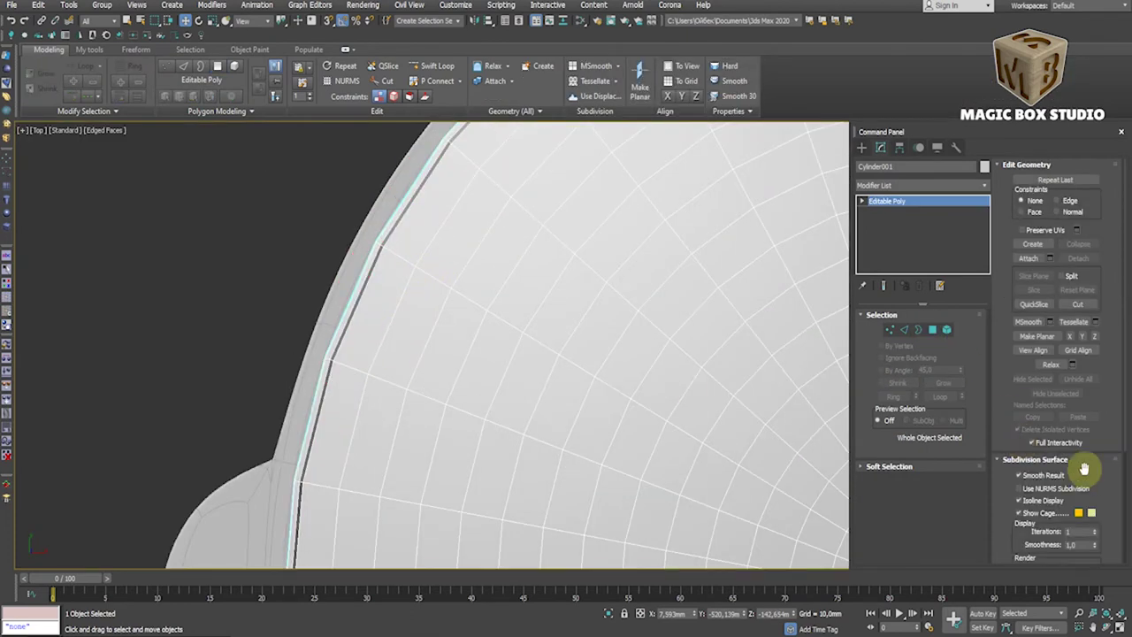
{"action": "left_click", "coordinate": [1075, 488]}
{"action": "scroll", "coordinate": [461, 397], "scroll_direction": "up", "scroll_amount": 5}
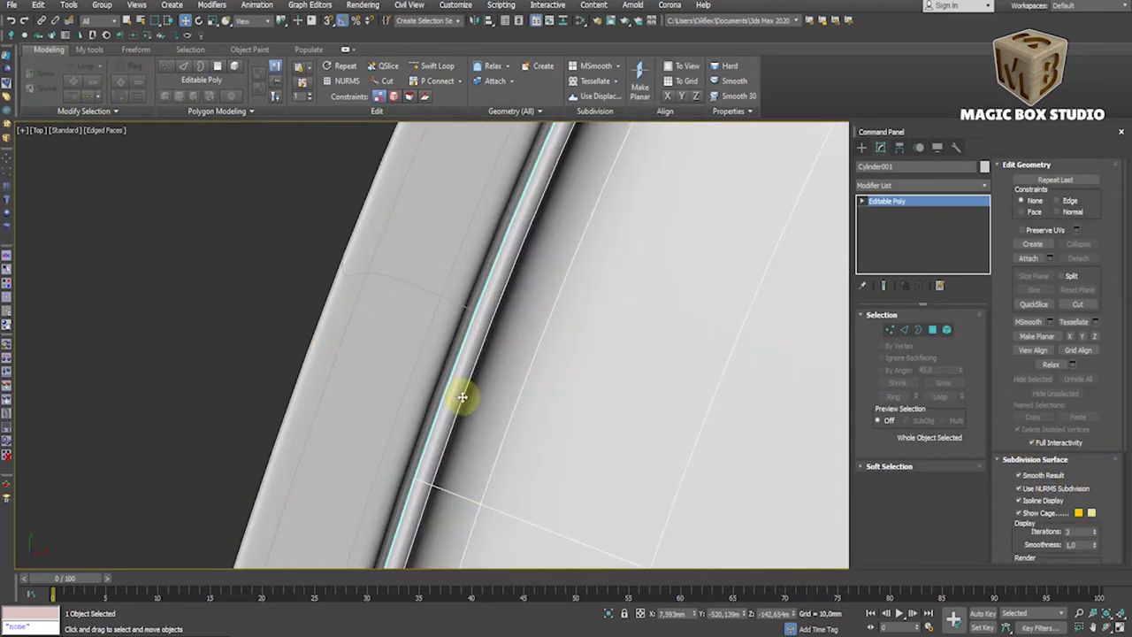
{"action": "left_click", "coordinate": [1019, 490]}
{"action": "left_click", "coordinate": [904, 329]}
{"action": "scroll", "coordinate": [407, 456], "scroll_direction": "down", "scroll_amount": 10}
{"action": "scroll", "coordinate": [442, 455], "scroll_direction": "up", "scroll_amount": 10}
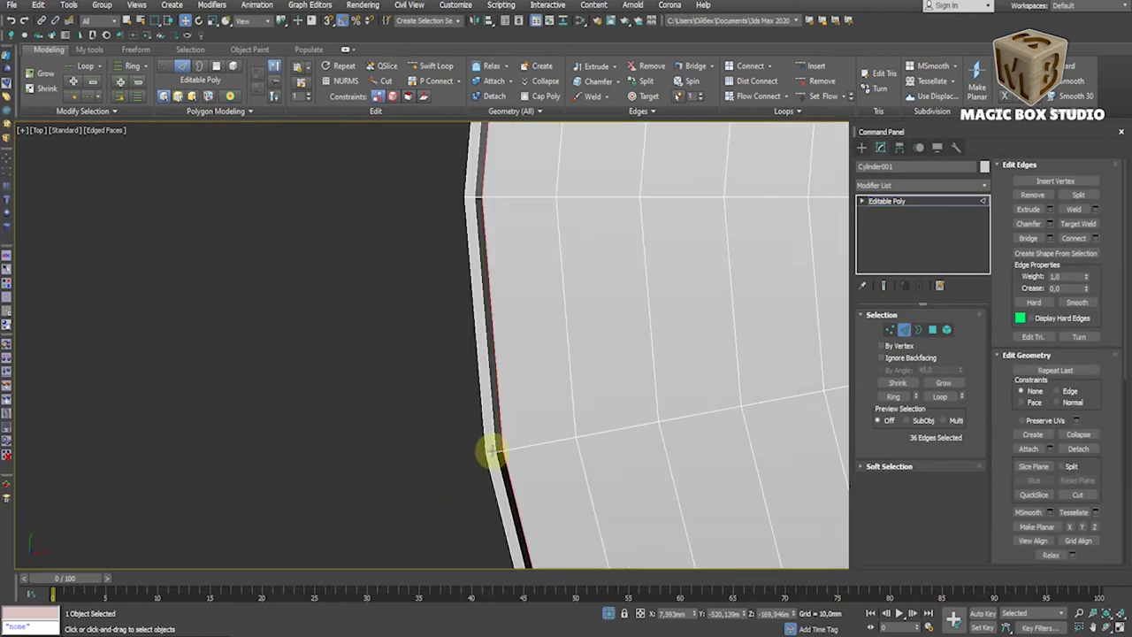
{"action": "scroll", "coordinate": [466, 485], "scroll_direction": "up", "scroll_amount": 2}
- Connect a rim corner edge with new loops and preview the smoothed lid in wireframe
{"action": "left_click", "coordinate": [511, 443]}
{"action": "left_click", "coordinate": [1095, 238]}
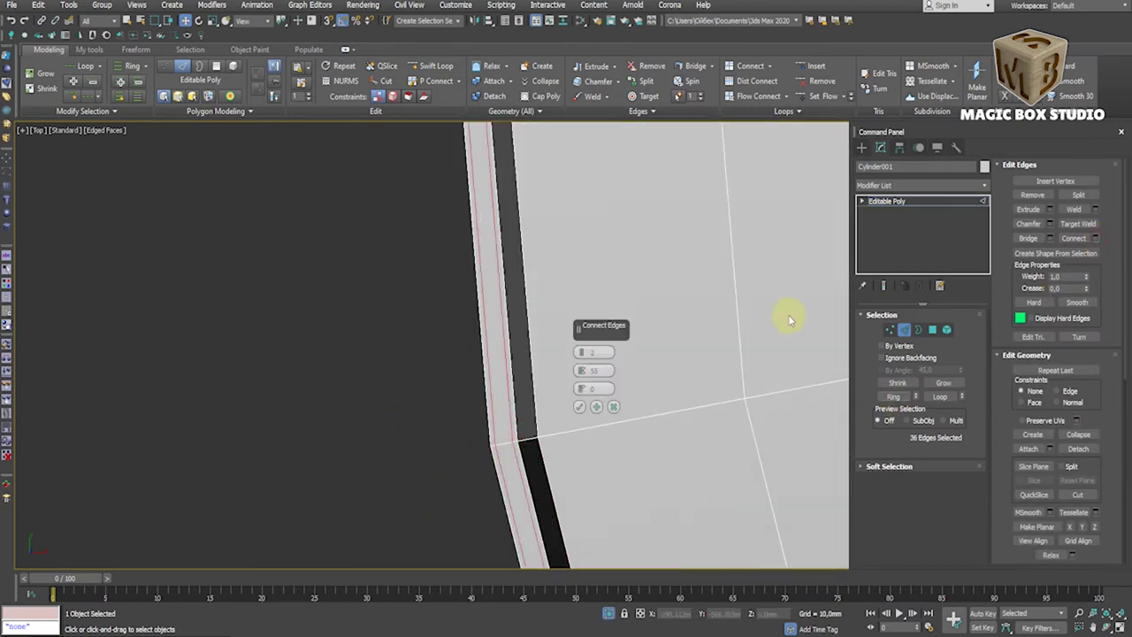
{"action": "middle_click_drag", "start_coordinate": [594, 417], "coordinate": [885, 366], "text": "alt"}
{"action": "left_click", "coordinate": [904, 329]}
{"action": "key", "text": "ctrl+q"}
{"action": "mouse_move", "coordinate": [245, 397]}
{"action": "middle_mouse_down", "text": "alt"}
{"action": "mouse_move", "coordinate": [188, 442]}
{"action": "mouse_move", "coordinate": [200, 427]}
{"action": "middle_mouse_up", "text": "alt"}
{"action": "key", "text": "ctrl+q"}
{"action": "key", "text": "F4"}
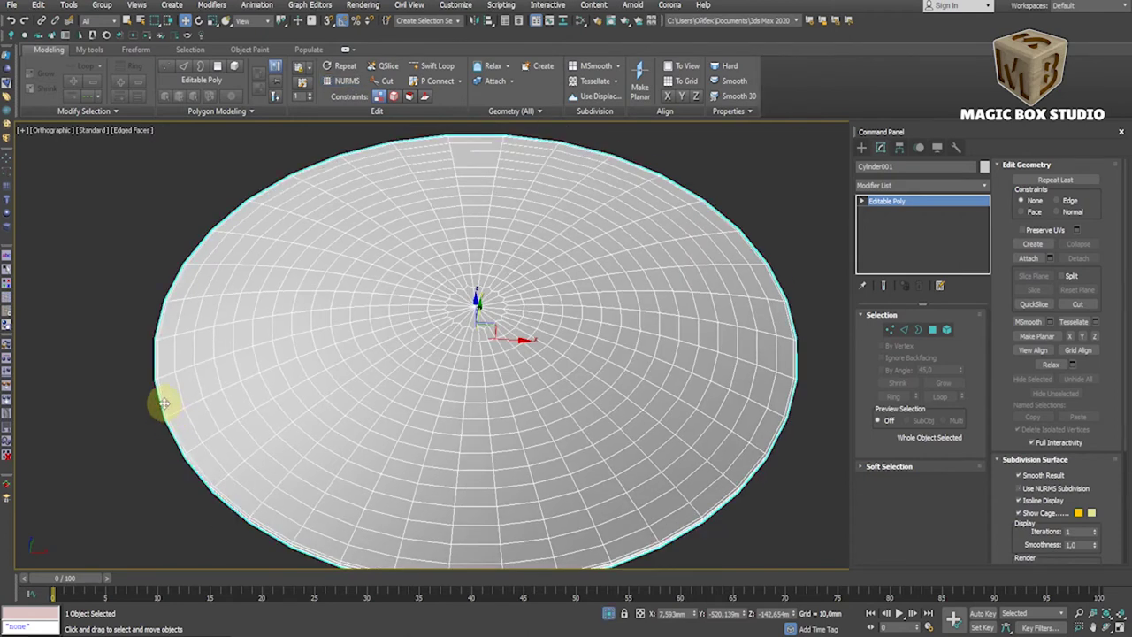
{"action": "scroll", "coordinate": [164, 402], "scroll_direction": "up", "scroll_amount": 5}
- Extrude the ring of 36 rim polygons by 10 mm
{"action": "key", "text": "4"}
{"action": "double_click", "coordinate": [195, 454]}
{"action": "left_click", "coordinate": [1050, 195]}
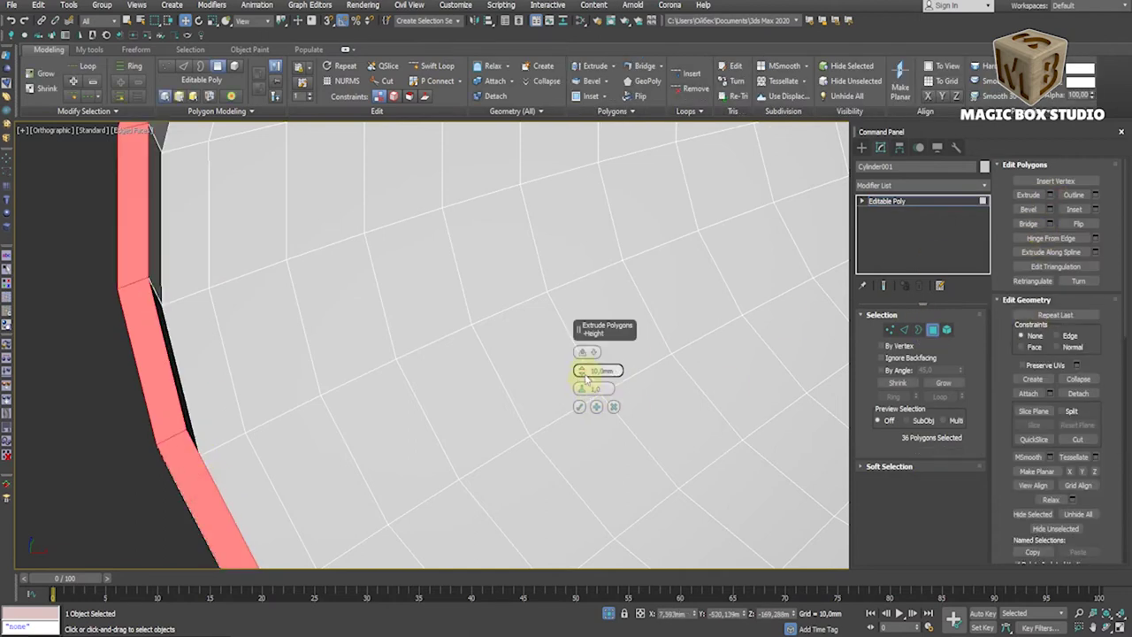
{"action": "left_click", "coordinate": [579, 406]}
{"action": "key", "text": "f"}
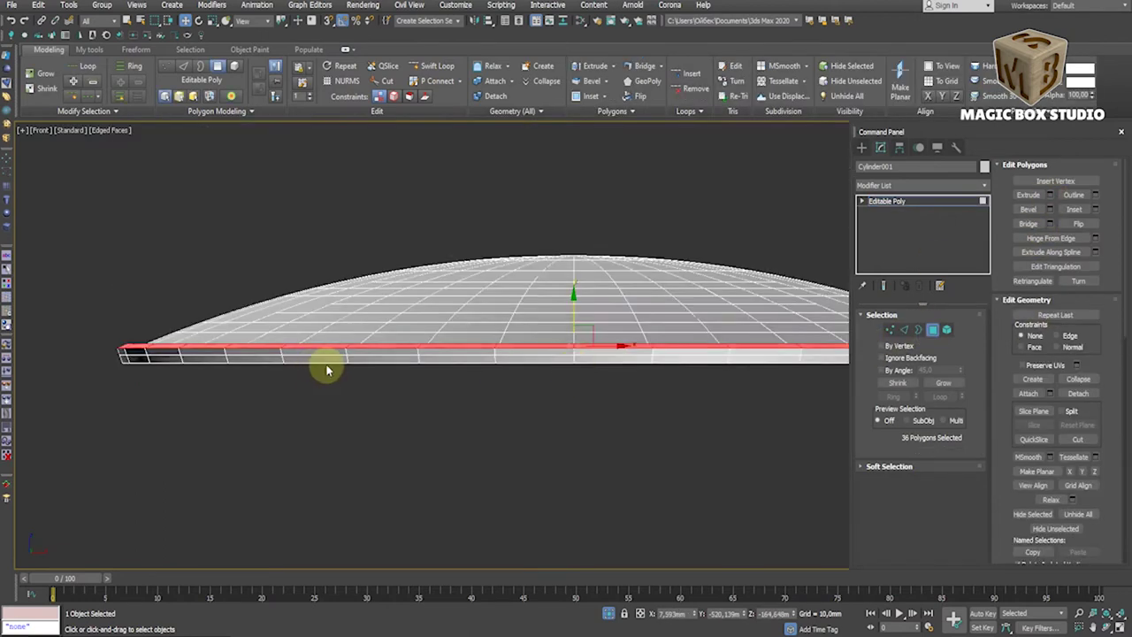
{"action": "key", "text": "t"}
- Ring-select the rim edges, add support loops with Connect, and turn on NURMS smoothing
{"action": "left_click", "coordinate": [904, 329]}
{"action": "double_click", "coordinate": [464, 418]}
{"action": "left_click", "coordinate": [893, 396]}
{"action": "left_click", "coordinate": [1094, 238]}
{"action": "left_click", "coordinate": [911, 330]}
{"action": "key", "text": "ctrl+BackSpace"}
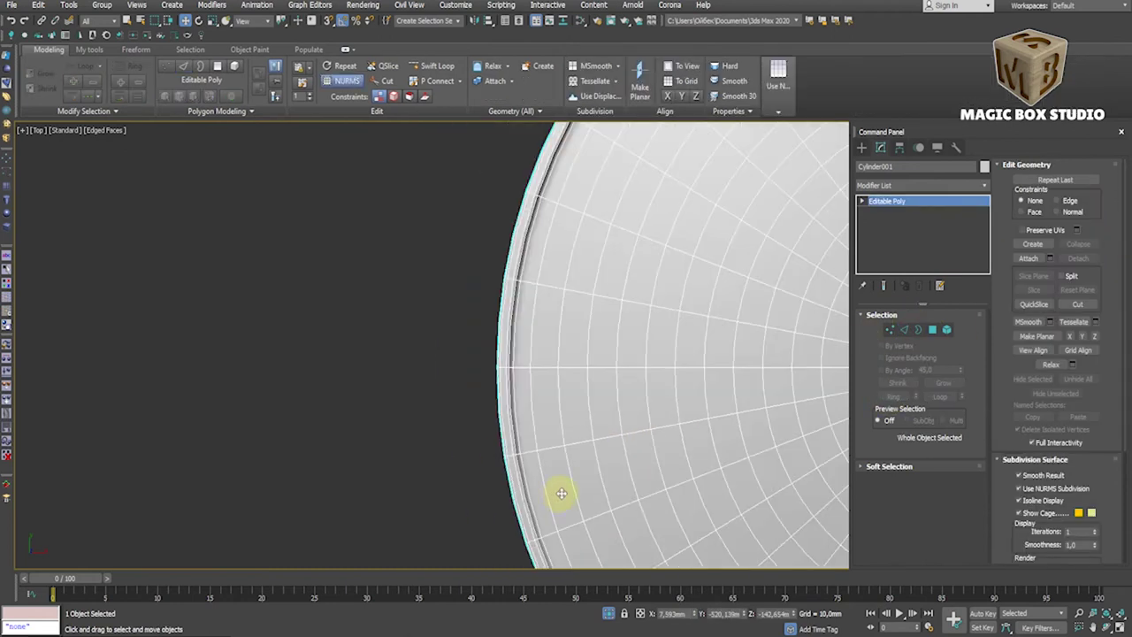
- Set the lid's smoothing to 3 iterations and view it sitting on the pot
{"action": "left_click", "coordinate": [1096, 528]}
{"action": "left_click", "coordinate": [1095, 528]}
{"action": "key", "text": "F4"}
{"action": "scroll", "coordinate": [546, 442], "scroll_direction": "down", "scroll_amount": 3}
{"action": "scroll", "coordinate": [540, 437], "scroll_direction": "down", "scroll_amount": 3}
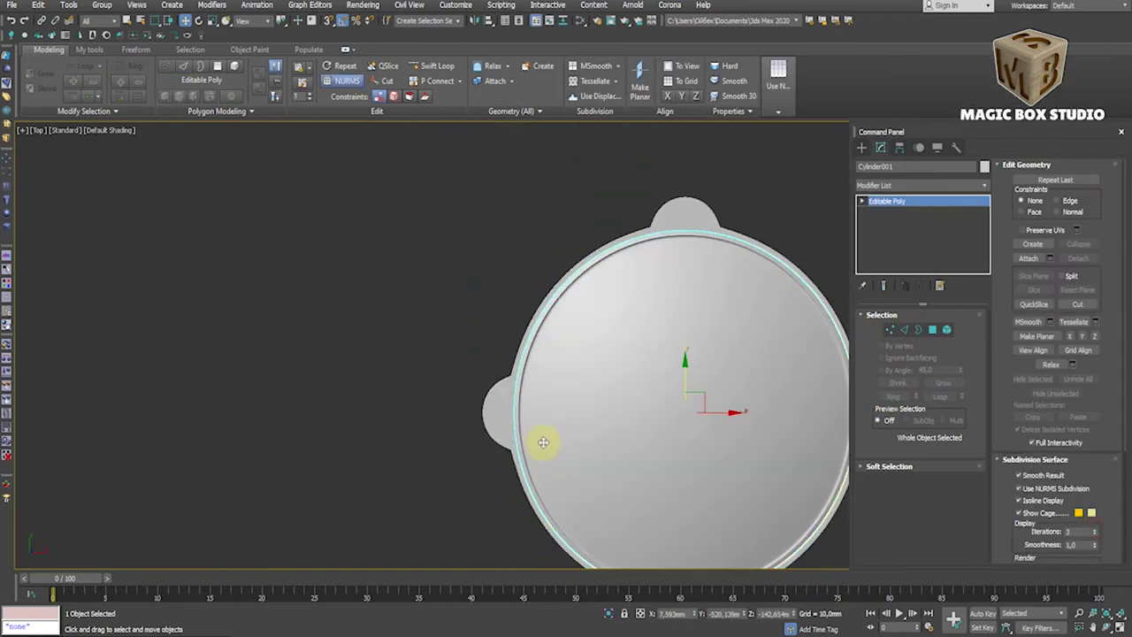
{"action": "scroll", "coordinate": [546, 445], "scroll_direction": "up", "scroll_amount": 5}
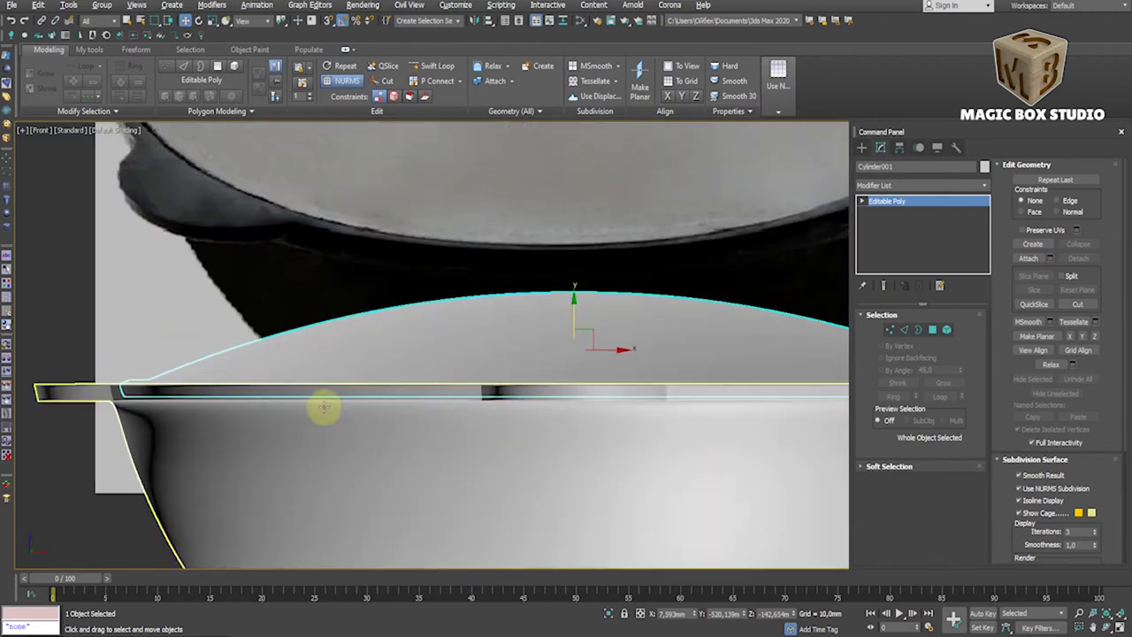
{"action": "mouse_move", "coordinate": [576, 313]}
{"action": "middle_mouse_down", "text": "alt"}
{"action": "mouse_move", "coordinate": [572, 328]}
{"action": "mouse_move", "coordinate": [421, 377]}
{"action": "middle_mouse_up", "text": "alt"}
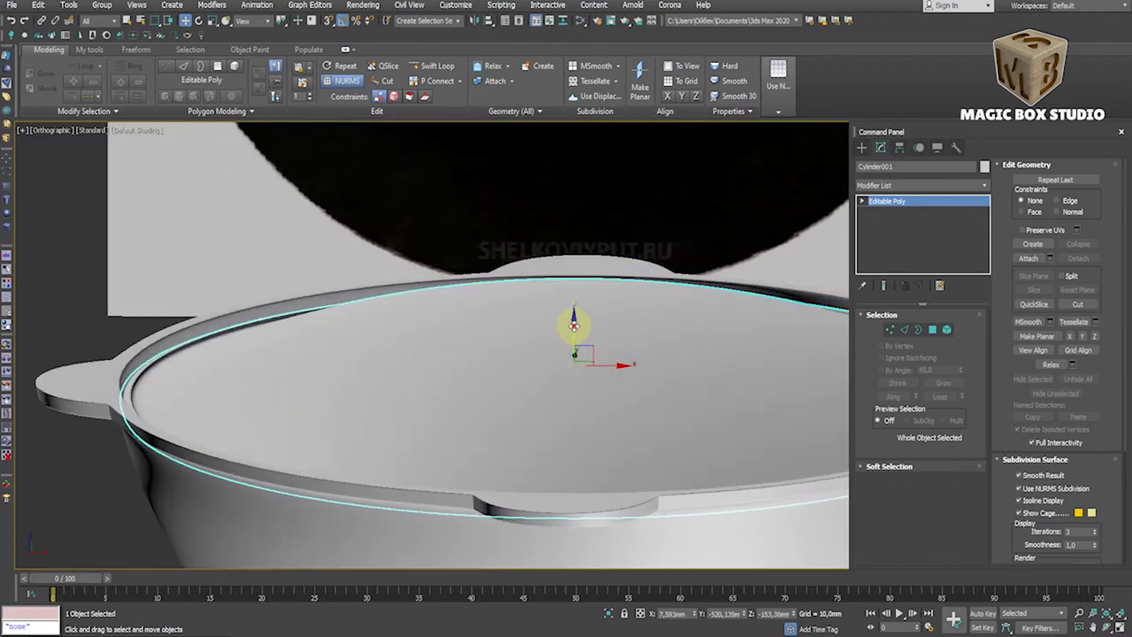
{"action": "scroll", "coordinate": [127, 375], "scroll_direction": "up", "scroll_amount": 5}
- Scale the lid to 98.918% via Scale Transform Type-In and show Edged Faces
{"action": "left_click", "coordinate": [213, 19]}
{"action": "right_click", "coordinate": [212, 20]}
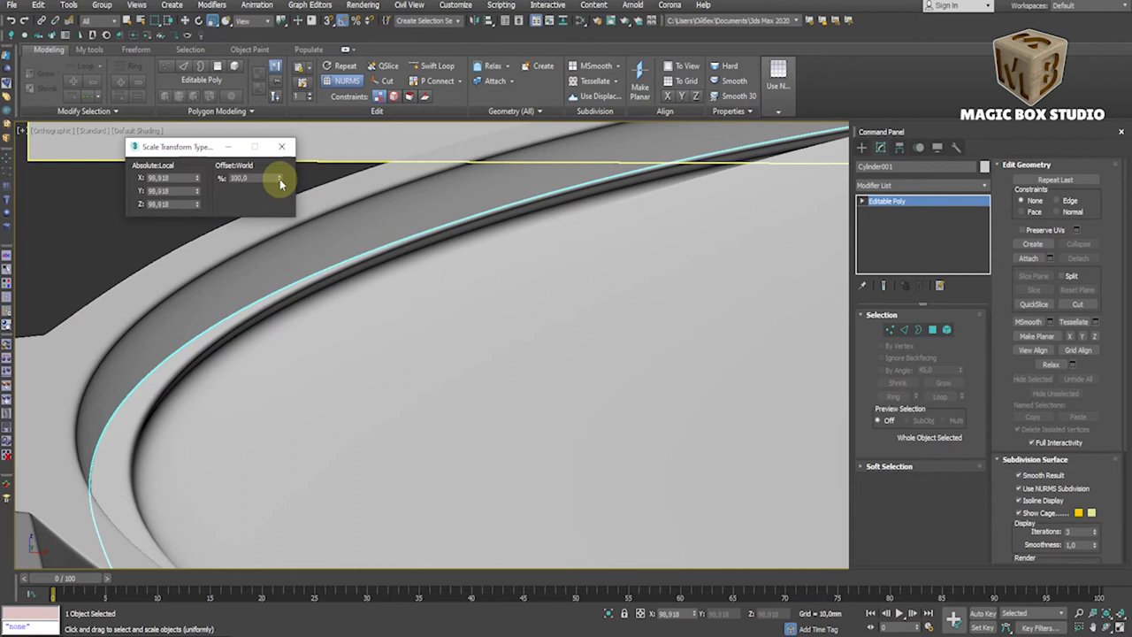
{"action": "left_click", "coordinate": [282, 146]}
{"action": "scroll", "coordinate": [437, 351], "scroll_direction": "down", "scroll_amount": 4}
{"action": "scroll", "coordinate": [473, 369], "scroll_direction": "down", "scroll_amount": 3}
{"action": "key", "text": "F4"}
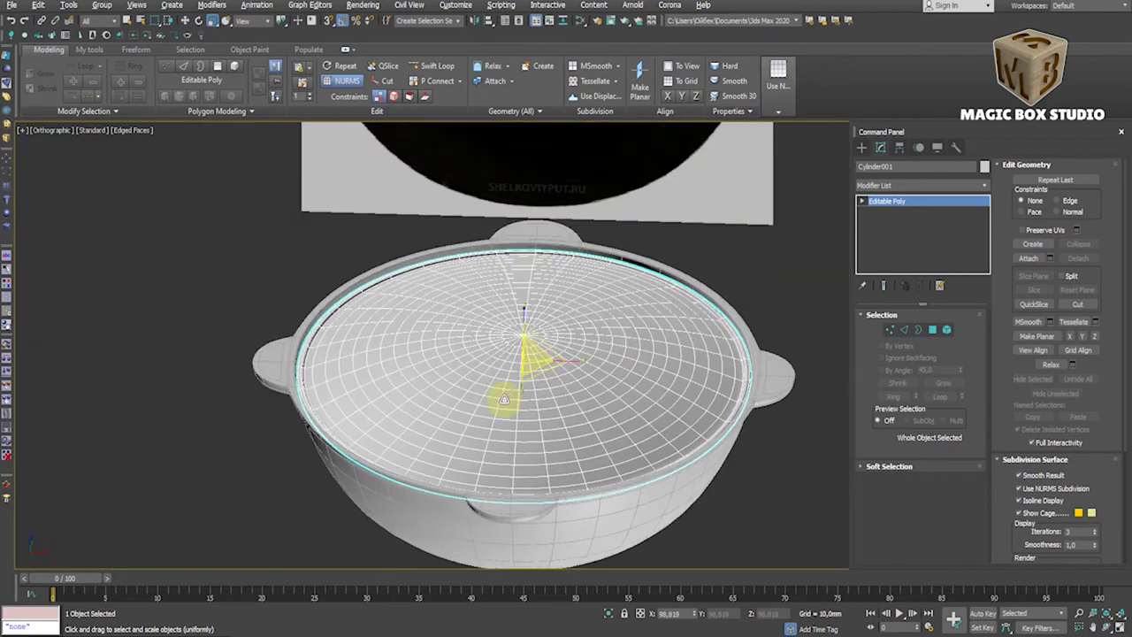
{"action": "left_click", "coordinate": [933, 329]}
- Delete the lid's 36 centre polygons and round the hole's border with Spherify
{"action": "key", "text": "t"}
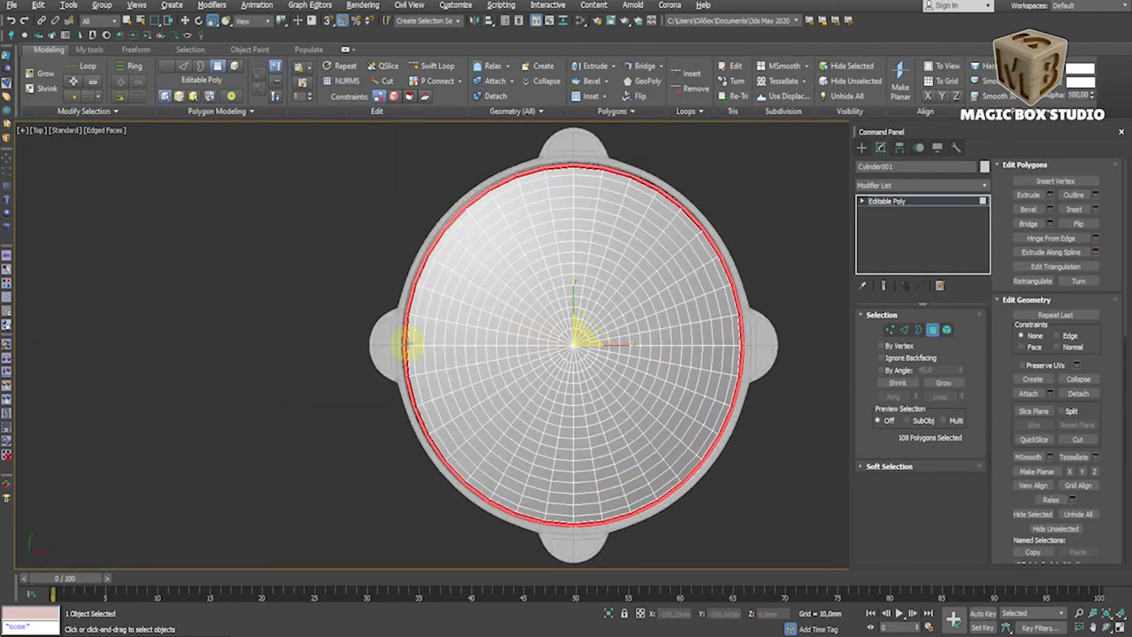
{"action": "mouse_move", "coordinate": [324, 324]}
{"action": "left_mouse_down"}
{"action": "mouse_move", "coordinate": [431, 354]}
{"action": "mouse_move", "coordinate": [584, 358]}
{"action": "left_mouse_up"}
{"action": "left_click_drag", "start_coordinate": [240, 253], "coordinate": [584, 407]}
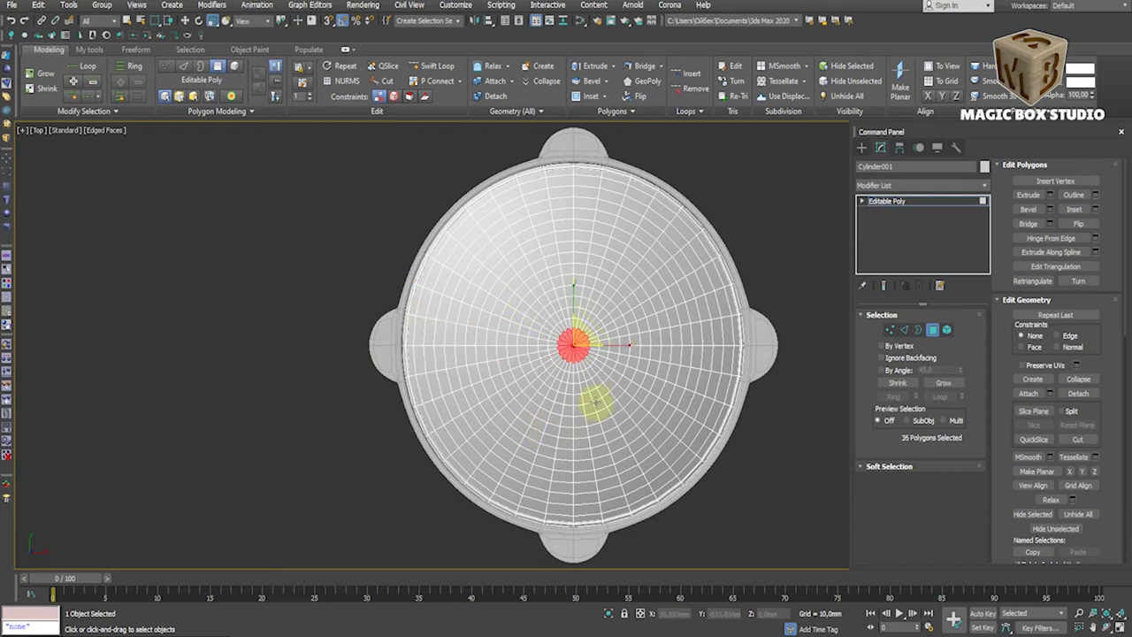
{"action": "scroll", "coordinate": [587, 375], "scroll_direction": "up", "scroll_amount": 4}
{"action": "key", "text": "Delete"}
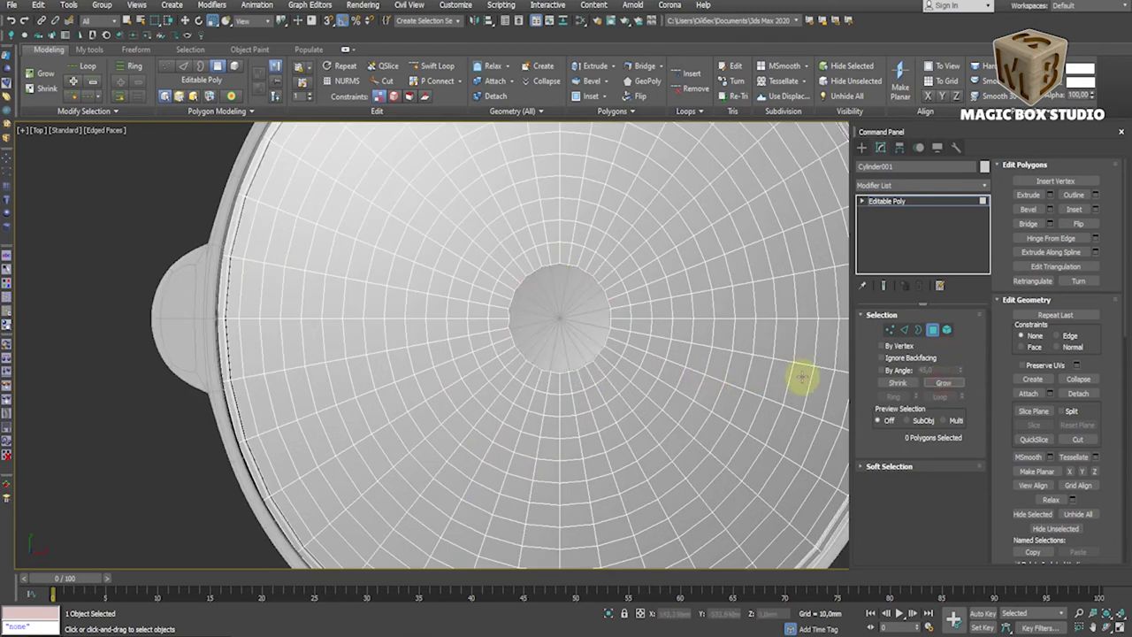
{"action": "key", "text": "3"}
{"action": "left_click", "coordinate": [610, 292]}
{"action": "scroll", "coordinate": [564, 292], "scroll_direction": "up", "scroll_amount": 4}
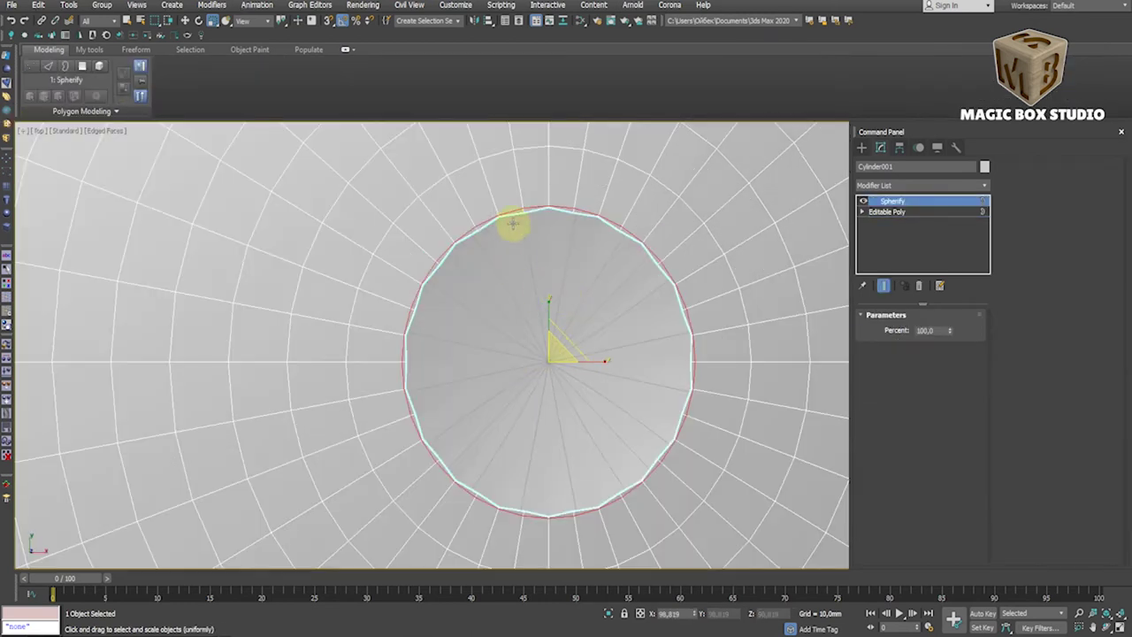
{"action": "middle_click_drag", "start_coordinate": [513, 223], "coordinate": [421, 171], "text": "alt"}
- Collapse the Spherify modifier so the lid becomes an Editable Poly
{"action": "right_click", "coordinate": [380, 292]}
{"action": "left_click", "coordinate": [531, 429]}
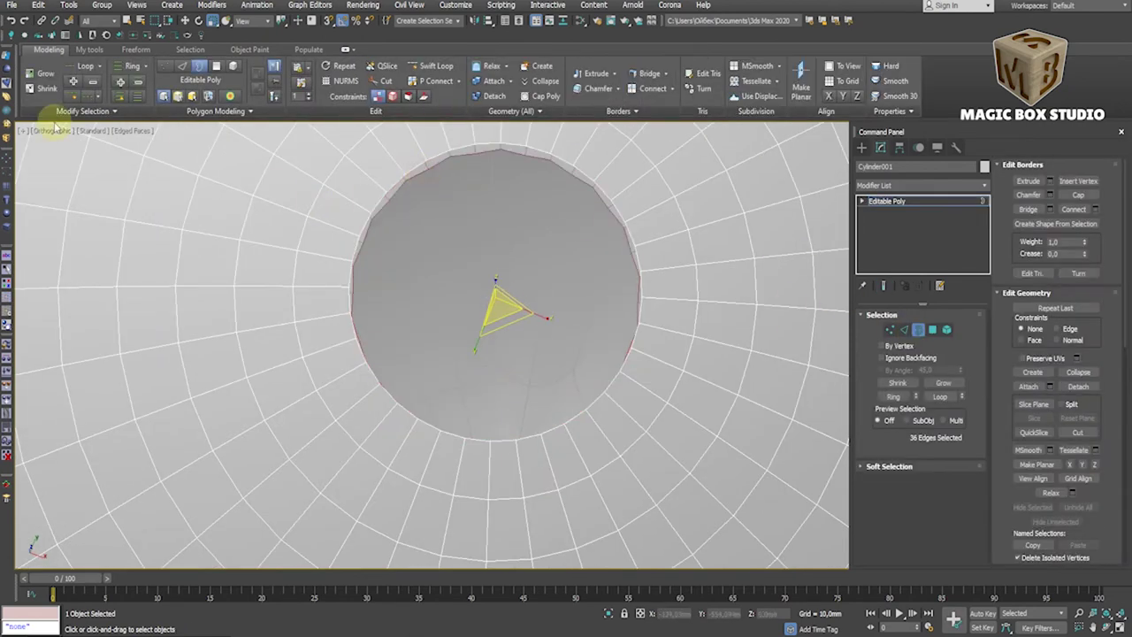
{"action": "key", "text": "3"}
{"action": "right_click", "coordinate": [505, 257]}
{"action": "left_click", "coordinate": [581, 432]}
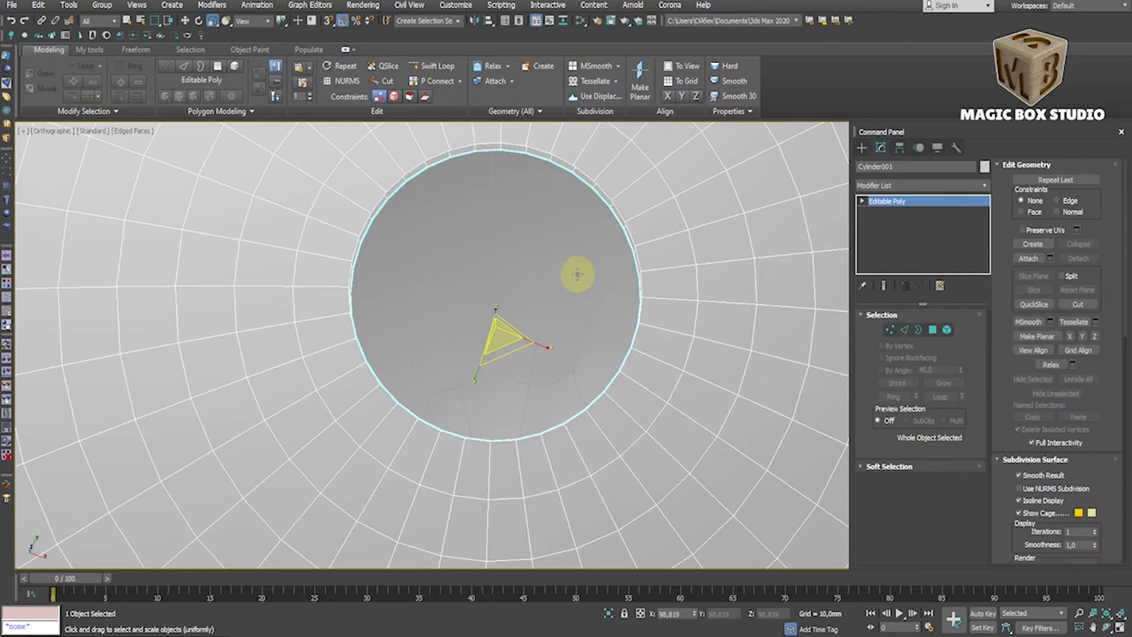
- Create Shape001 from the lid hole's border and convert it to Editable Poly
{"action": "left_click", "coordinate": [902, 331]}
{"action": "left_click", "coordinate": [513, 146]}
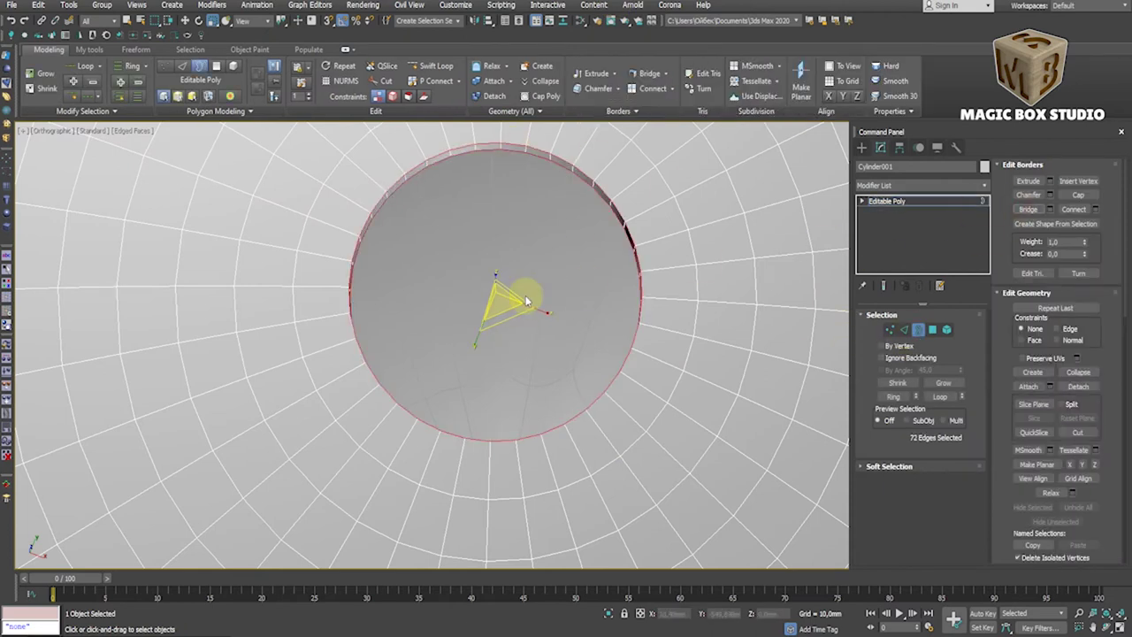
{"action": "left_click", "coordinate": [1055, 224]}
{"action": "left_click", "coordinate": [539, 332]}
{"action": "left_click", "coordinate": [918, 329]}
{"action": "right_click", "coordinate": [588, 174]}
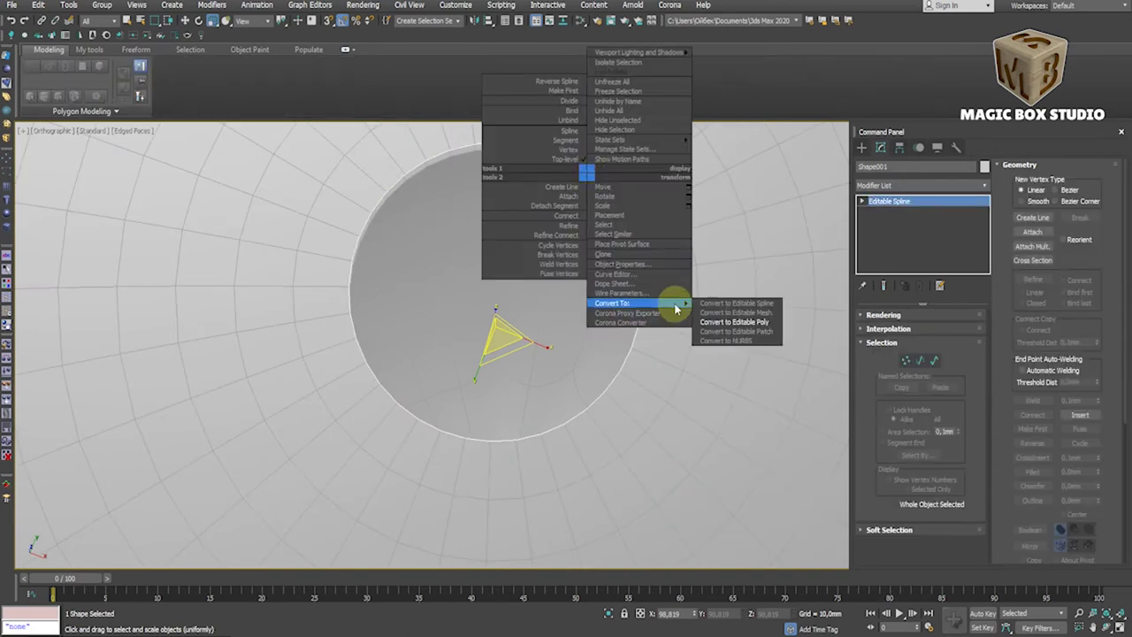
{"action": "left_click", "coordinate": [730, 324]}
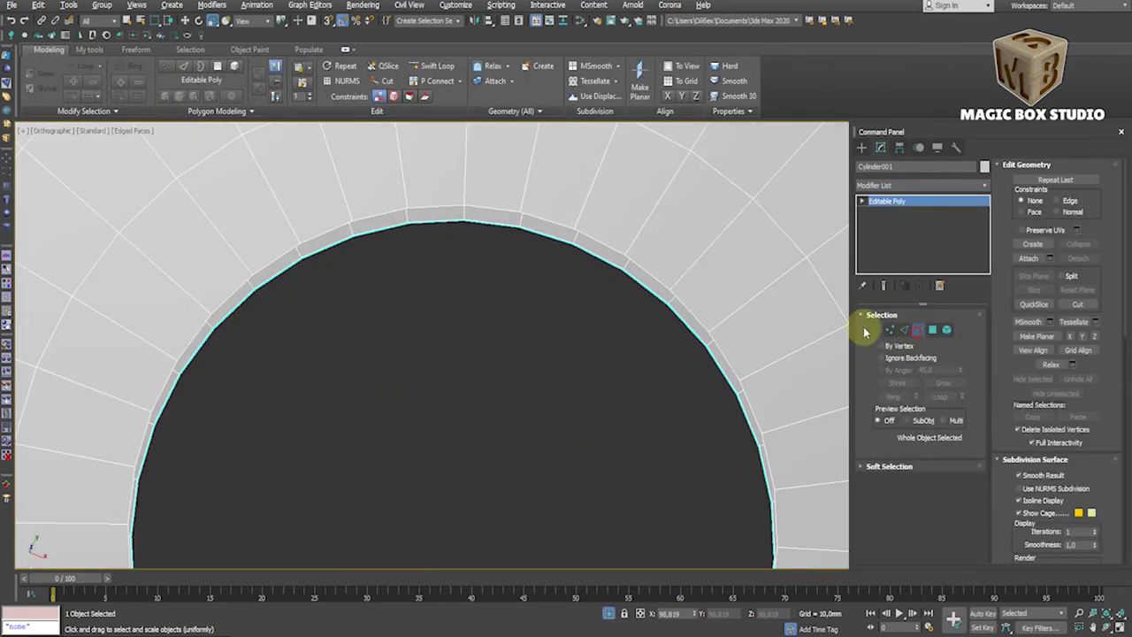
- Chamfer the lid hole's border edges
{"action": "left_click", "coordinate": [918, 329]}
{"action": "left_click", "coordinate": [1050, 195]}
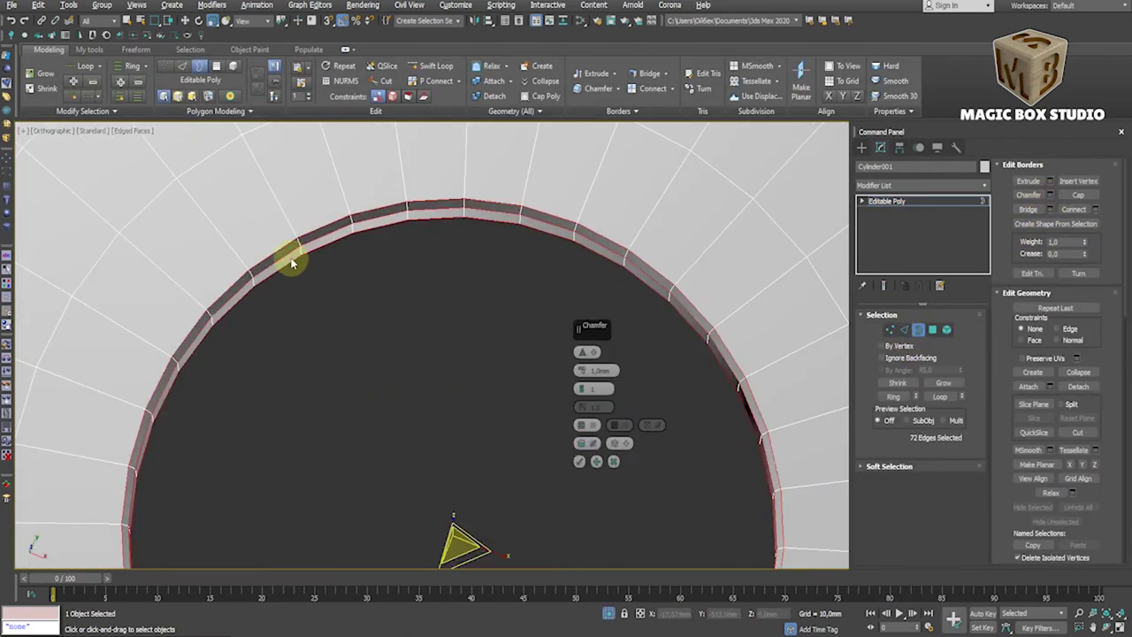
{"action": "scroll", "coordinate": [346, 247], "scroll_direction": "up", "scroll_amount": 5}
{"action": "mouse_move", "coordinate": [581, 366]}
{"action": "left_mouse_down"}
{"action": "mouse_move", "coordinate": [644, 382]}
{"action": "mouse_move", "coordinate": [583, 367]}
{"action": "mouse_move", "coordinate": [581, 388]}
{"action": "mouse_move", "coordinate": [598, 407]}
{"action": "left_mouse_up"}
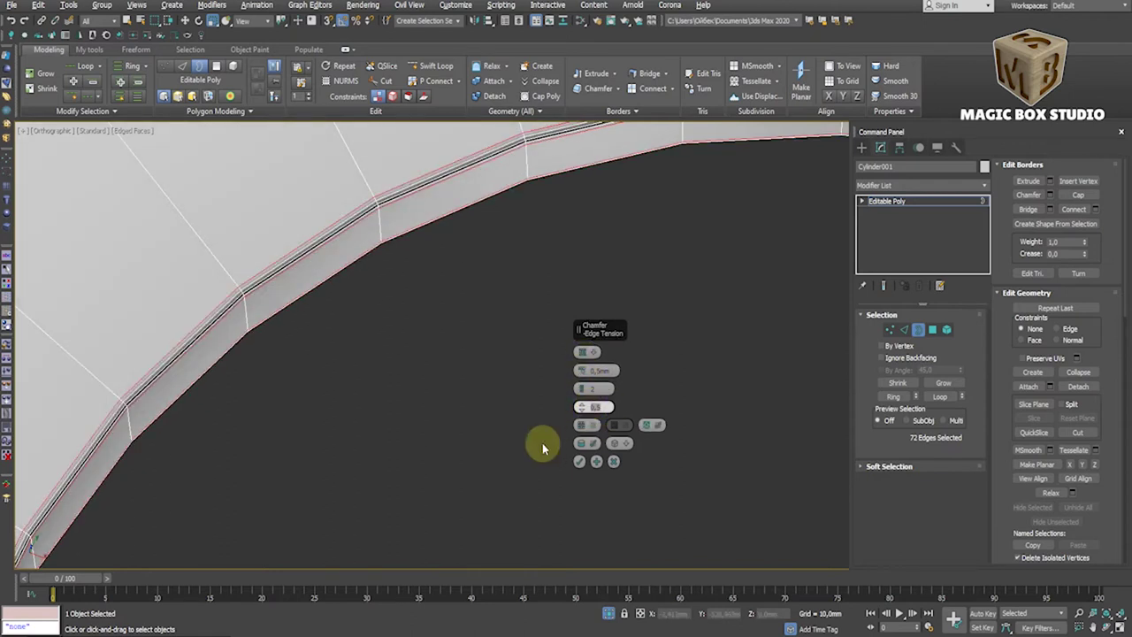
{"action": "left_click", "coordinate": [579, 461]}
{"action": "left_click", "coordinate": [918, 329]}
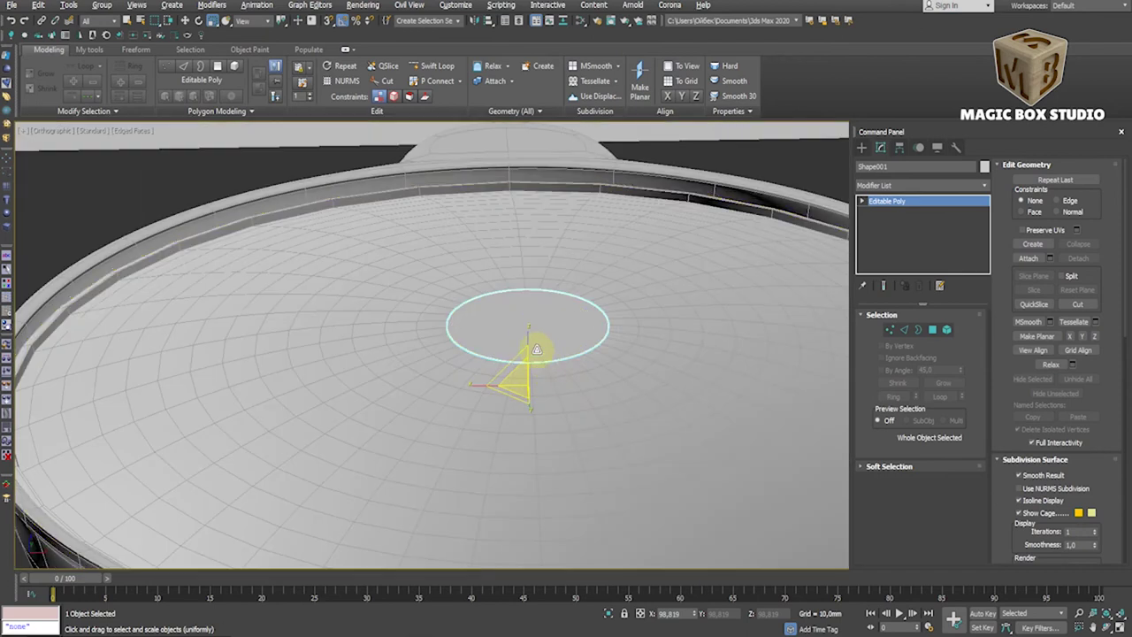
- Give Shape001 a 6 mm outer Shell and collapse it into an Editable Poly disc
{"action": "middle_click_drag", "start_coordinate": [536, 349], "coordinate": [533, 372], "text": "alt"}
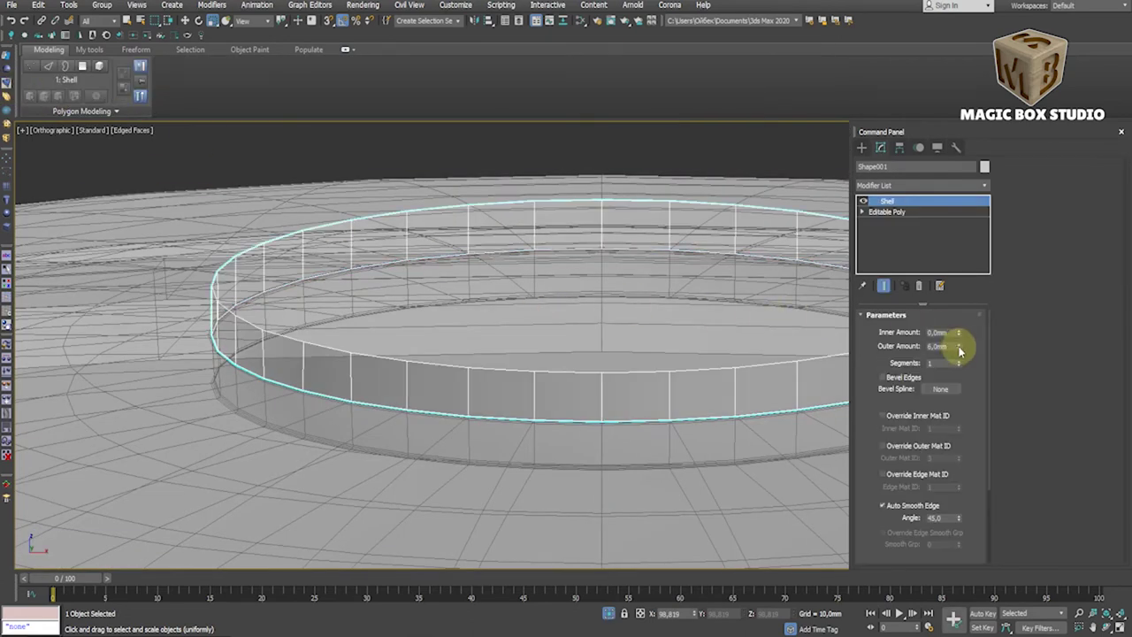
{"action": "left_click_drag", "start_coordinate": [957, 351], "coordinate": [945, 329]}
{"action": "right_click", "coordinate": [519, 349]}
{"action": "left_click", "coordinate": [549, 478]}
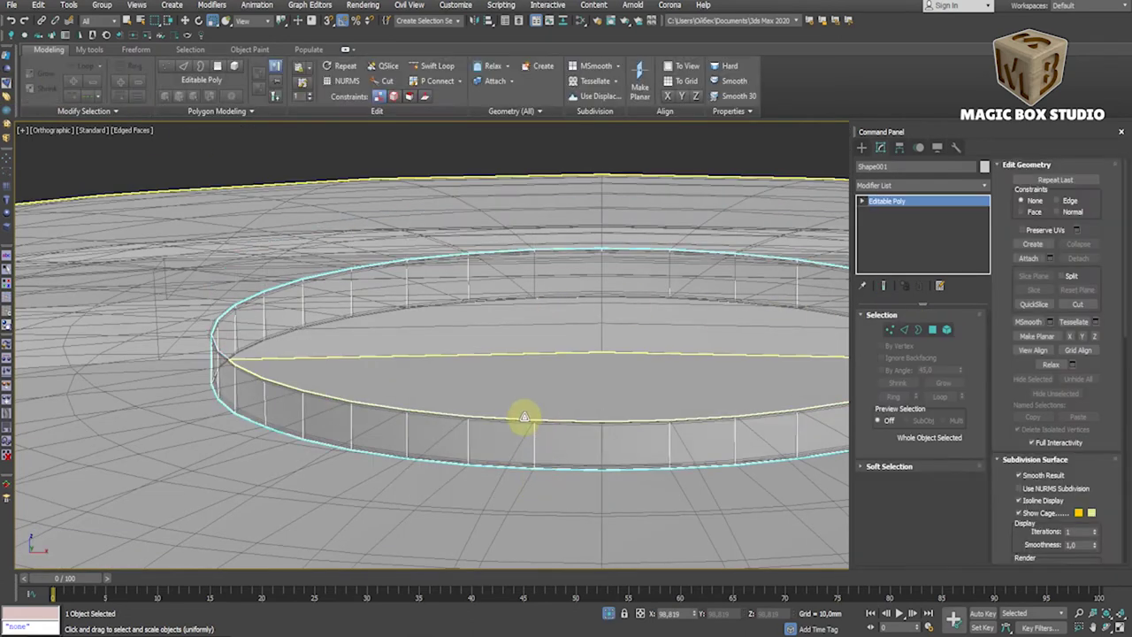
{"action": "left_click", "coordinate": [935, 331], "text": "ctrl"}
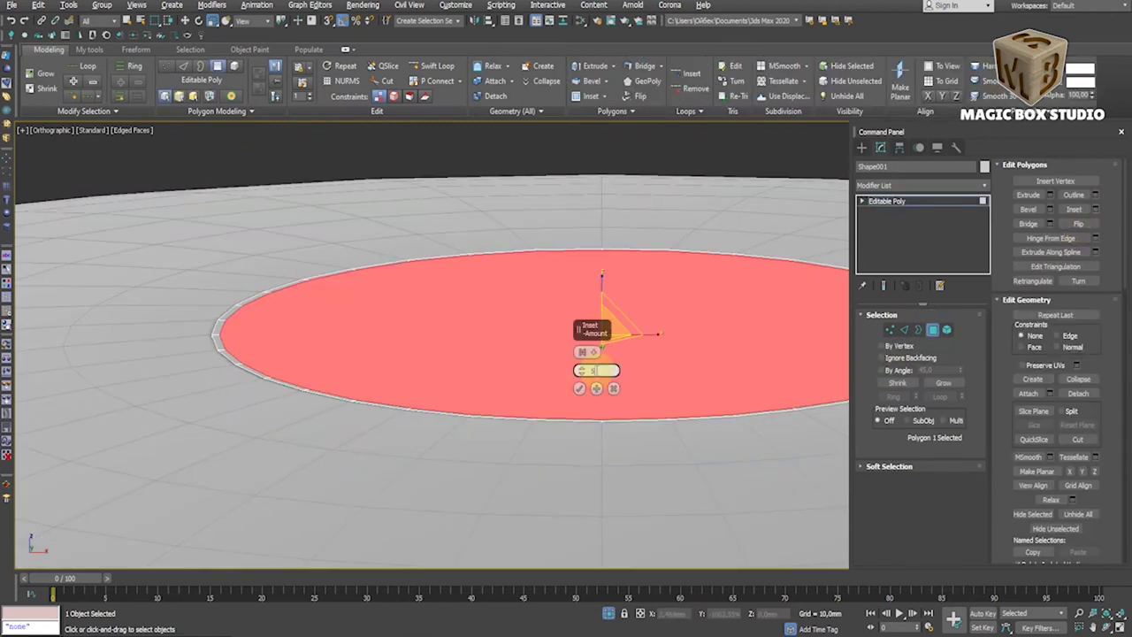
- Commit the inset on the disc face and extrude its centre 30 mm upward
{"action": "key", "text": "Return"}
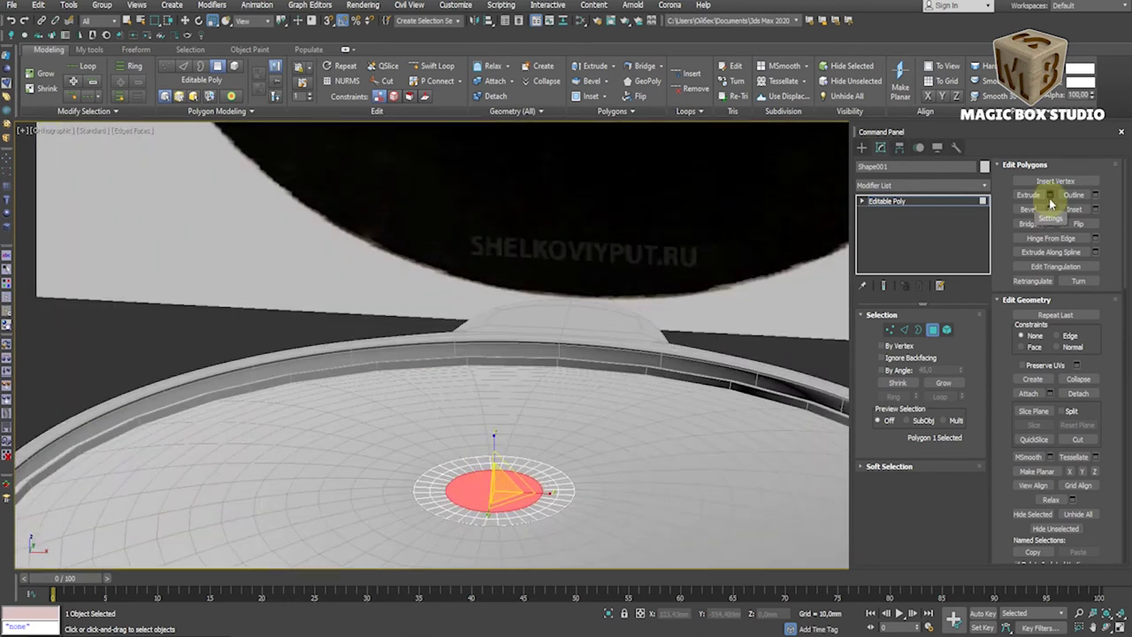
{"action": "left_click", "coordinate": [1050, 197]}
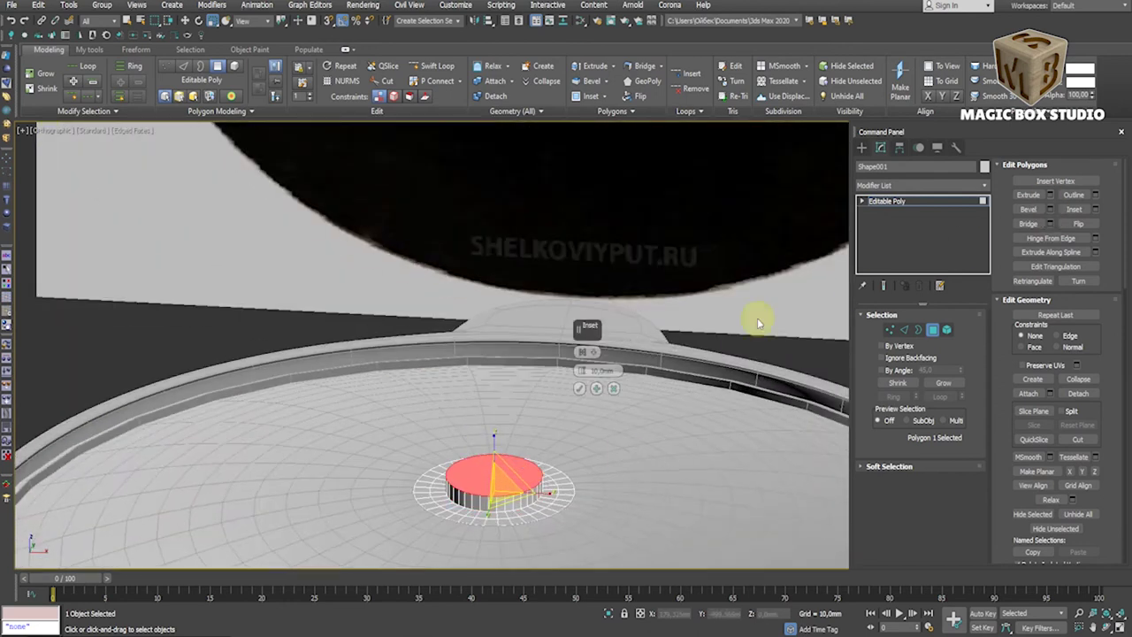
{"action": "left_click_drag", "start_coordinate": [598, 364], "coordinate": [597, 362]}
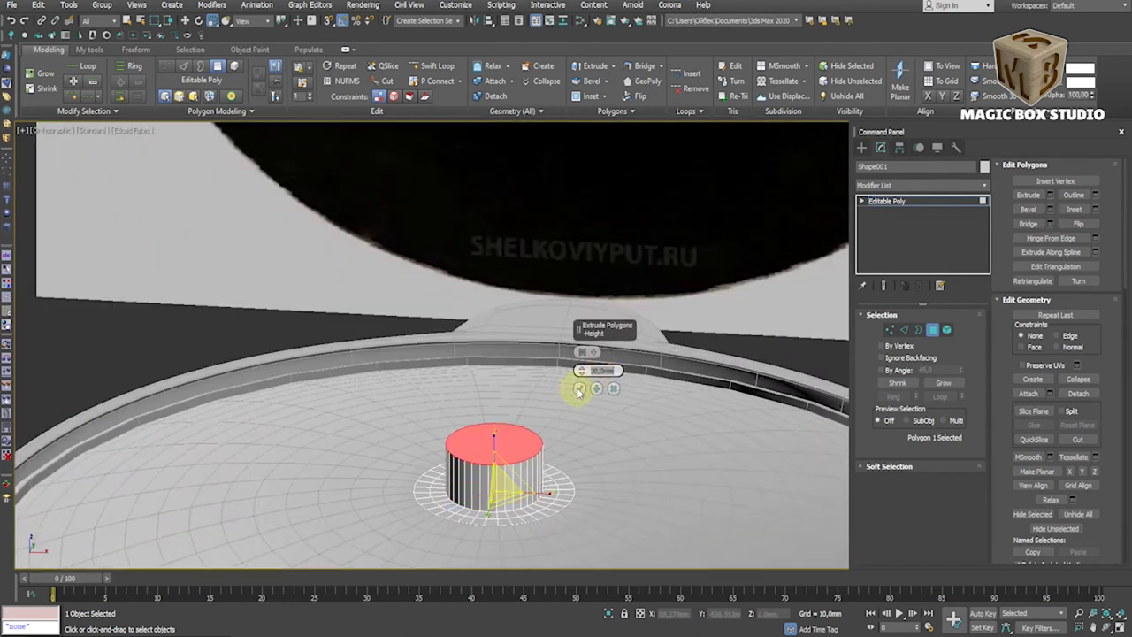
{"action": "left_click", "coordinate": [579, 390]}
- In front view, select the knob cylinder's 36 vertical edges
{"action": "key", "text": "f"}
{"action": "scroll", "coordinate": [548, 397], "scroll_direction": "down", "scroll_amount": 3}
{"action": "key", "text": "2"}
{"action": "left_click_drag", "start_coordinate": [341, 448], "coordinate": [782, 437]}
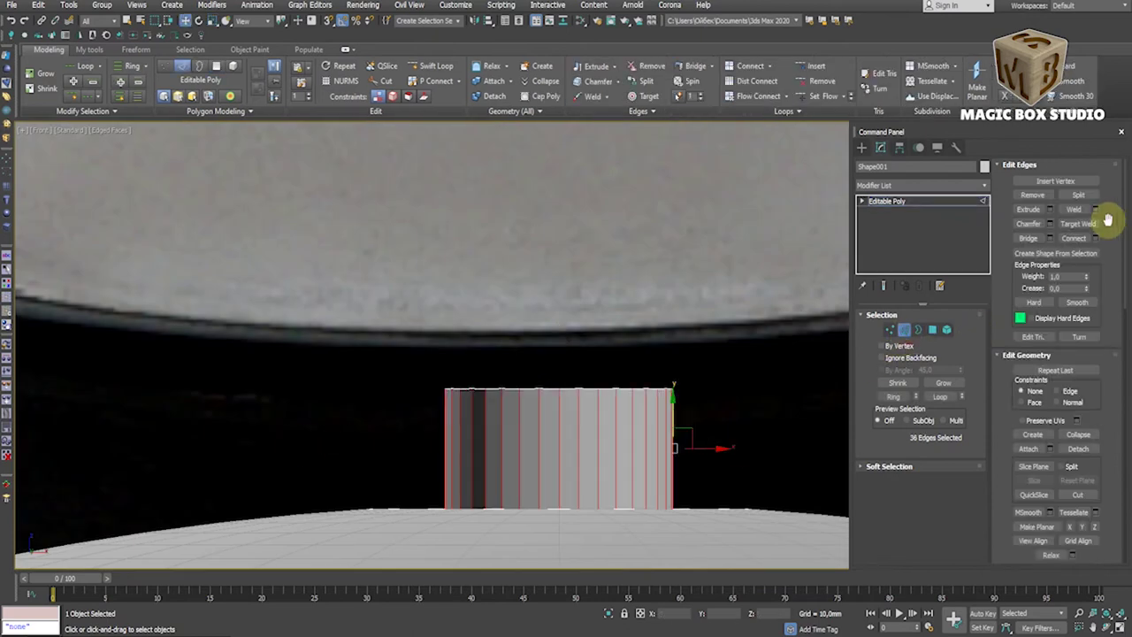
- Connect the vertical edges with 2 new loops and pinch them inward
{"action": "left_click", "coordinate": [1097, 238]}
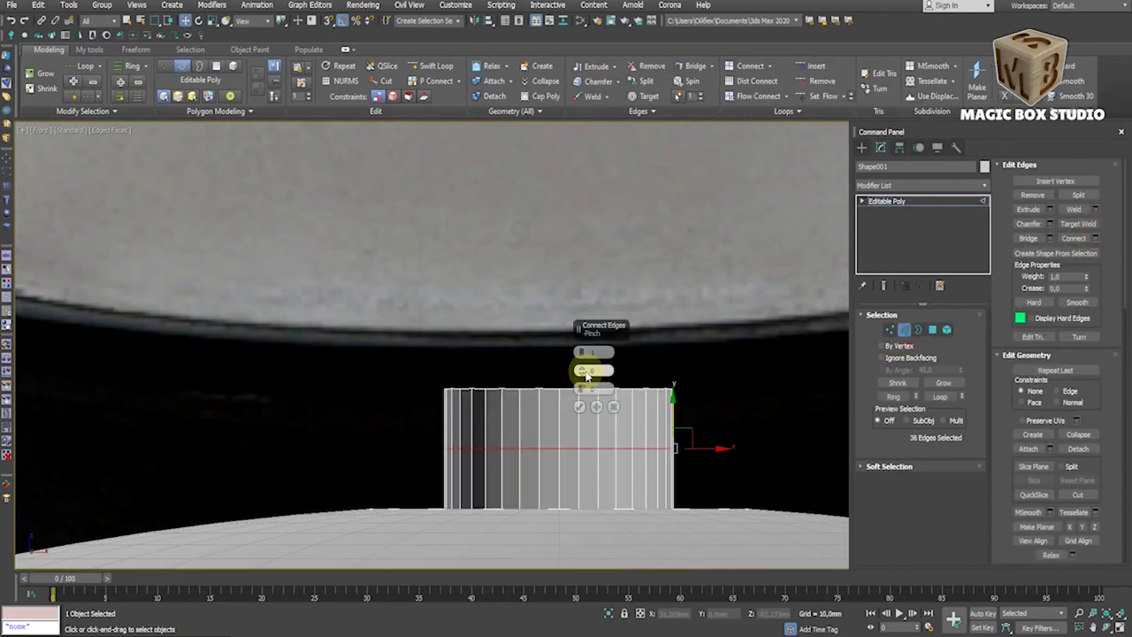
{"action": "left_click_drag", "start_coordinate": [583, 351], "coordinate": [584, 348]}
{"action": "left_click", "coordinate": [580, 406]}
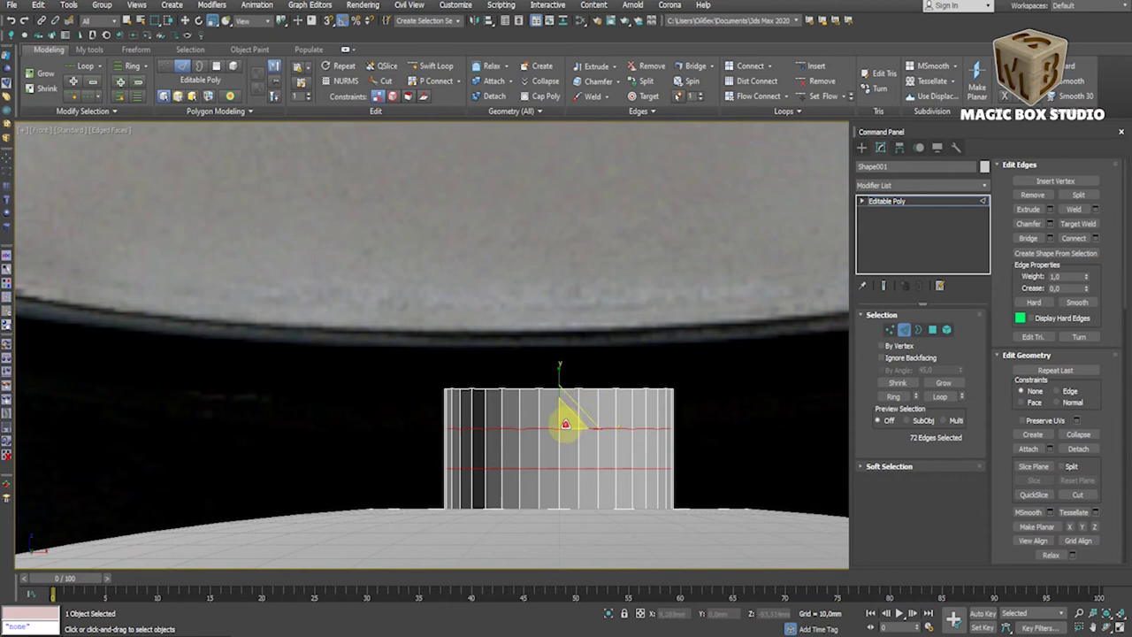
{"action": "left_click_drag", "start_coordinate": [566, 424], "coordinate": [580, 409]}
- Move the knob's edge loops to form a narrow waist under a flared top
{"action": "key", "text": "w"}
{"action": "scroll", "coordinate": [571, 303], "scroll_direction": "down", "scroll_amount": 8}
{"action": "scroll", "coordinate": [556, 426], "scroll_direction": "up", "scroll_amount": 7}
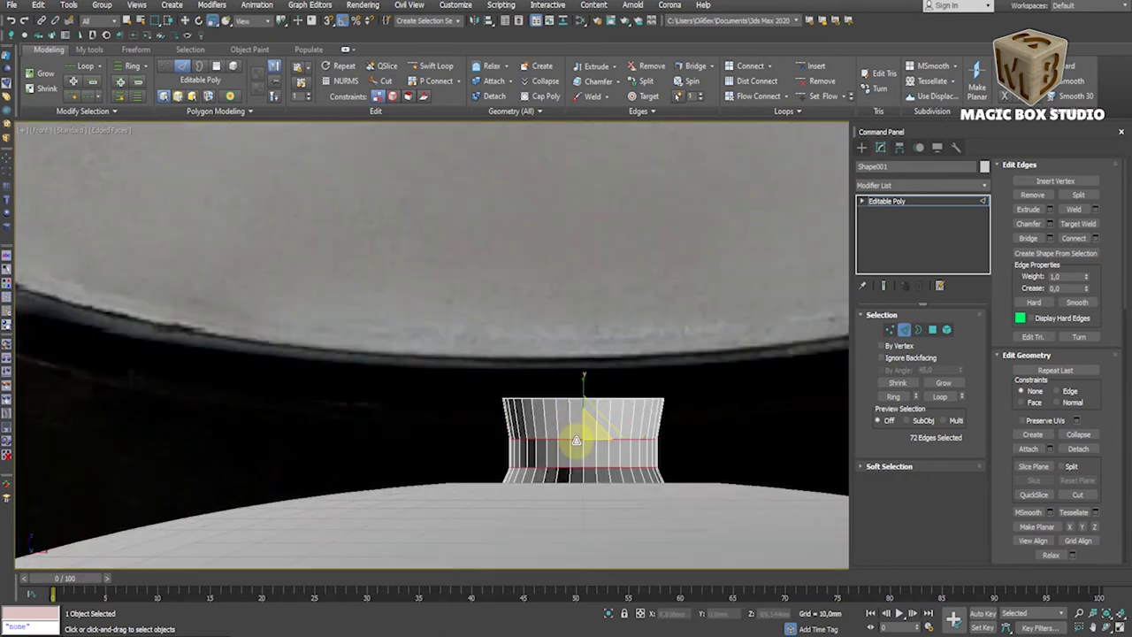
{"action": "left_click", "coordinate": [436, 65]}
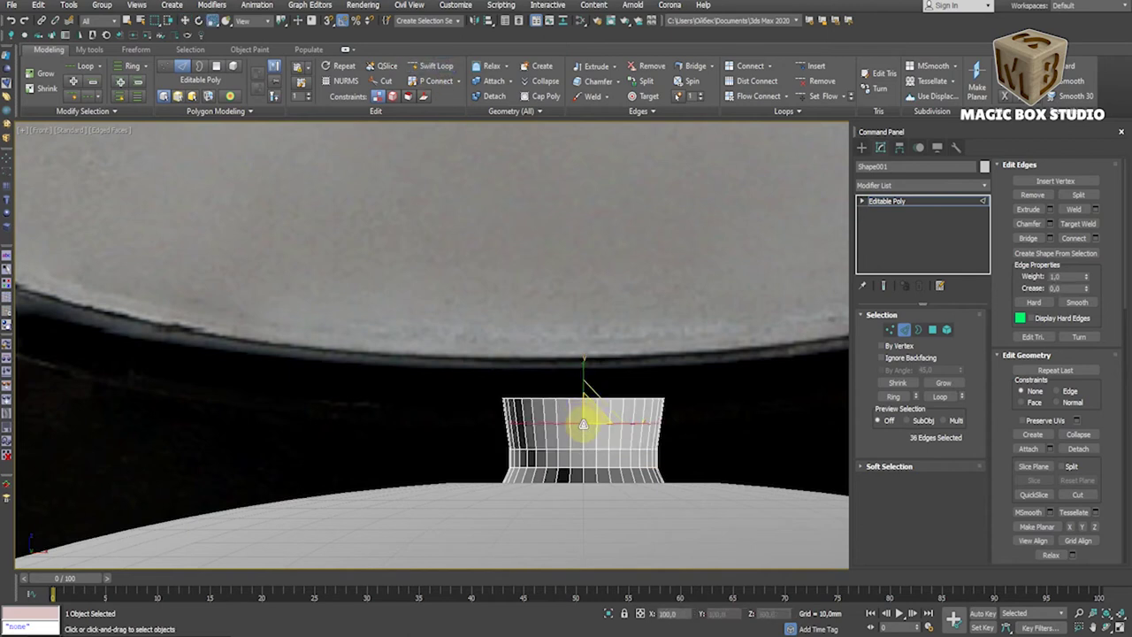
{"action": "left_click_drag", "start_coordinate": [583, 429], "coordinate": [583, 408]}
{"action": "key", "text": "r"}
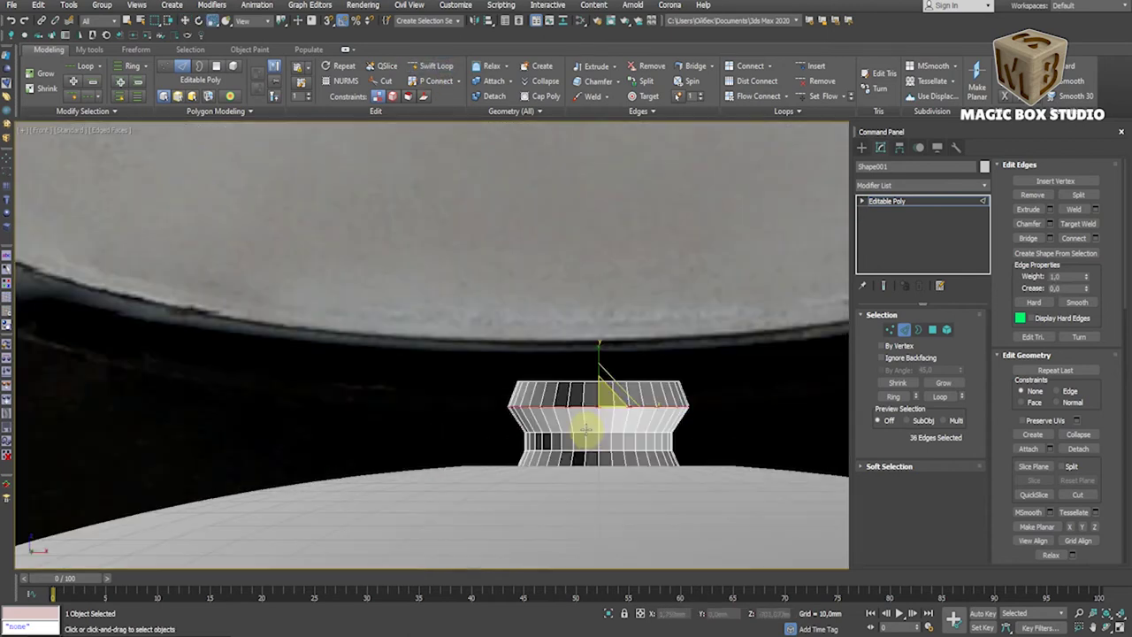
{"action": "key", "text": "w"}
{"action": "scroll", "coordinate": [598, 409], "scroll_direction": "up", "scroll_amount": 5}
{"action": "left_click", "coordinate": [590, 378]}
{"action": "left_click_drag", "start_coordinate": [610, 344], "coordinate": [605, 356]}
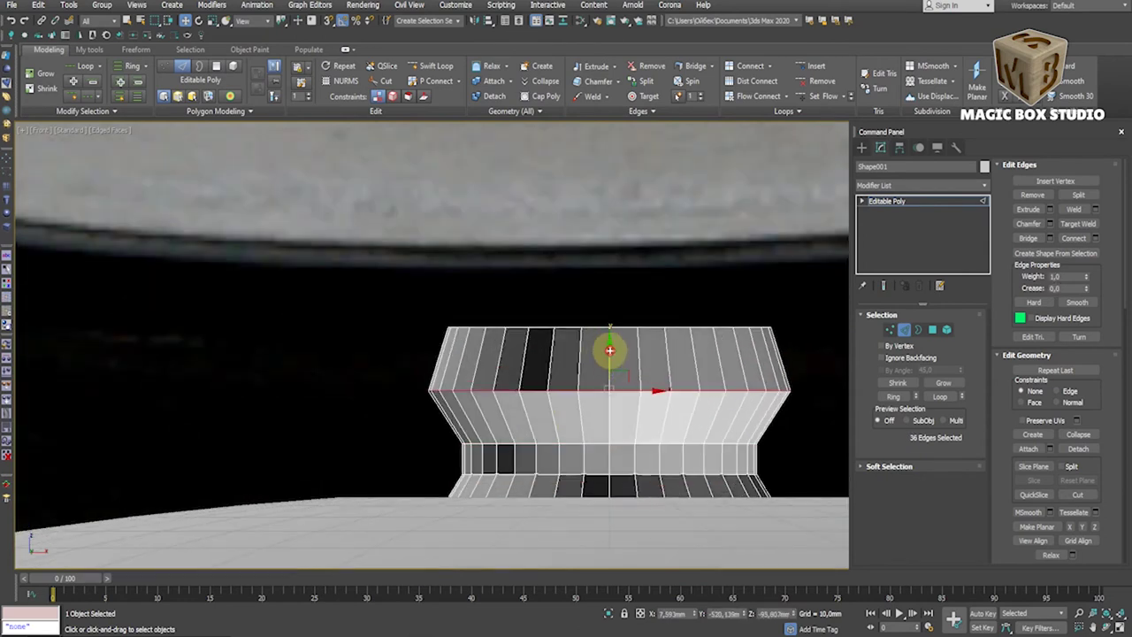
{"action": "left_click", "coordinate": [934, 331]}
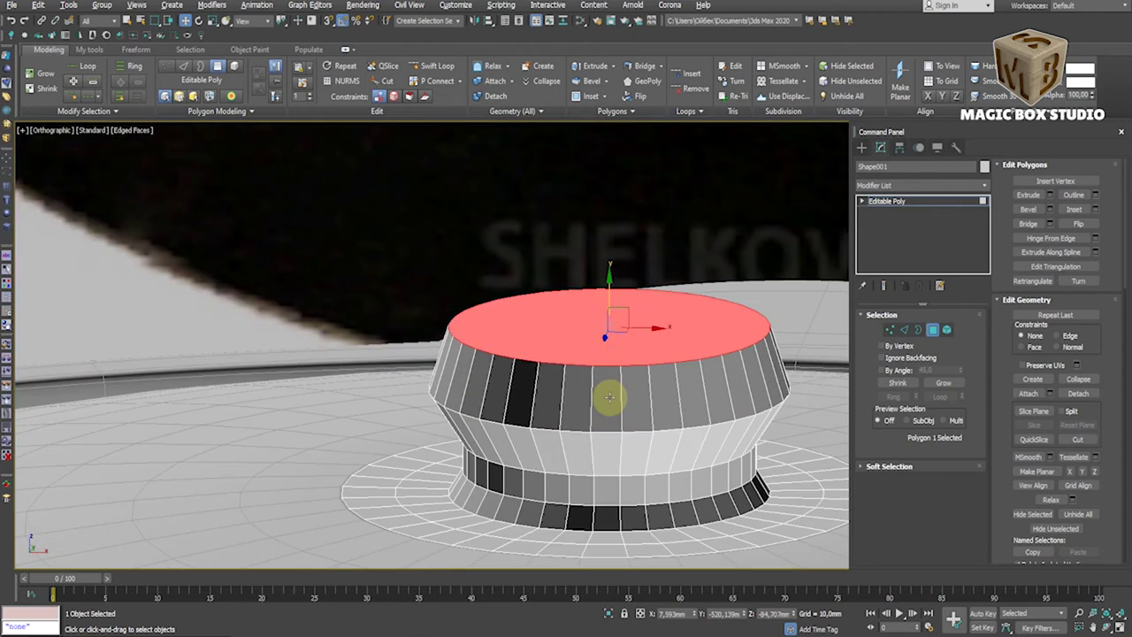
- Inset the knob's top face twice and turn on Soft Selection for vertices
{"action": "left_click", "coordinate": [1095, 209]}
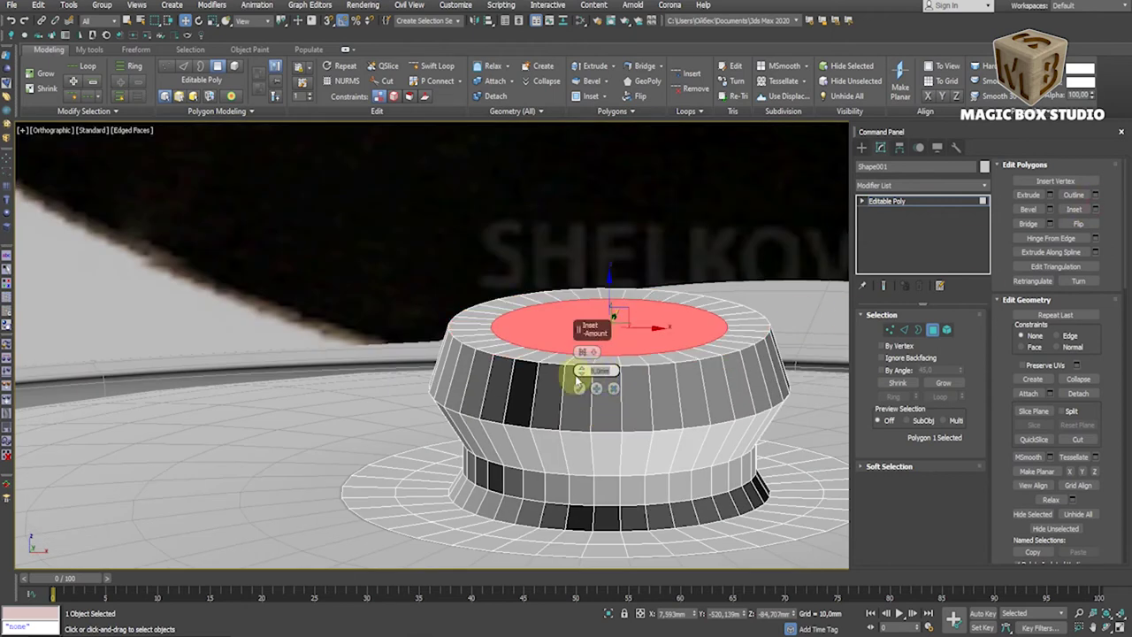
{"action": "left_click", "coordinate": [597, 389]}
{"action": "key", "text": "1"}
{"action": "left_click", "coordinate": [606, 325]}
{"action": "scroll", "coordinate": [607, 326], "scroll_direction": "up", "scroll_amount": 5}
{"action": "scroll", "coordinate": [607, 325], "scroll_direction": "up", "scroll_amount": 3}
{"action": "left_click", "coordinate": [889, 466]}
{"action": "left_click", "coordinate": [1048, 182]}
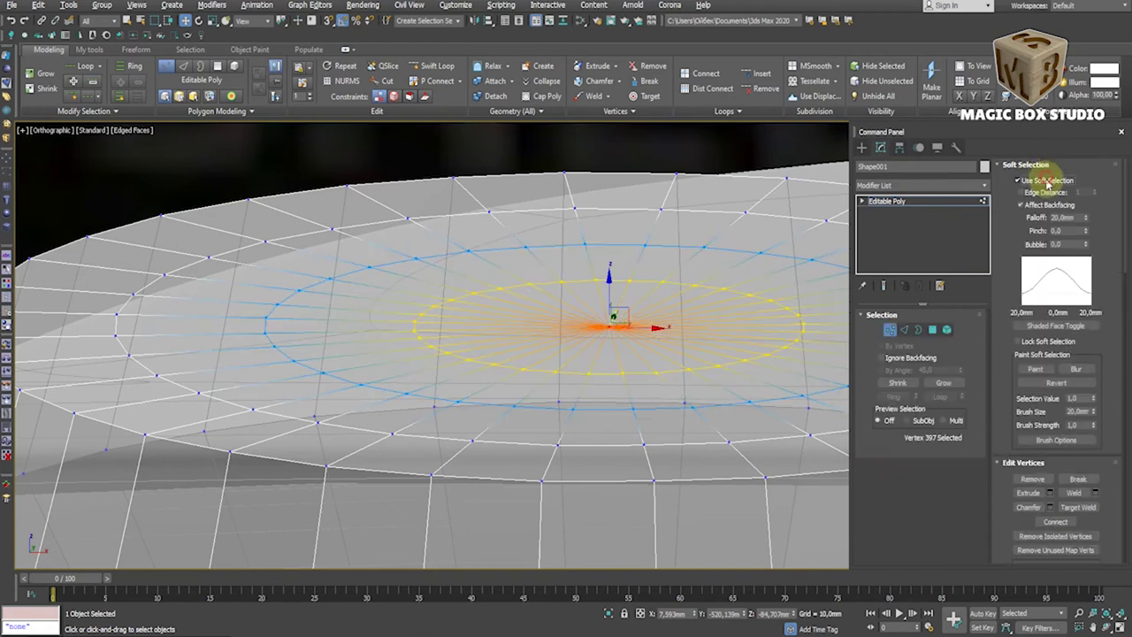
- Widen the soft selection falloff and raise the knob's middle edge loop
{"action": "key", "text": "f"}
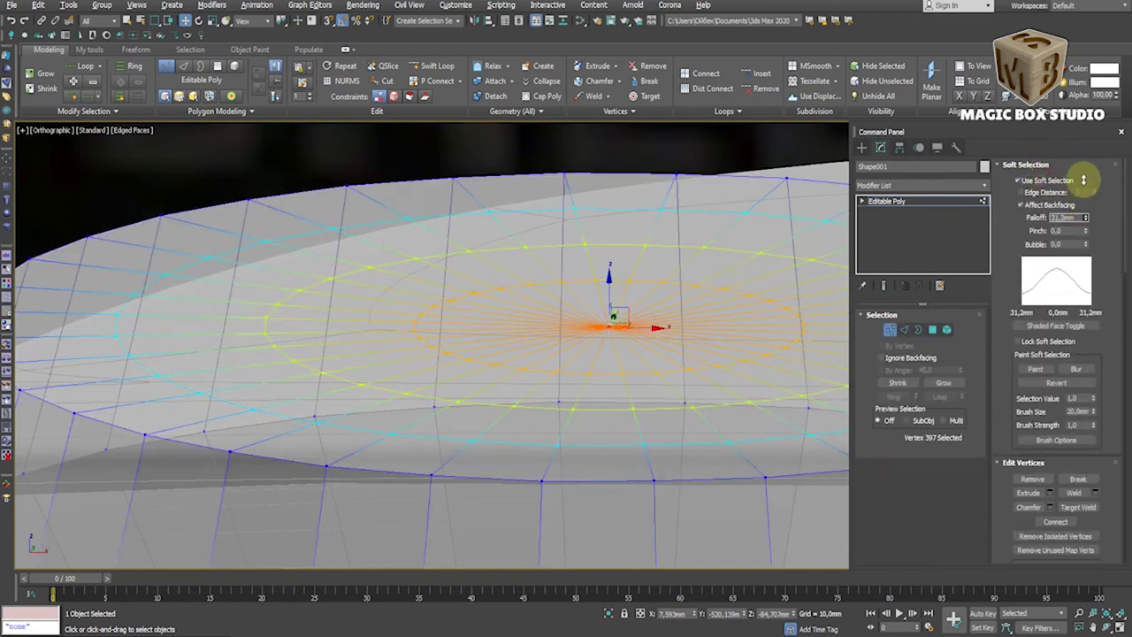
{"action": "mouse_move", "coordinate": [1086, 218]}
{"action": "left_mouse_down"}
{"action": "mouse_move", "coordinate": [1073, 209]}
{"action": "mouse_move", "coordinate": [1081, 202]}
{"action": "left_mouse_up"}
{"action": "left_click_drag", "start_coordinate": [1087, 245], "coordinate": [1085, 256]}
{"action": "scroll", "coordinate": [575, 212], "scroll_direction": "down", "scroll_amount": 3}
{"action": "scroll", "coordinate": [566, 316], "scroll_direction": "down", "scroll_amount": 5}
{"action": "scroll", "coordinate": [566, 316], "scroll_direction": "down", "scroll_amount": 1}
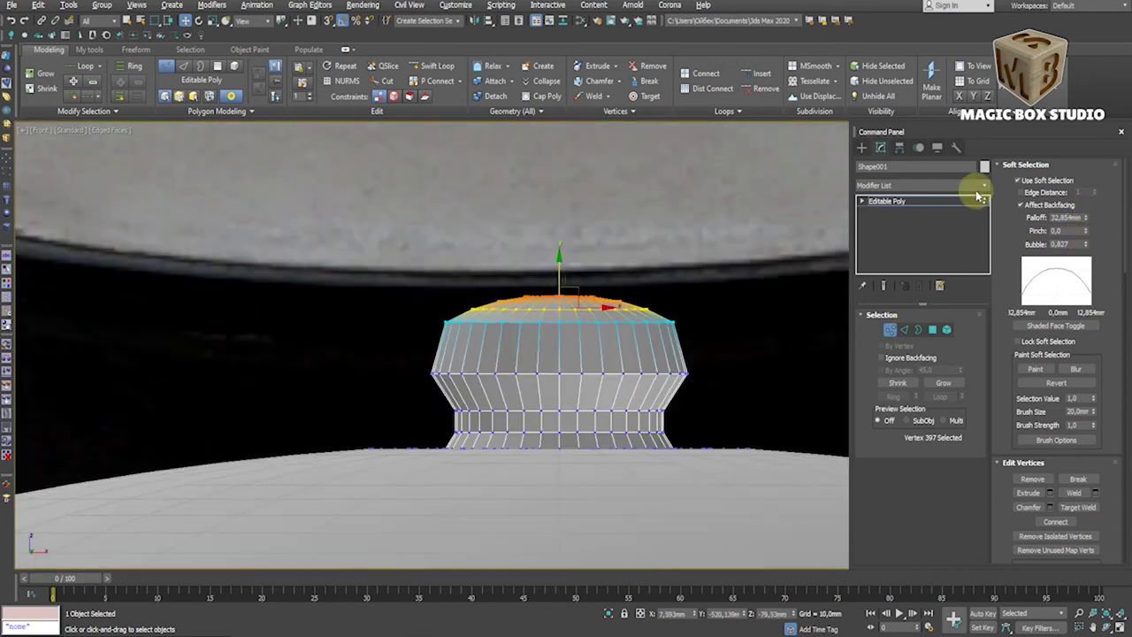
{"action": "key", "text": "2"}
{"action": "key", "text": "z"}
{"action": "left_click_drag", "start_coordinate": [578, 383], "coordinate": [576, 255]}
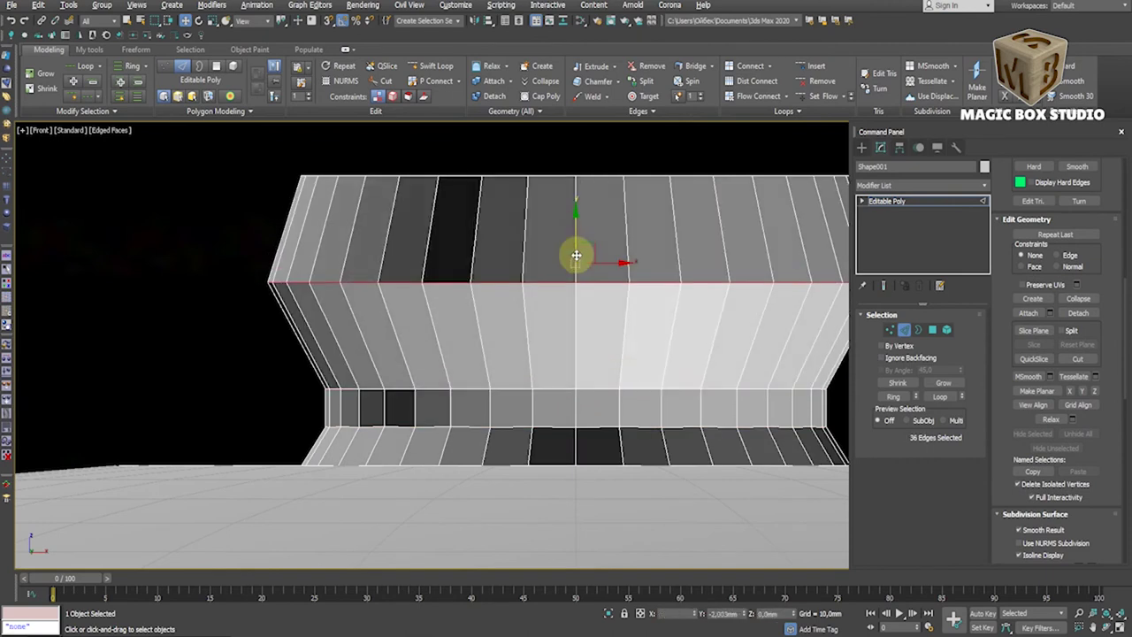
- Inset the knob's top cap down to a small centre polygon
{"action": "key", "text": "4"}
{"action": "middle_click_drag", "start_coordinate": [756, 326], "coordinate": [556, 392], "text": "alt"}
{"action": "mouse_move", "coordinate": [1061, 273]}
{"action": "left_mouse_down"}
{"action": "mouse_move", "coordinate": [1081, 309]}
{"action": "mouse_move", "coordinate": [1112, 157]}
{"action": "left_mouse_up"}
{"action": "left_click", "coordinate": [1075, 212]}
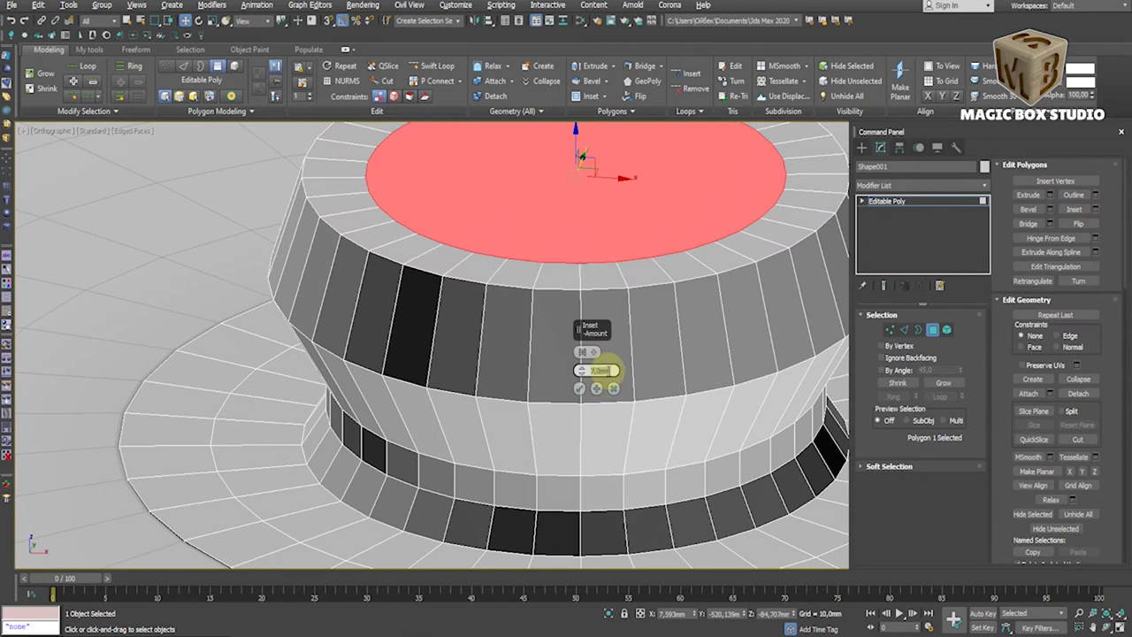
{"action": "left_click_drag", "start_coordinate": [606, 371], "coordinate": [607, 353]}
{"action": "left_click", "coordinate": [580, 388]}
- Soft-select the top cap's centre vertex with a wider falloff to dome the top
{"action": "left_click", "coordinate": [836, 314]}
{"action": "left_click", "coordinate": [890, 329]}
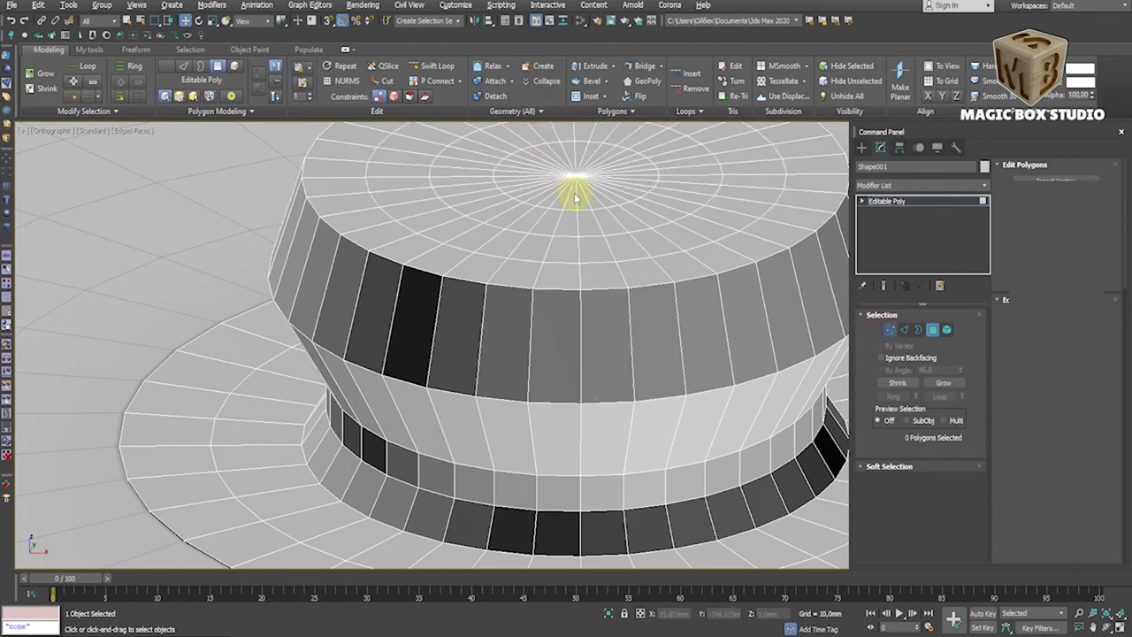
{"action": "left_click", "coordinate": [575, 175]}
{"action": "key", "text": "f"}
{"action": "scroll", "coordinate": [803, 362], "scroll_direction": "up", "scroll_amount": 3}
{"action": "scroll", "coordinate": [224, 347], "scroll_direction": "down", "scroll_amount": 3}
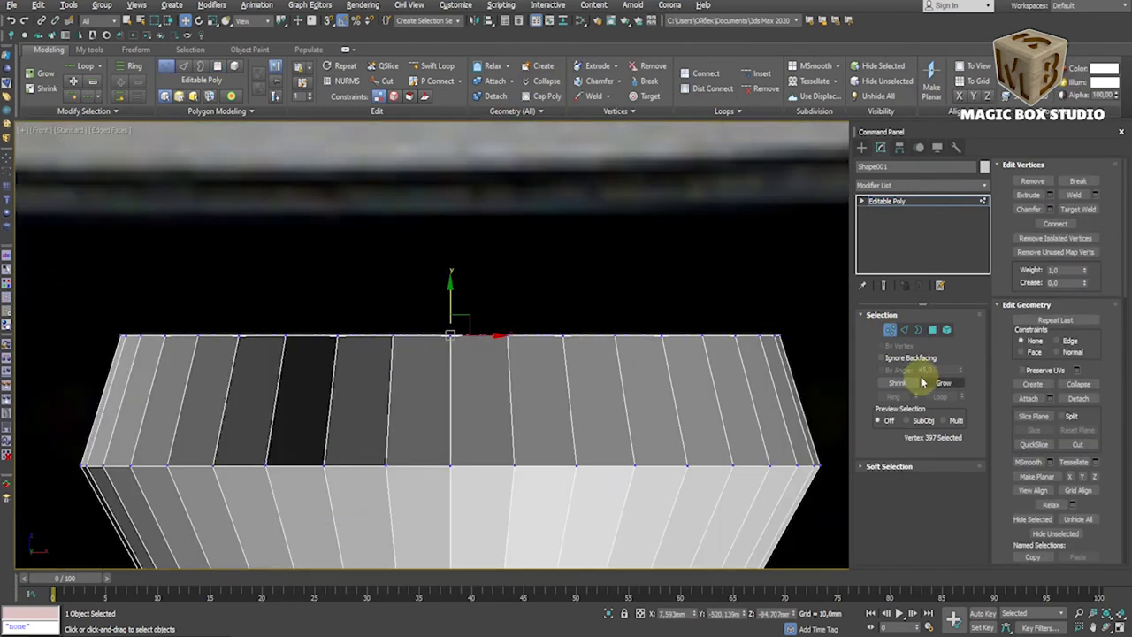
{"action": "left_click_drag", "start_coordinate": [1023, 164], "coordinate": [890, 475]}
{"action": "left_click", "coordinate": [889, 466]}
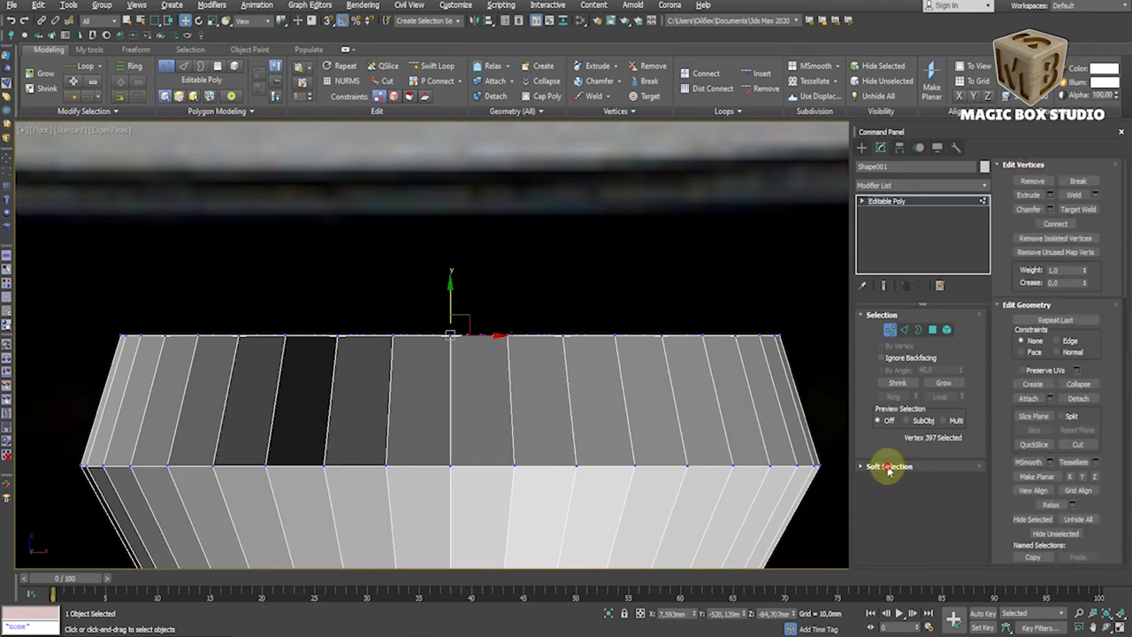
{"action": "left_click", "coordinate": [1040, 183]}
{"action": "left_click_drag", "start_coordinate": [1086, 221], "coordinate": [1086, 215]}
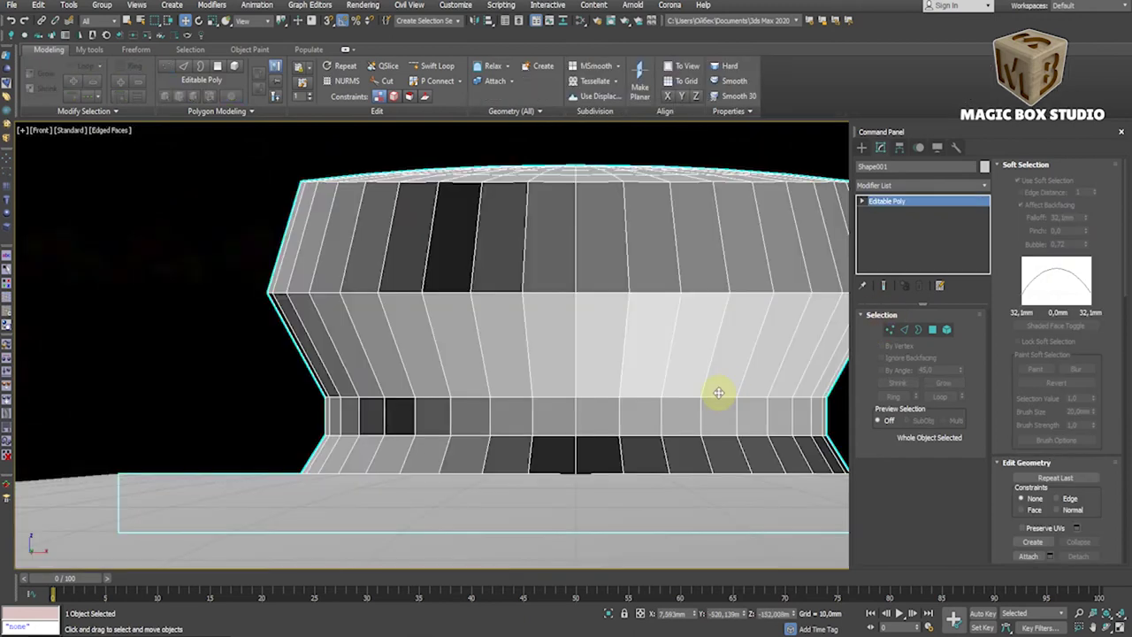
{"action": "left_click", "coordinate": [890, 329]}
{"action": "left_click", "coordinate": [1002, 164]}
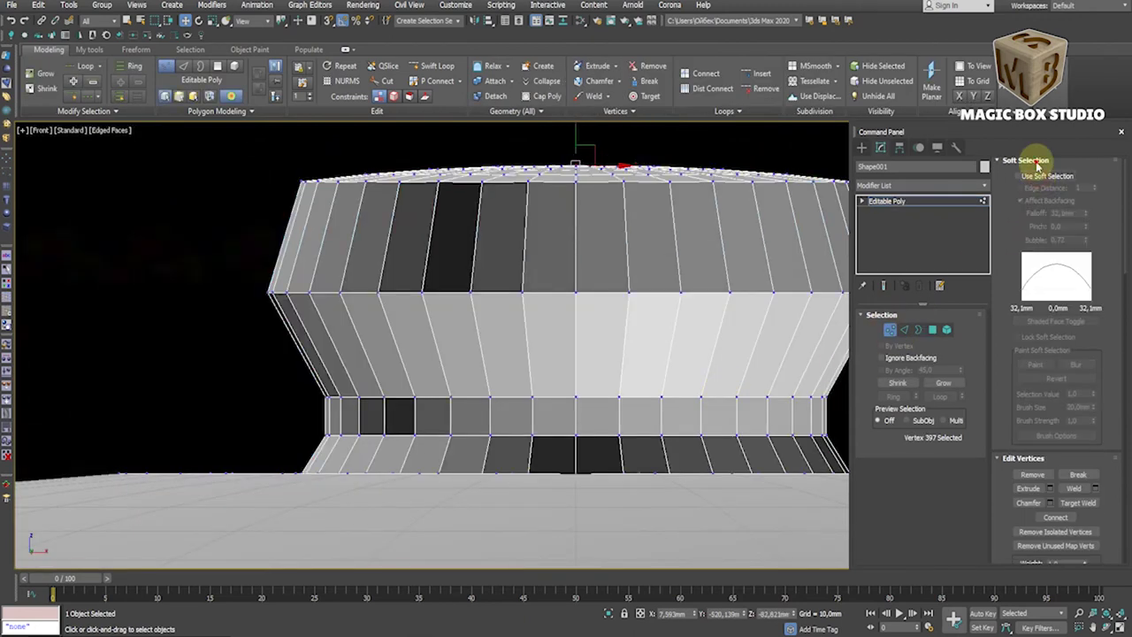
{"action": "left_click", "coordinate": [889, 329]}
- Enable NURMS smoothing at 3 iterations and connect the base edge ring with support loops
{"action": "left_click", "coordinate": [1019, 484]}
{"action": "left_click", "coordinate": [1095, 527]}
{"action": "left_click", "coordinate": [1095, 527]}
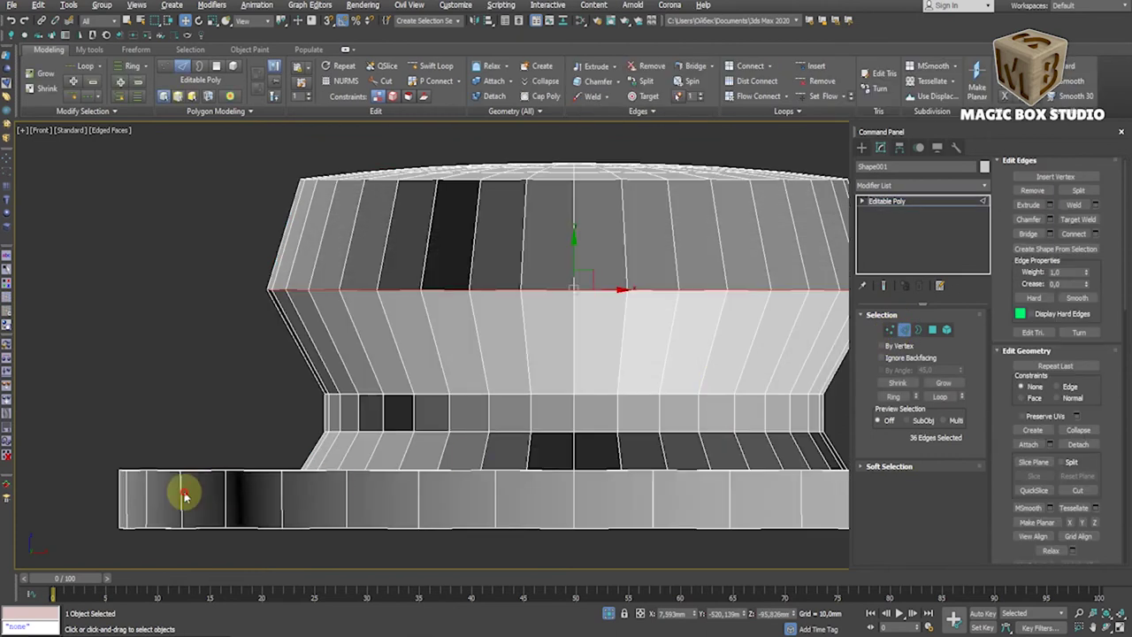
{"action": "left_click", "coordinate": [492, 492]}
{"action": "left_click", "coordinate": [894, 396]}
{"action": "left_click", "coordinate": [1073, 234]}
{"action": "left_click", "coordinate": [579, 406]}
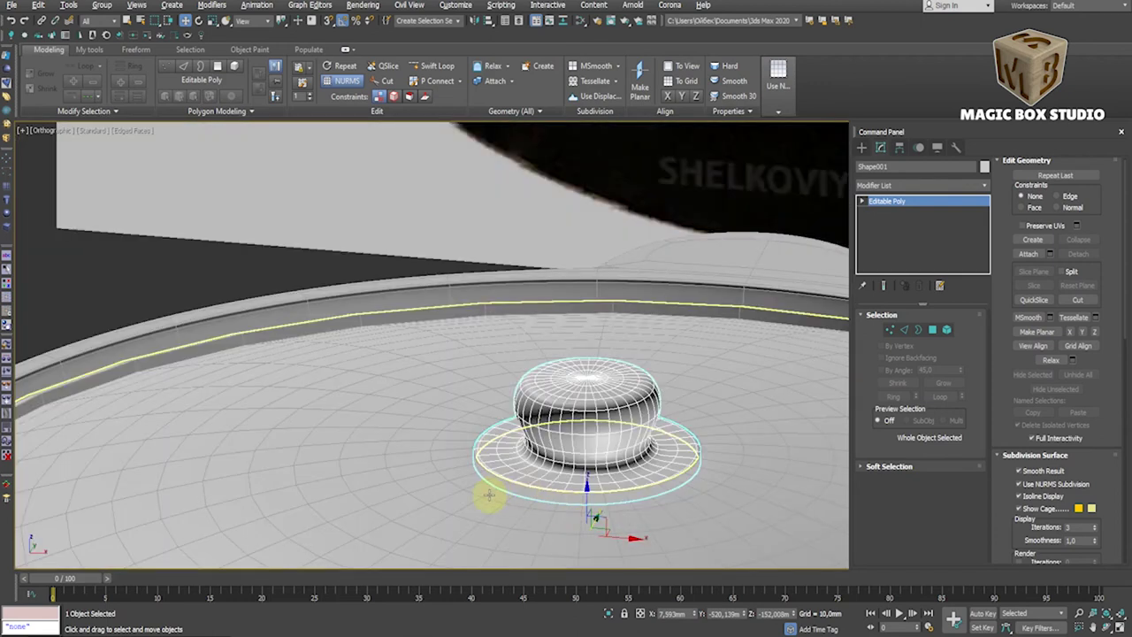
{"action": "left_click", "coordinate": [488, 495]}
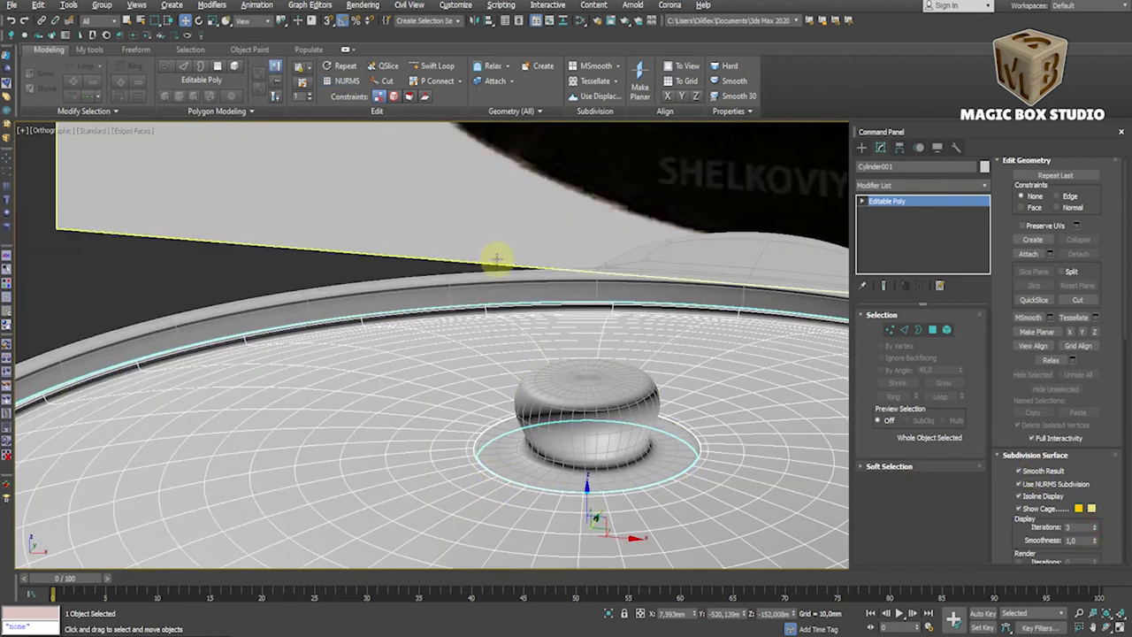
{"action": "middle_click_drag", "start_coordinate": [502, 318], "coordinate": [619, 311], "text": "alt"}
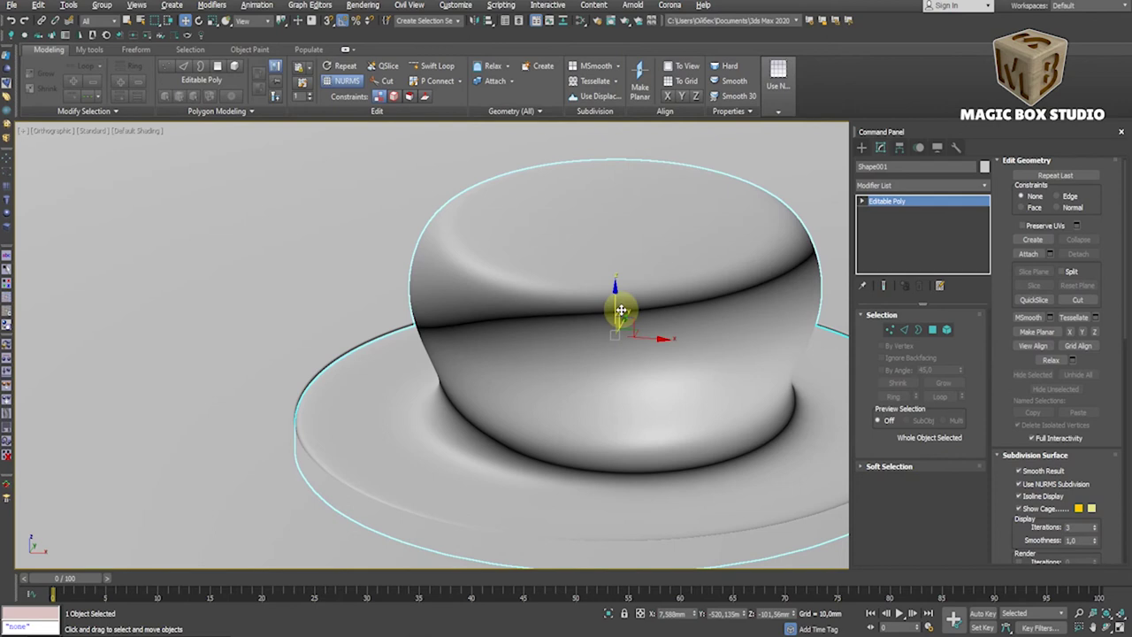
{"action": "scroll", "coordinate": [542, 352], "scroll_direction": "down", "scroll_amount": 5}
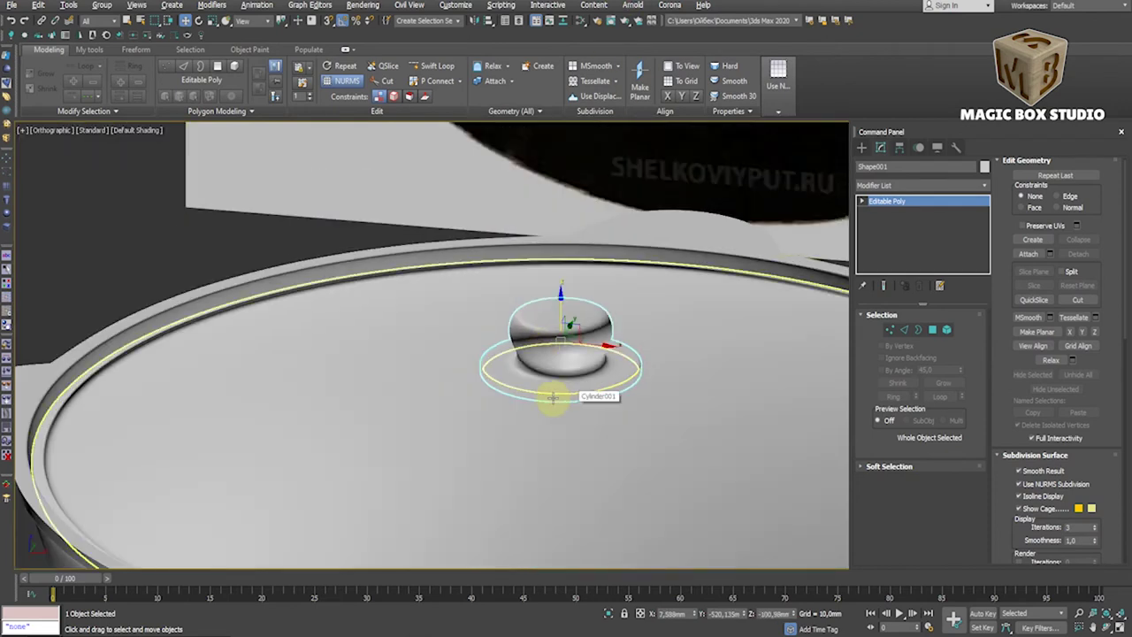
{"action": "scroll", "coordinate": [551, 392], "scroll_direction": "up", "scroll_amount": 5}
{"action": "key", "text": "F4"}
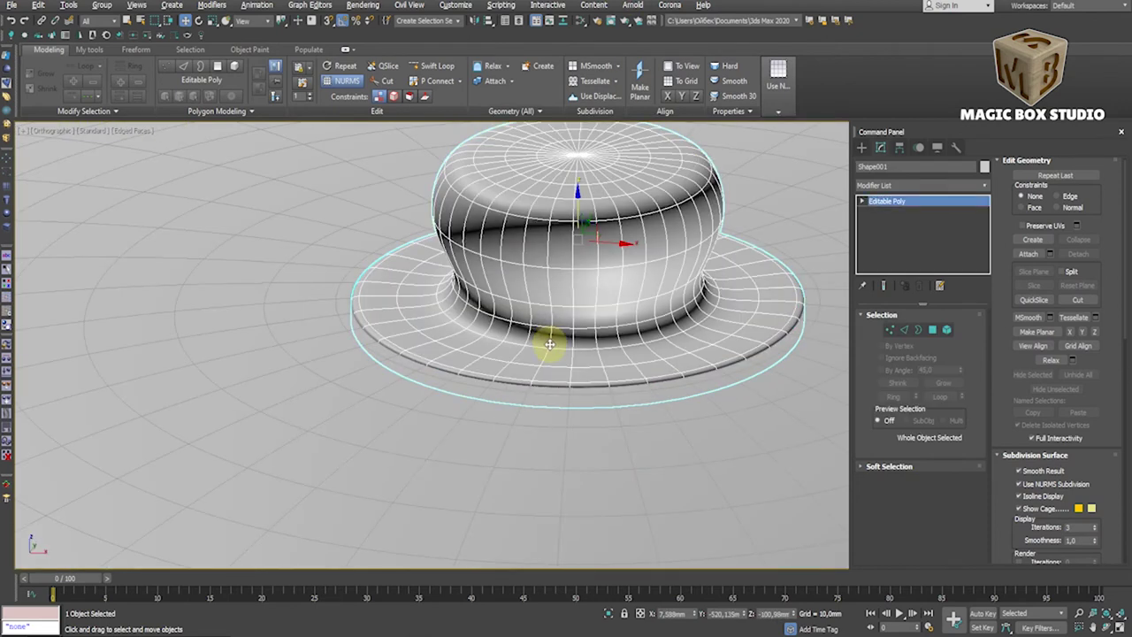
{"action": "scroll", "coordinate": [549, 340], "scroll_direction": "down", "scroll_amount": 5}
{"action": "scroll", "coordinate": [557, 346], "scroll_direction": "down", "scroll_amount": 3}
{"action": "middle_click_drag", "start_coordinate": [566, 346], "coordinate": [539, 394], "text": "alt"}
{"action": "left_click", "coordinate": [573, 353]}
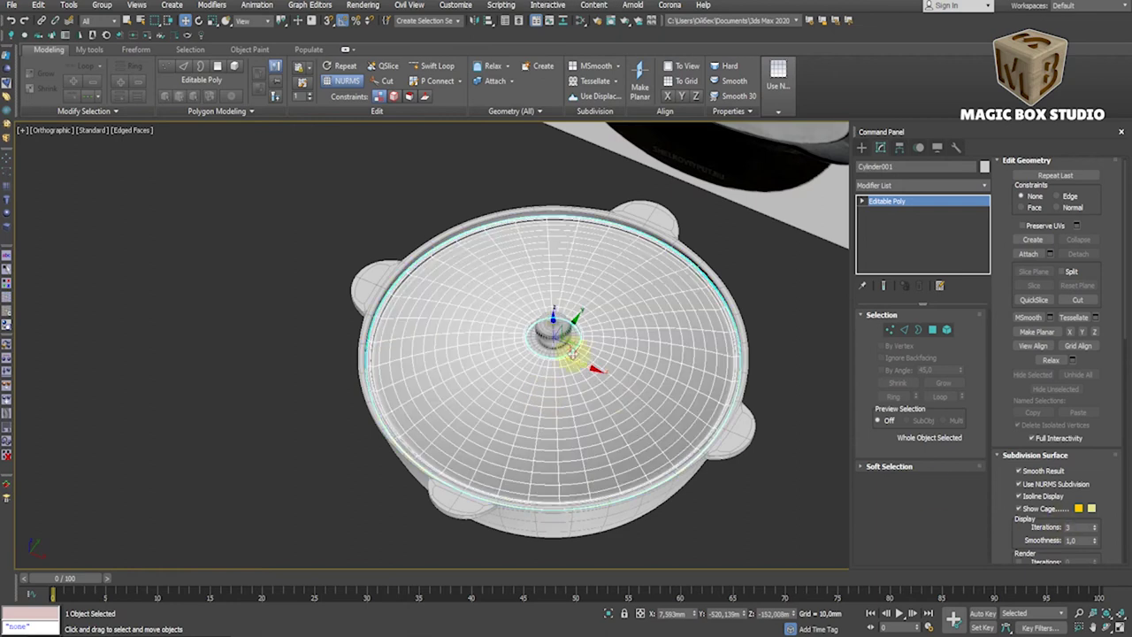
{"action": "scroll", "coordinate": [531, 398], "scroll_direction": "up", "scroll_amount": 3}
{"action": "scroll", "coordinate": [460, 359], "scroll_direction": "up", "scroll_amount": 3}
{"action": "key", "text": "f"}
{"action": "key", "text": "F4"}
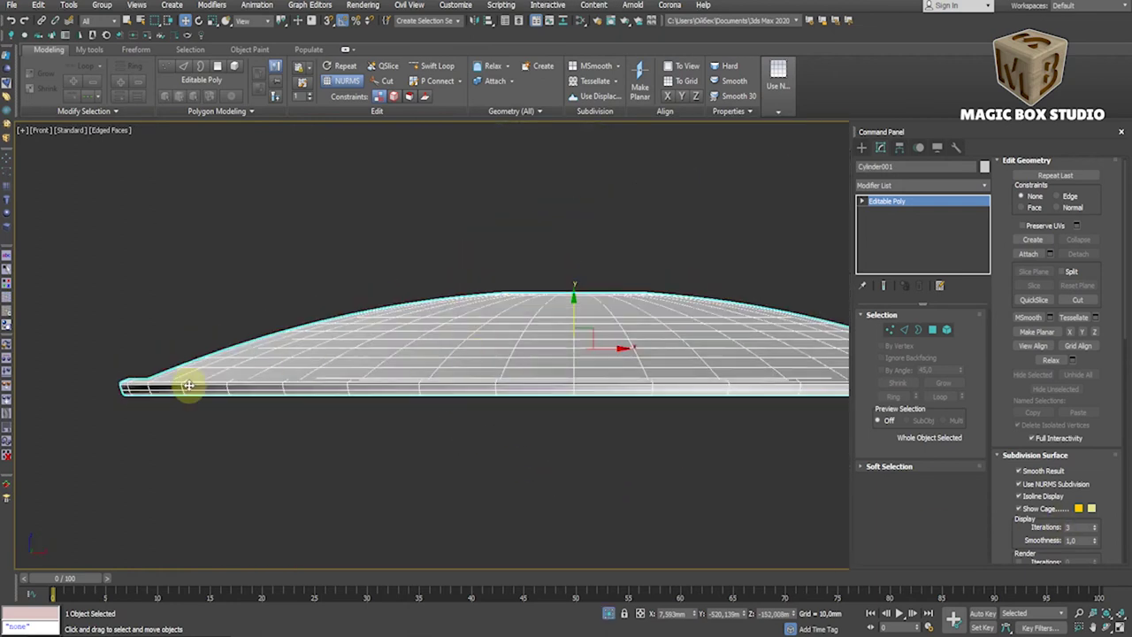
{"action": "key", "text": "t"}
{"action": "scroll", "coordinate": [632, 417], "scroll_direction": "down", "scroll_amount": 3}
{"action": "scroll", "coordinate": [599, 341], "scroll_direction": "up", "scroll_amount": 5}
{"action": "scroll", "coordinate": [607, 362], "scroll_direction": "down", "scroll_amount": 4}
{"action": "mouse_move", "coordinate": [607, 363]}
{"action": "middle_mouse_down", "text": "alt"}
{"action": "mouse_move", "coordinate": [606, 328]}
{"action": "mouse_move", "coordinate": [677, 283]}
{"action": "mouse_move", "coordinate": [619, 366]}
{"action": "middle_mouse_up", "text": "alt"}
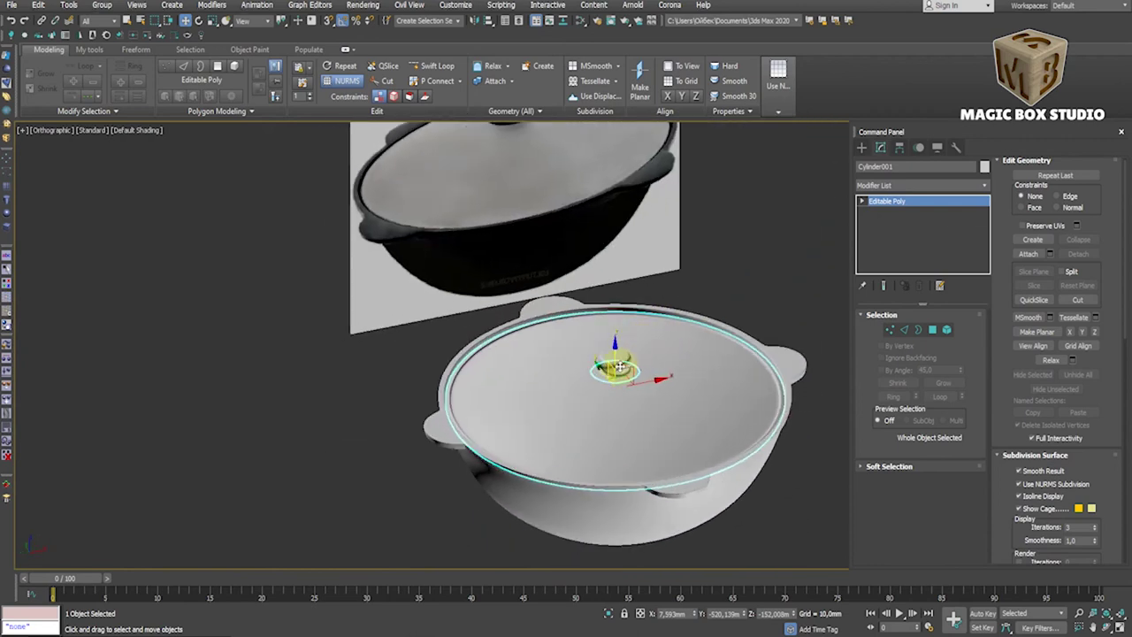
{"action": "left_click_drag", "start_coordinate": [825, 545], "coordinate": [825, 546]}
{"action": "key", "text": "alt+q"}
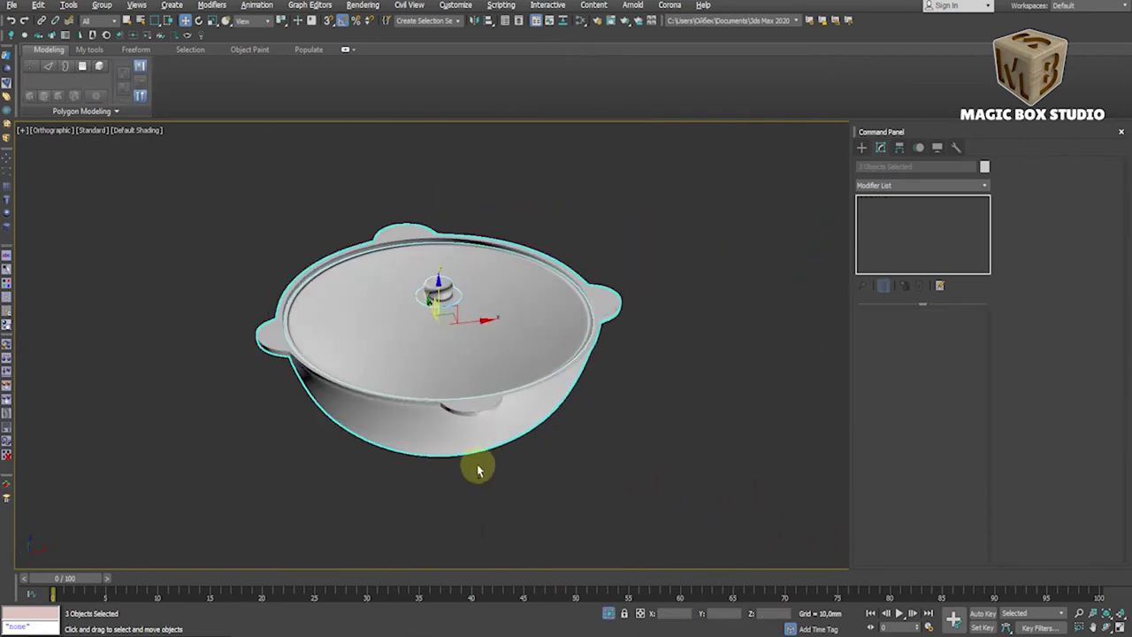
{"action": "scroll", "coordinate": [434, 469], "scroll_direction": "down", "scroll_amount": 3}
{"action": "mouse_move", "coordinate": [410, 474]}
{"action": "middle_mouse_down", "text": "alt"}
{"action": "mouse_move", "coordinate": [274, 463]}
{"action": "mouse_move", "coordinate": [505, 457]}
{"action": "mouse_move", "coordinate": [465, 398]}
{"action": "middle_mouse_up", "text": "alt"}
{"action": "key", "text": "F4"}
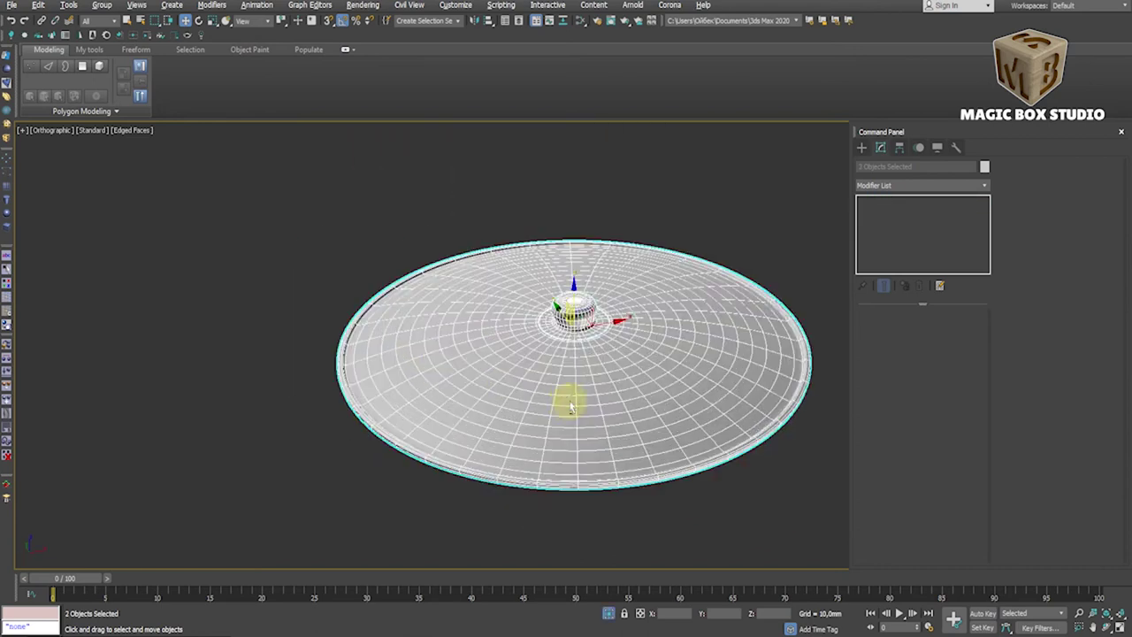
{"action": "mouse_move", "coordinate": [577, 456]}
{"action": "middle_mouse_down", "text": "alt"}
{"action": "mouse_move", "coordinate": [560, 460]}
{"action": "mouse_move", "coordinate": [559, 444]}
{"action": "mouse_move", "coordinate": [607, 285]}
{"action": "middle_mouse_up", "text": "alt"}
{"action": "scroll", "coordinate": [598, 412], "scroll_direction": "up", "scroll_amount": 5}
{"action": "middle_click_drag", "start_coordinate": [606, 404], "coordinate": [623, 398], "text": "alt"}
{"action": "left_click", "coordinate": [904, 329]}
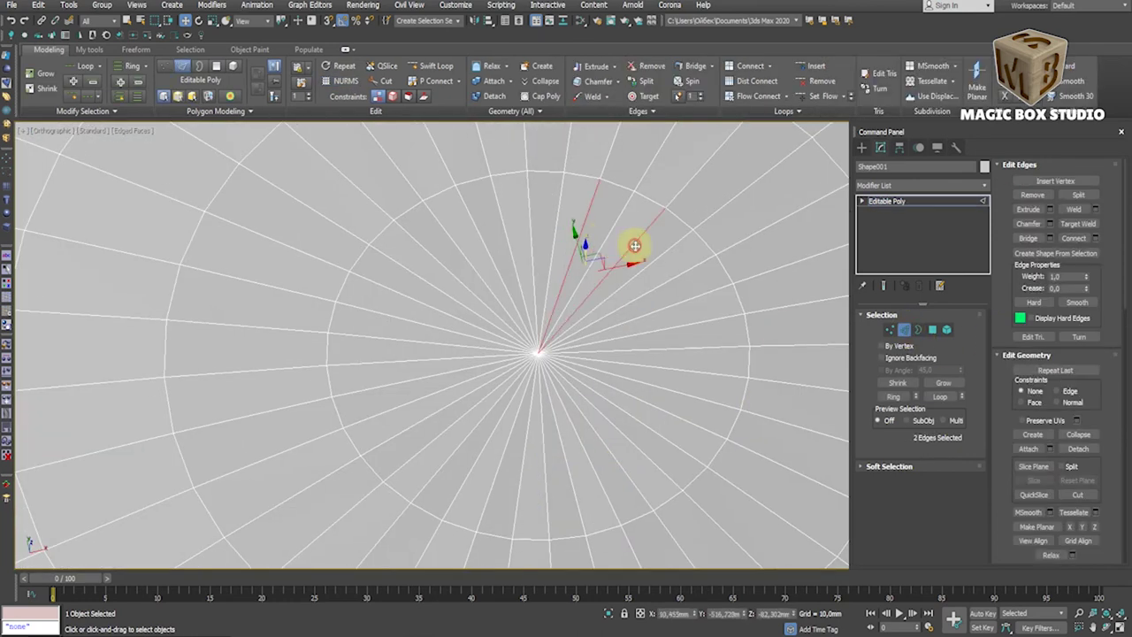
{"action": "left_click", "coordinate": [655, 290], "text": "ctrl"}
{"action": "left_click", "coordinate": [678, 324], "text": "ctrl"}
{"action": "left_click", "coordinate": [682, 369], "text": "ctrl"}
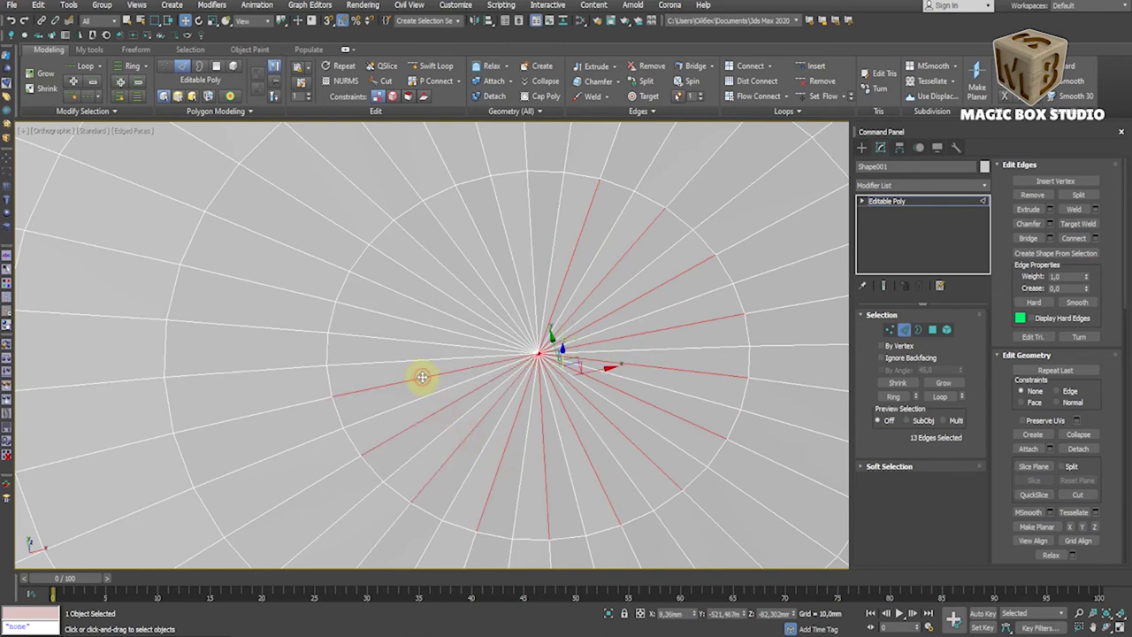
{"action": "left_click", "coordinate": [526, 195]}
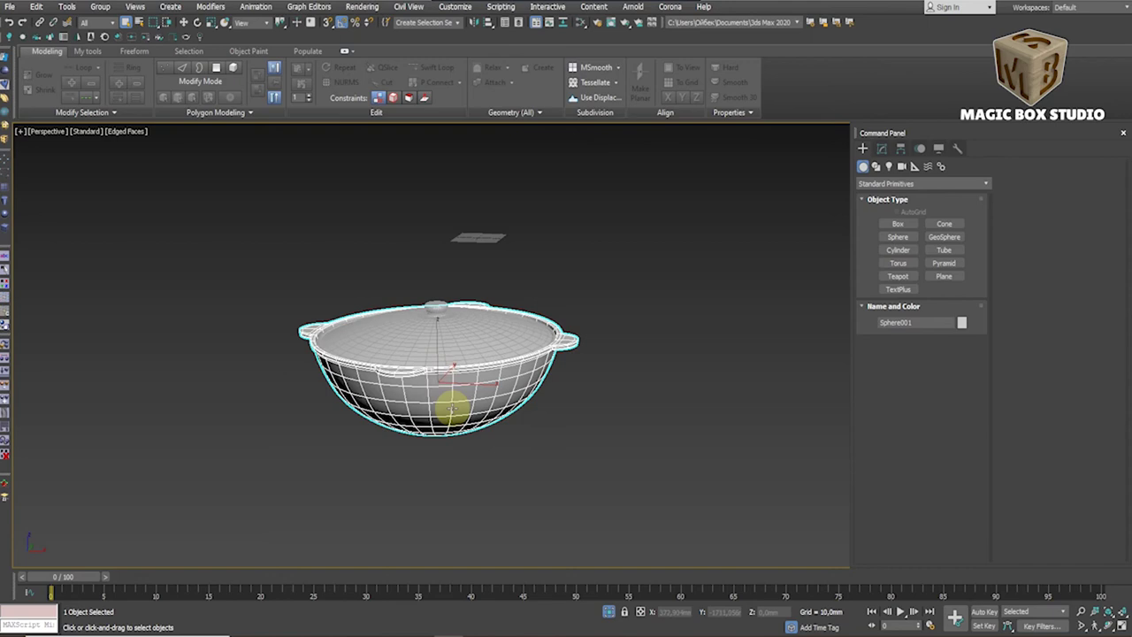
- Select the pot body's two rim edge loops in Edge mode
{"action": "key", "text": "w"}
{"action": "scroll", "coordinate": [451, 407], "scroll_direction": "up", "scroll_amount": 5}
{"action": "mouse_move", "coordinate": [450, 399]}
{"action": "middle_mouse_down", "text": "alt"}
{"action": "mouse_move", "coordinate": [468, 380]}
{"action": "mouse_move", "coordinate": [329, 283]}
{"action": "mouse_move", "coordinate": [289, 294]}
{"action": "middle_mouse_up", "text": "alt"}
{"action": "left_click", "coordinate": [882, 148]}
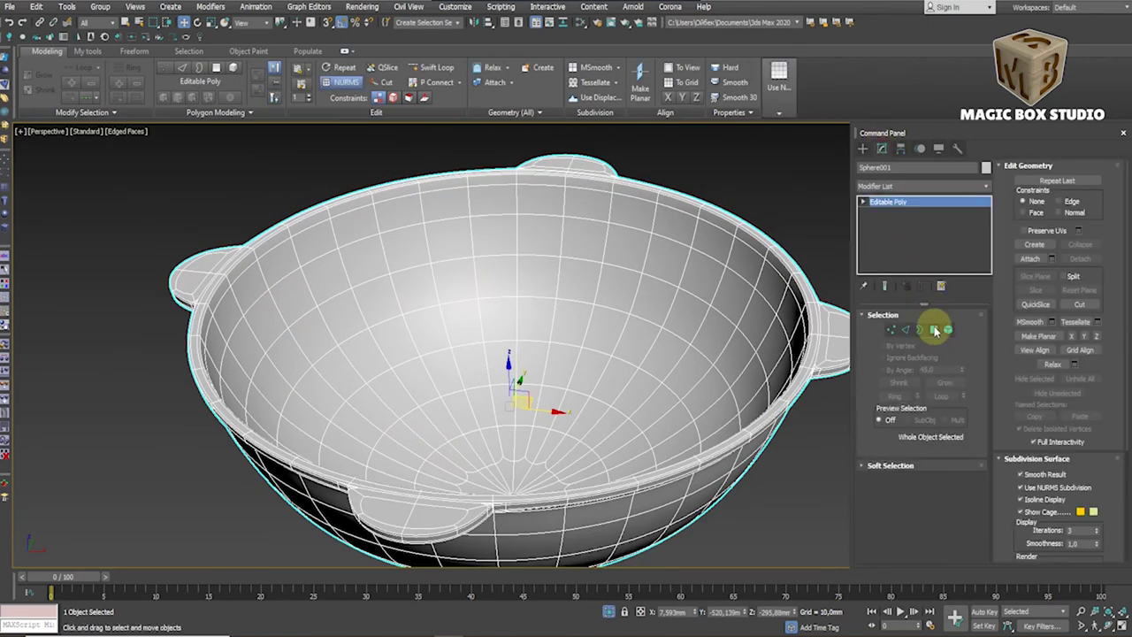
{"action": "key", "text": "2"}
{"action": "scroll", "coordinate": [242, 270], "scroll_direction": "up", "scroll_amount": 3}
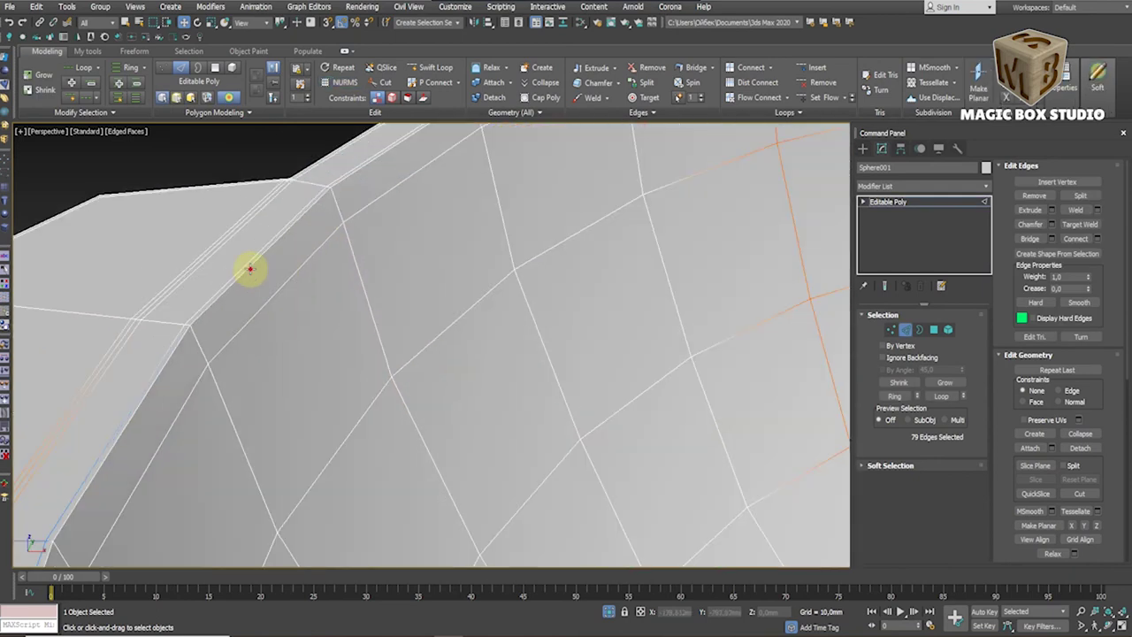
{"action": "double_click", "coordinate": [251, 269]}
{"action": "double_click", "coordinate": [237, 316], "text": "ctrl"}
- Swift Loop a new rim loop and scale it slightly outward via the type-in
{"action": "key", "text": "shift+alt+w"}
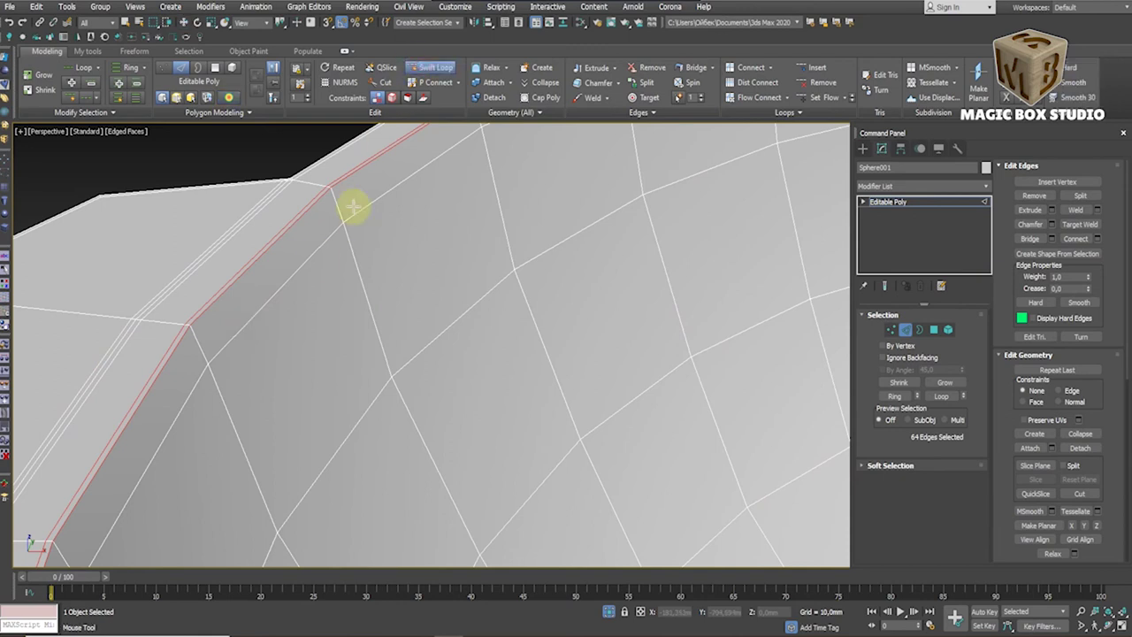
{"action": "scroll", "coordinate": [357, 289], "scroll_direction": "down", "scroll_amount": 2}
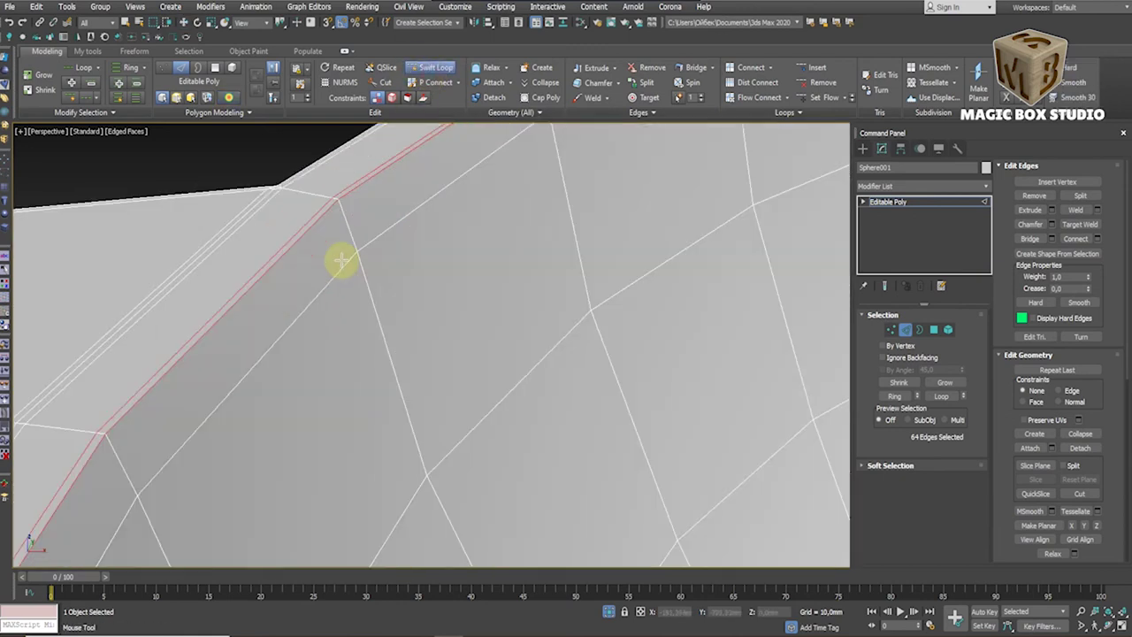
{"action": "scroll", "coordinate": [364, 289], "scroll_direction": "down", "scroll_amount": 1}
{"action": "left_click", "coordinate": [358, 276]}
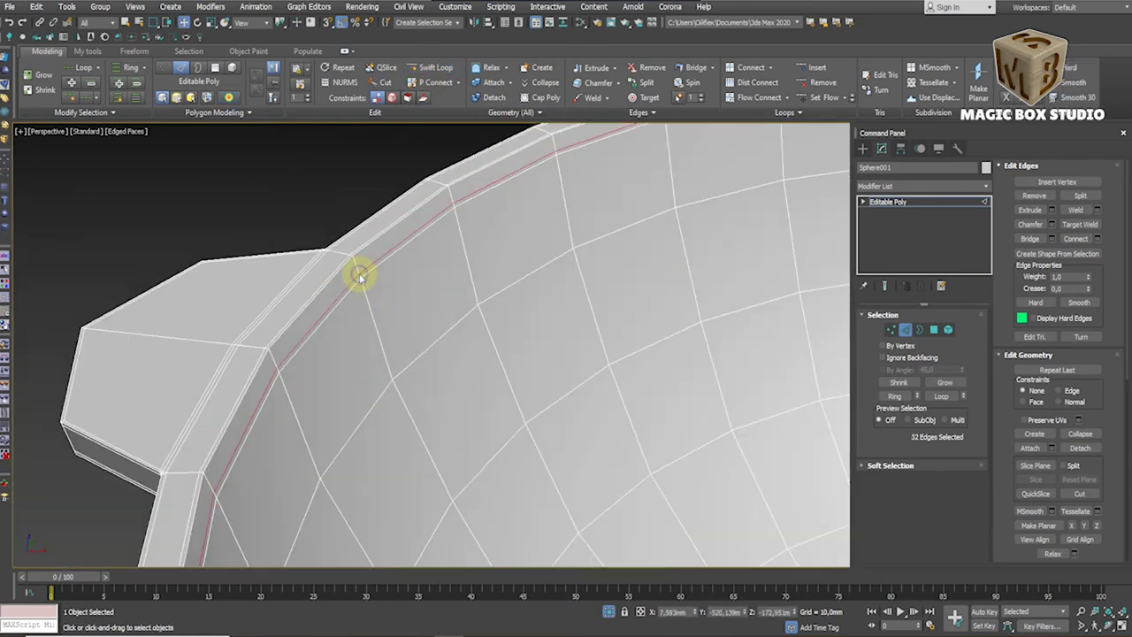
{"action": "right_click", "coordinate": [212, 25]}
{"action": "left_click_drag", "start_coordinate": [274, 178], "coordinate": [277, 177]}
{"action": "scroll", "coordinate": [424, 353], "scroll_direction": "down", "scroll_amount": 2}
{"action": "left_click", "coordinate": [280, 148]}
- Turn on NURMS smoothing and view the rounded rim from low down
{"action": "key", "text": "2"}
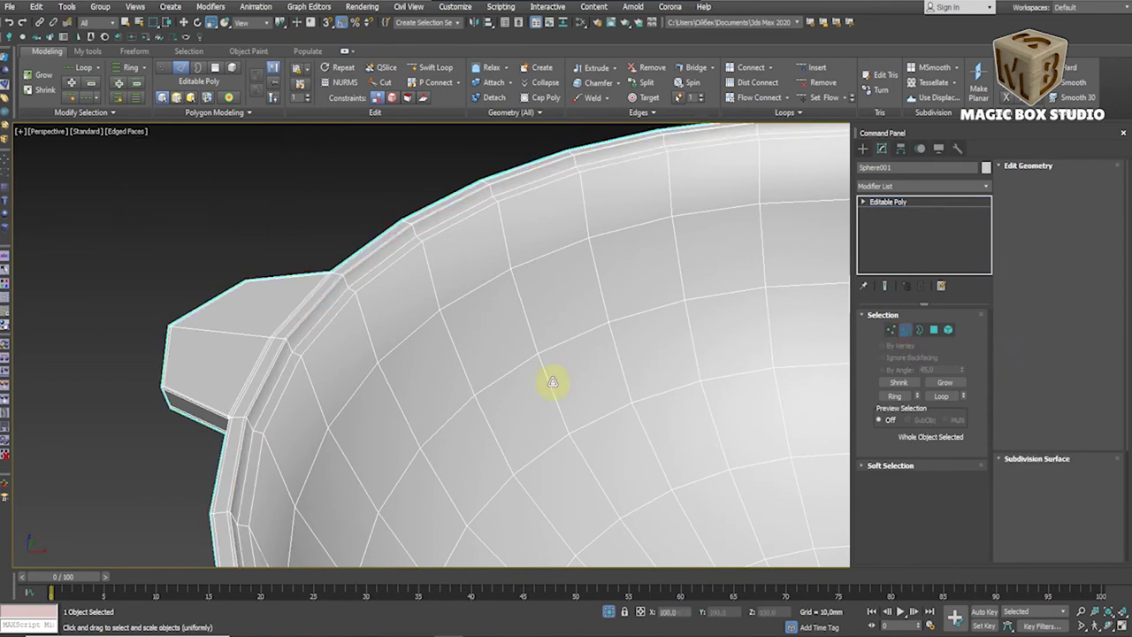
{"action": "key", "text": "ctrl+BackSpace"}
{"action": "scroll", "coordinate": [374, 298], "scroll_direction": "up", "scroll_amount": 2}
{"action": "middle_click_drag", "start_coordinate": [374, 298], "coordinate": [426, 270], "text": "alt"}
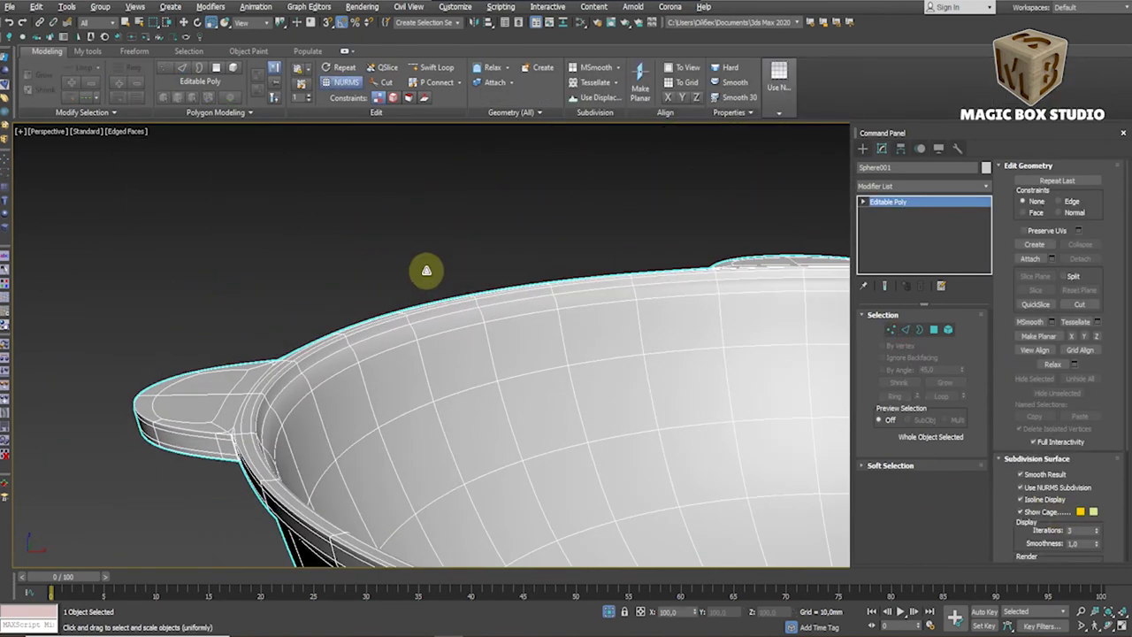
- Turn smoothing off and show edged faces to inspect the rim cage
{"action": "key", "text": "t"}
{"action": "scroll", "coordinate": [424, 309], "scroll_direction": "up", "scroll_amount": 5}
{"action": "key", "text": "F4"}
{"action": "mouse_move", "coordinate": [410, 329]}
{"action": "middle_mouse_down", "text": "alt"}
{"action": "mouse_move", "coordinate": [405, 277]}
{"action": "mouse_move", "coordinate": [278, 379]}
{"action": "mouse_move", "coordinate": [301, 354]}
{"action": "middle_mouse_up", "text": "alt"}
{"action": "key", "text": "F4"}
{"action": "key", "text": "ctrl+BackSpace"}
{"action": "scroll", "coordinate": [277, 362], "scroll_direction": "up", "scroll_amount": 3}
- Adjust the rim edges with a numeric Move type-in
{"action": "left_click", "coordinate": [905, 329]}
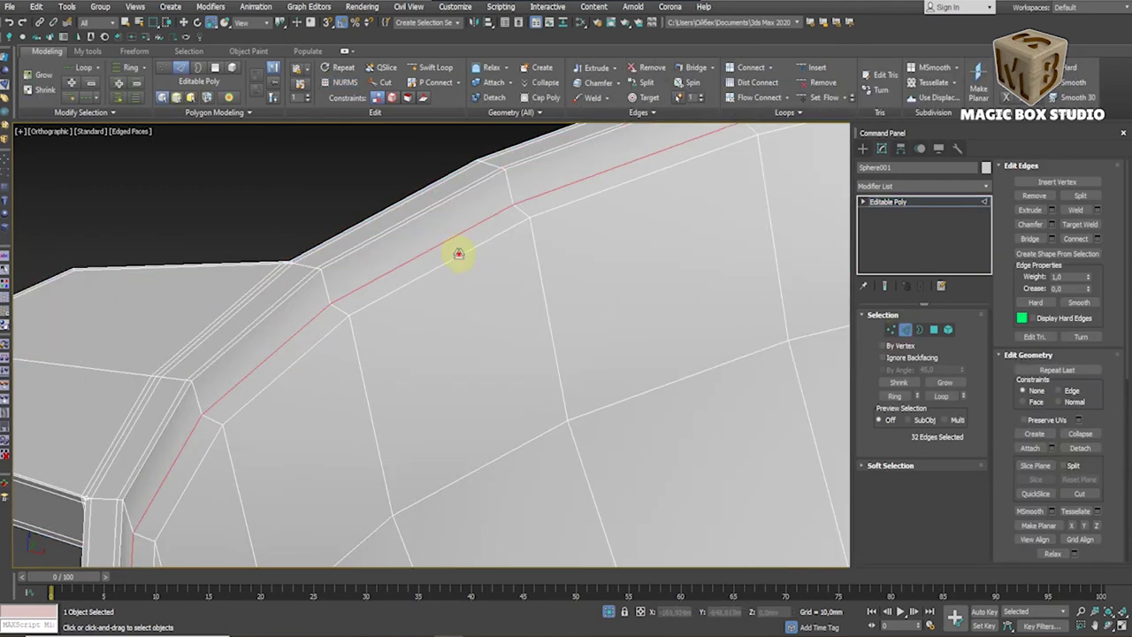
{"action": "middle_click_drag", "start_coordinate": [455, 253], "coordinate": [576, 355], "text": "alt"}
{"action": "scroll", "coordinate": [575, 356], "scroll_direction": "down", "scroll_amount": 5}
{"action": "scroll", "coordinate": [249, 304], "scroll_direction": "up", "scroll_amount": 5}
{"action": "right_click", "coordinate": [185, 24]}
{"action": "left_click", "coordinate": [283, 147]}
{"action": "left_click", "coordinate": [905, 329]}
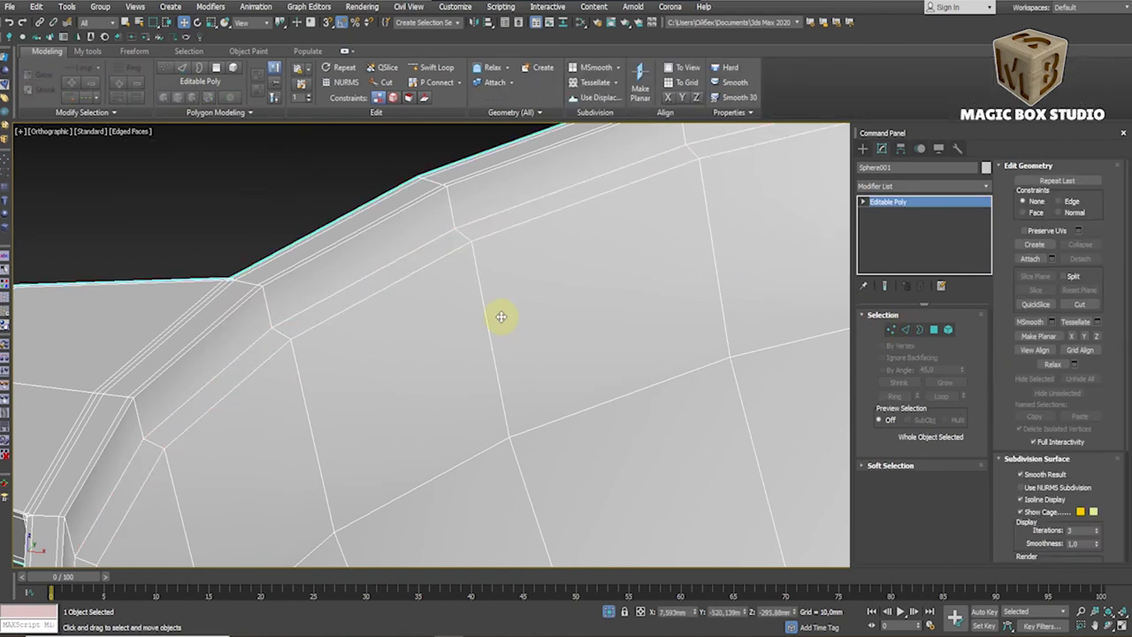
- Add a supporting Swift Loop along the bowl rim and turn smoothing back on
{"action": "scroll", "coordinate": [455, 316], "scroll_direction": "down", "scroll_amount": 5}
{"action": "scroll", "coordinate": [399, 309], "scroll_direction": "up", "scroll_amount": 4}
{"action": "scroll", "coordinate": [399, 308], "scroll_direction": "up", "scroll_amount": 2}
{"action": "left_click", "coordinate": [435, 68]}
{"action": "left_click", "coordinate": [294, 381]}
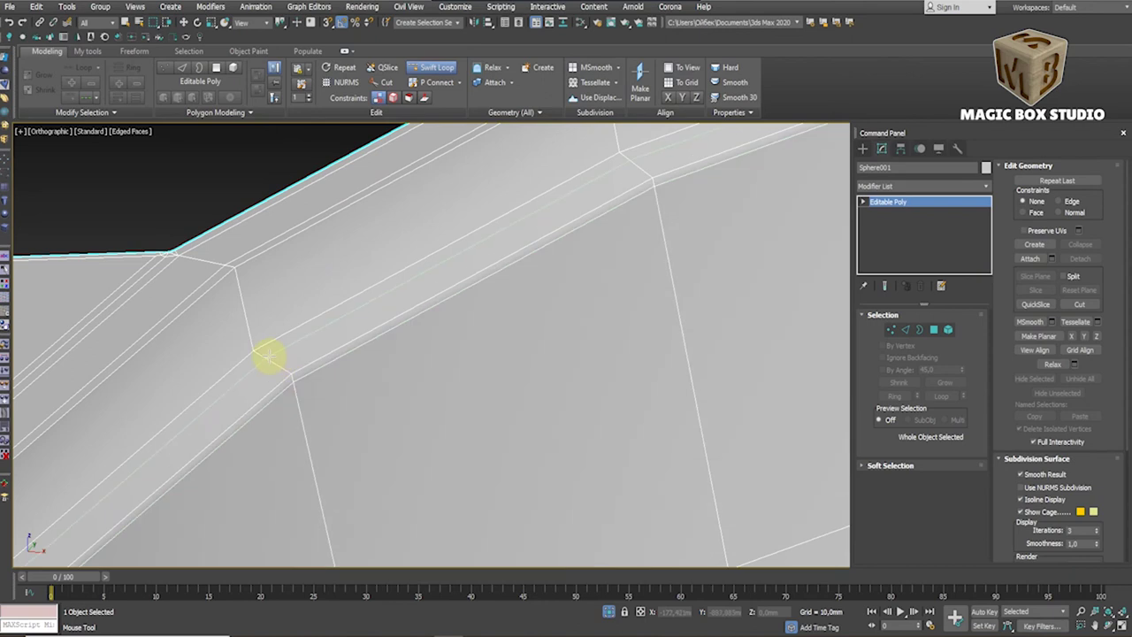
{"action": "key", "text": "w"}
{"action": "key", "text": "ctrl+BackSpace"}
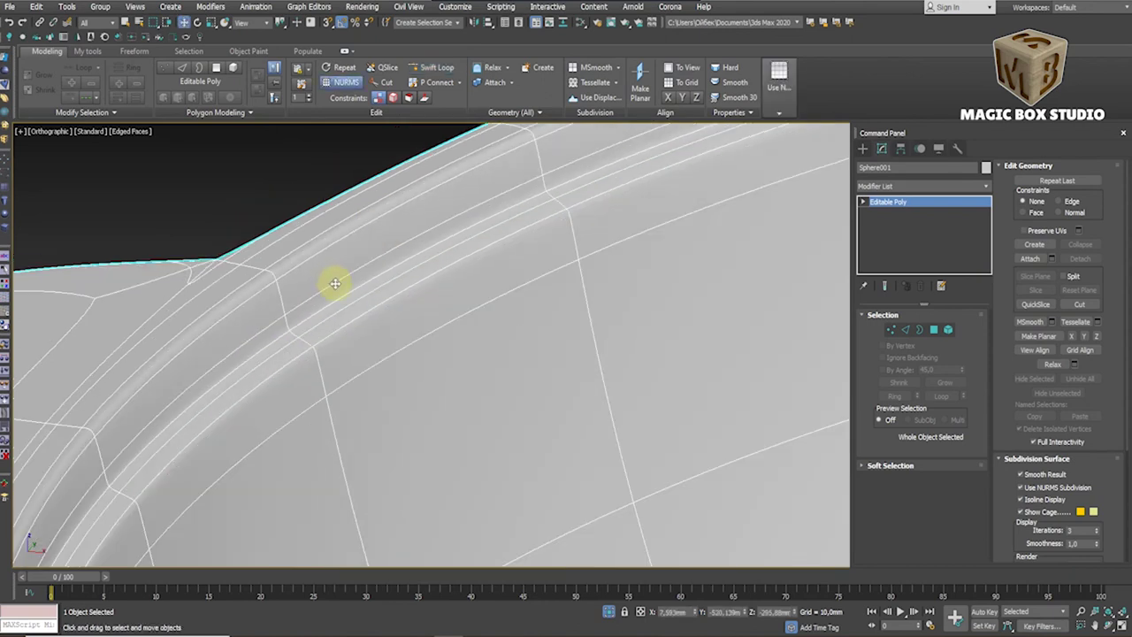
- Hide edged faces, then in front view select the lid and raise it slightly
{"action": "scroll", "coordinate": [335, 283], "scroll_direction": "down", "scroll_amount": 10}
{"action": "key", "text": "F4"}
{"action": "mouse_move", "coordinate": [399, 321]}
{"action": "middle_mouse_down", "text": "alt"}
{"action": "mouse_move", "coordinate": [435, 315]}
{"action": "mouse_move", "coordinate": [398, 296]}
{"action": "mouse_move", "coordinate": [423, 230]}
{"action": "middle_mouse_up", "text": "alt"}
{"action": "scroll", "coordinate": [423, 230], "scroll_direction": "up", "scroll_amount": 6}
{"action": "scroll", "coordinate": [477, 283], "scroll_direction": "down", "scroll_amount": 2}
{"action": "key", "text": "f"}
{"action": "scroll", "coordinate": [356, 309], "scroll_direction": "up", "scroll_amount": 3}
{"action": "scroll", "coordinate": [354, 362], "scroll_direction": "up", "scroll_amount": 2}
{"action": "left_click", "coordinate": [451, 306]}
{"action": "left_click_drag", "start_coordinate": [797, 266], "coordinate": [797, 253]}
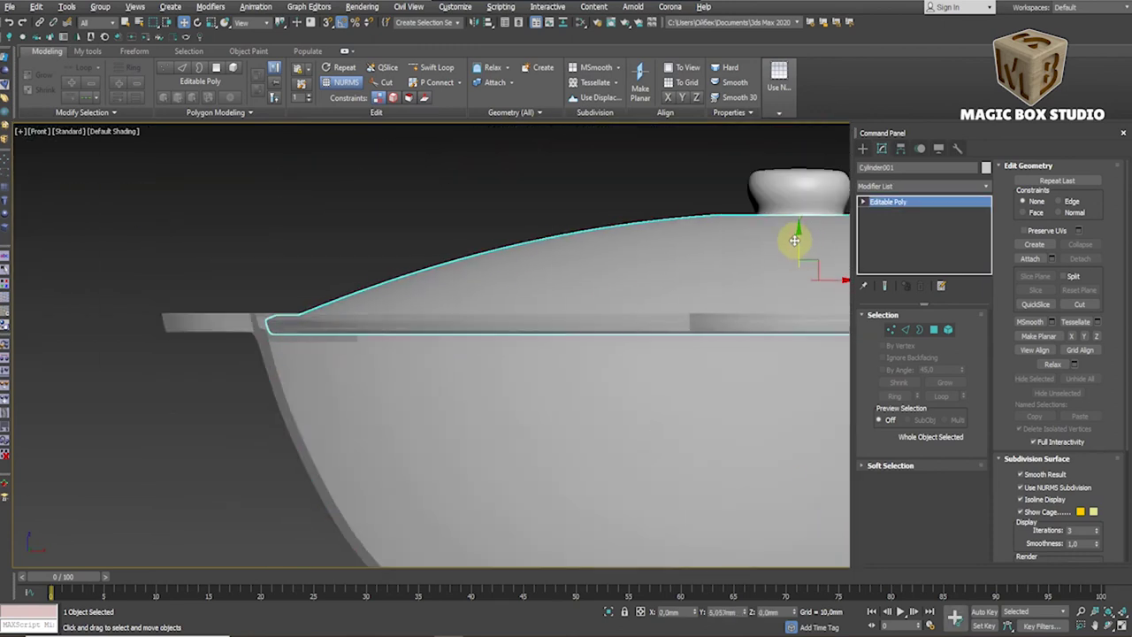
- Enlarge the lid by about one percent using the Scale Type-In offset
{"action": "right_click", "coordinate": [212, 31]}
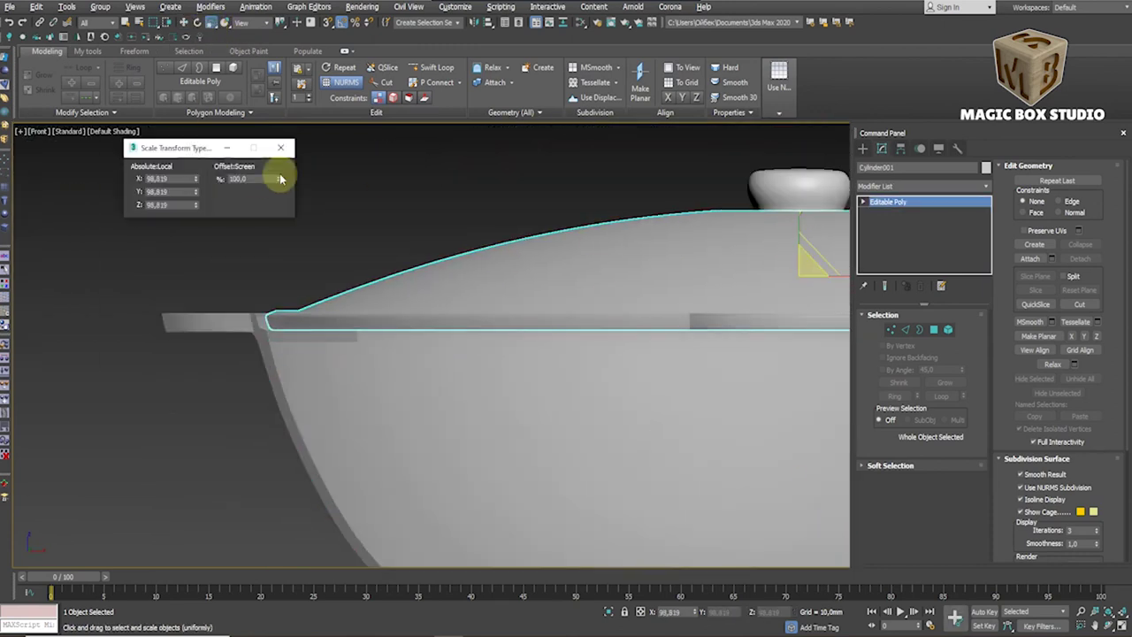
{"action": "left_click_drag", "start_coordinate": [277, 173], "coordinate": [280, 175]}
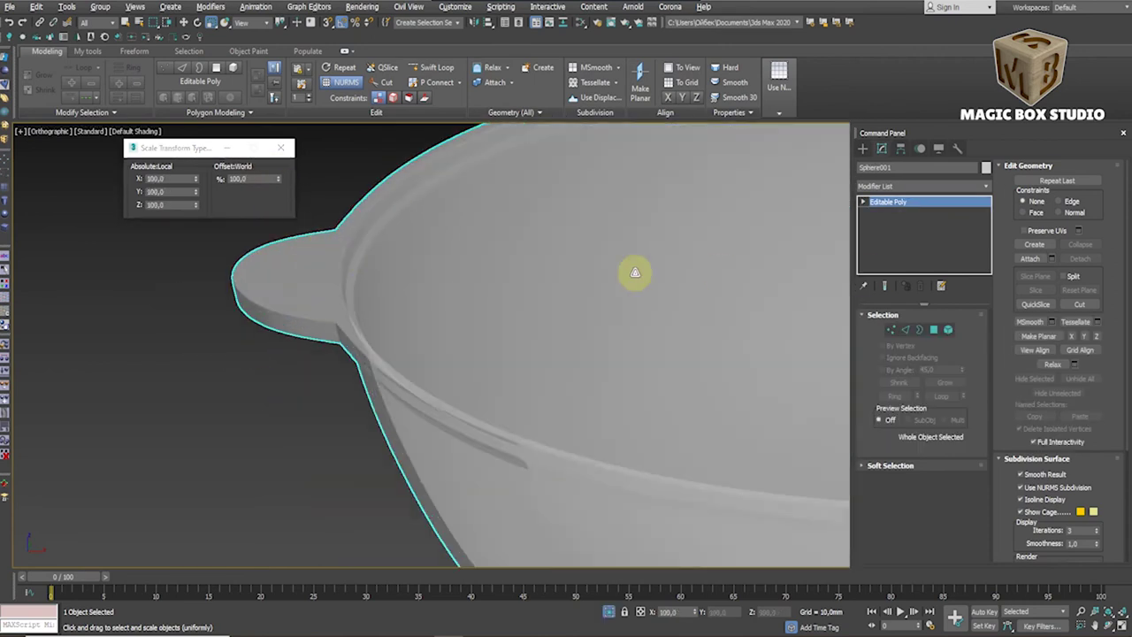
{"action": "key", "text": "F4"}
{"action": "scroll", "coordinate": [437, 270], "scroll_direction": "up", "scroll_amount": 5}
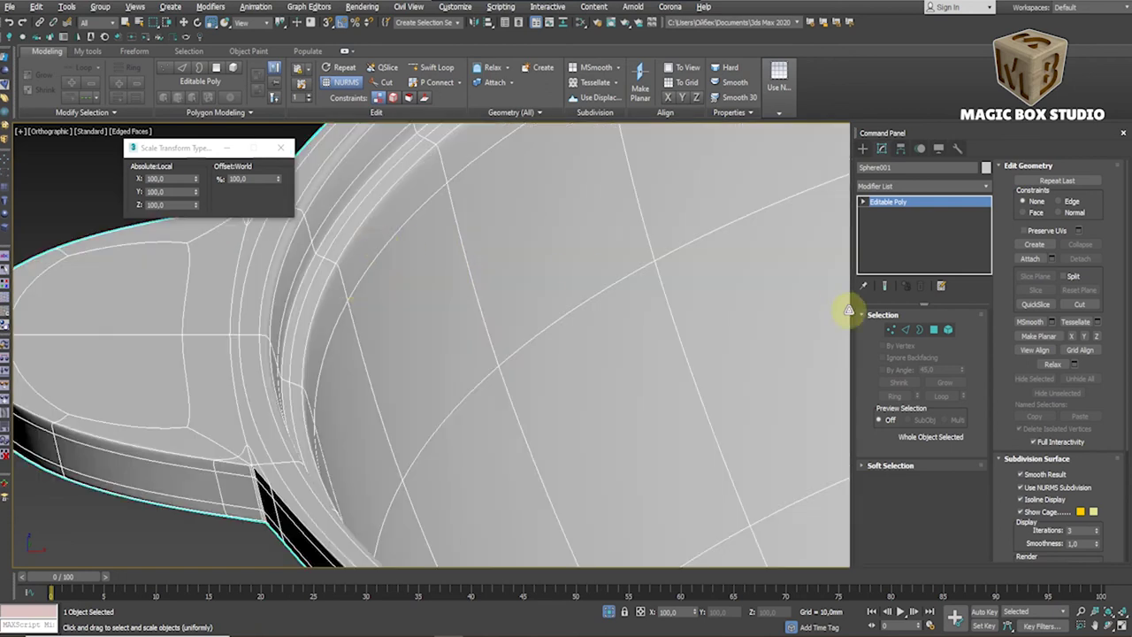
- Lower the bowl's selected rim edge loops about 0.9 mm in Z
{"action": "key", "text": "2"}
{"action": "scroll", "coordinate": [371, 220], "scroll_direction": "up", "scroll_amount": 4}
{"action": "mouse_move", "coordinate": [362, 219]}
{"action": "middle_mouse_down", "text": "alt"}
{"action": "mouse_move", "coordinate": [336, 222]}
{"action": "mouse_move", "coordinate": [387, 263]}
{"action": "mouse_move", "coordinate": [409, 233]}
{"action": "middle_mouse_up", "text": "alt"}
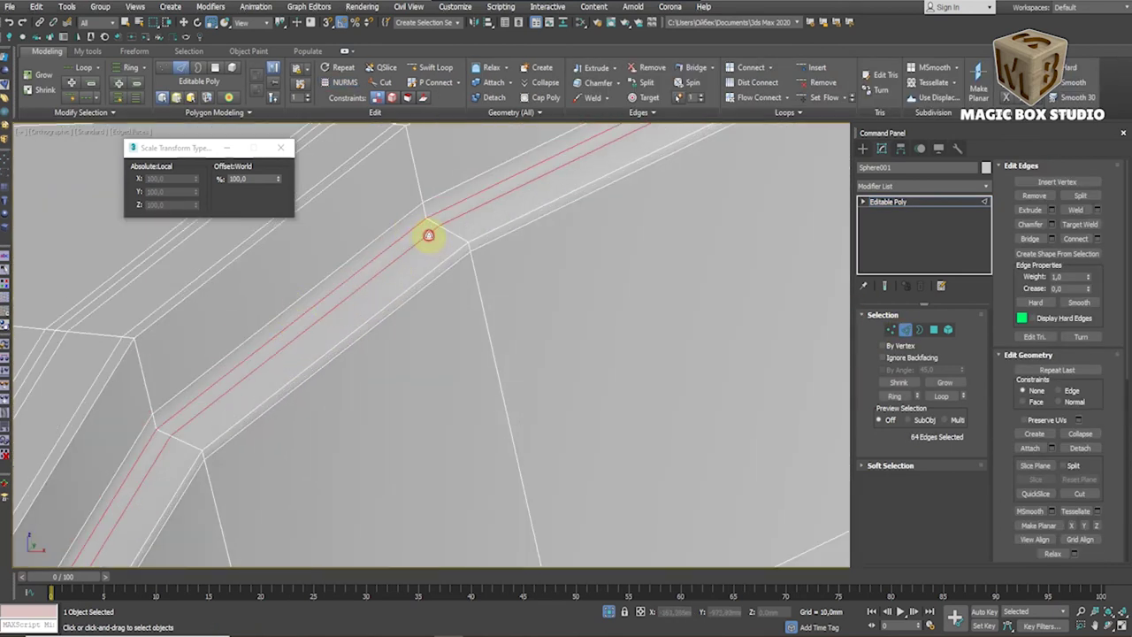
{"action": "left_click", "coordinate": [183, 21]}
{"action": "left_click_drag", "start_coordinate": [279, 205], "coordinate": [282, 215]}
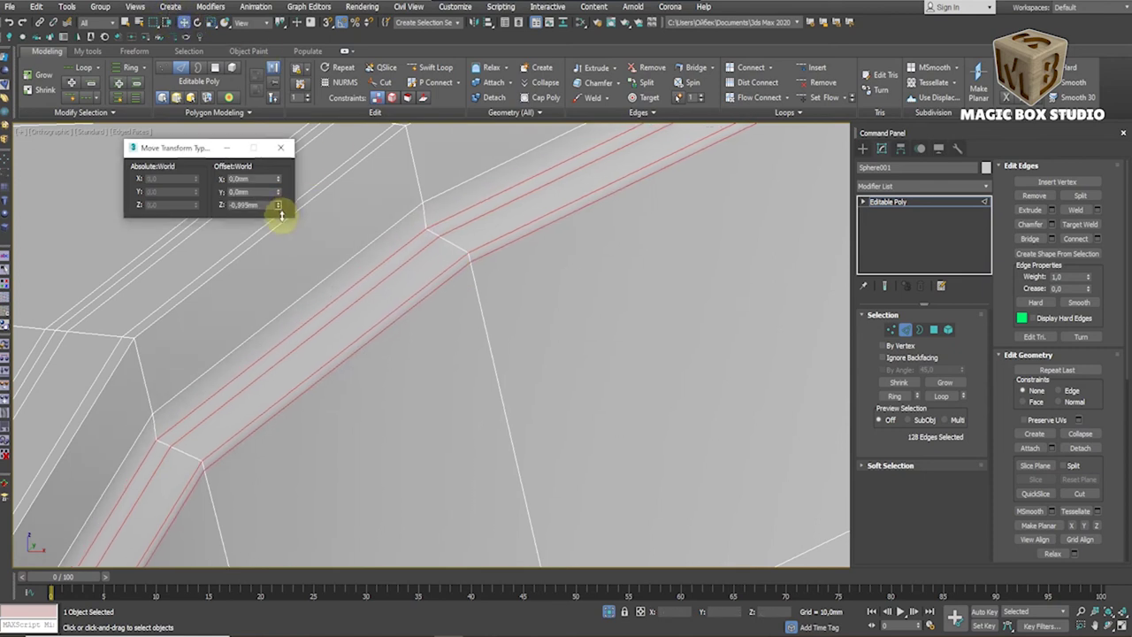
- Turn smoothing back on for the whole bowl and view it from the front
{"action": "key", "text": "F12"}
{"action": "key", "text": "2"}
{"action": "key", "text": "ctrl+q"}
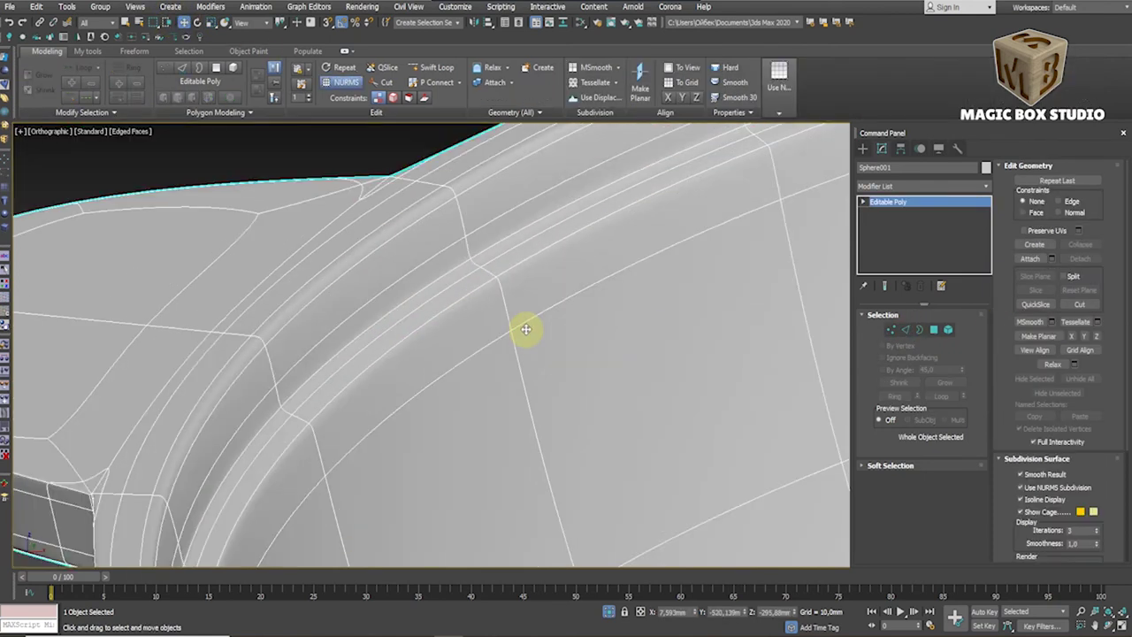
{"action": "key", "text": "f"}
{"action": "scroll", "coordinate": [199, 204], "scroll_direction": "up", "scroll_amount": 5}
{"action": "key", "text": "F4"}
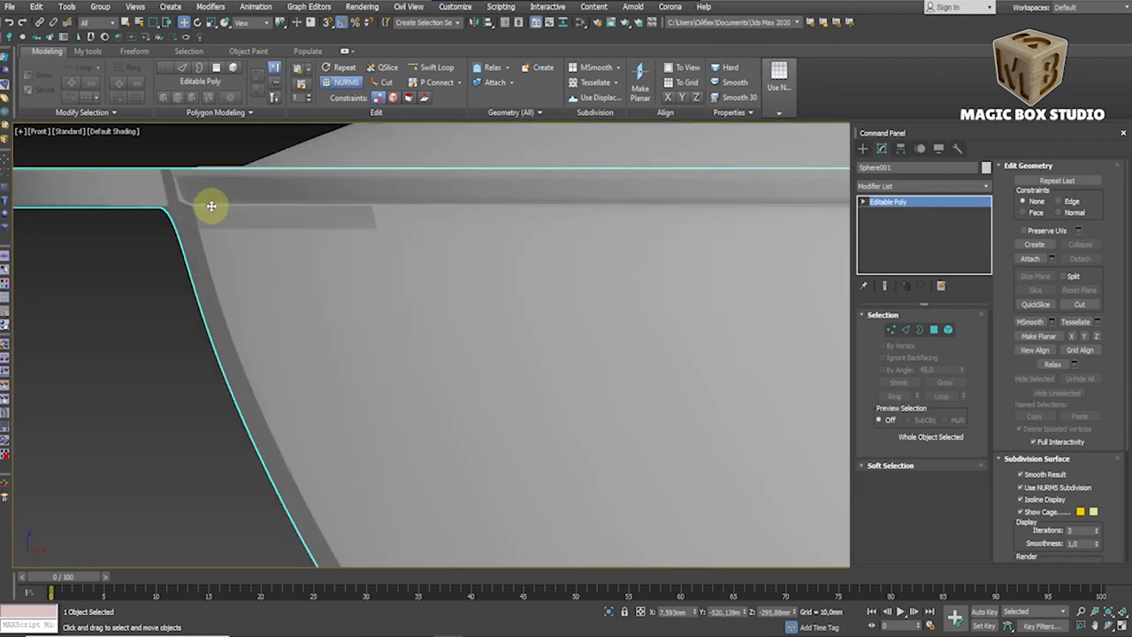
- Select the lid, Cylinder001, and reset its vertical offset to zero in Move Type-In
{"action": "middle_click_drag", "start_coordinate": [257, 196], "coordinate": [250, 264]}
{"action": "scroll", "coordinate": [207, 251], "scroll_direction": "down", "scroll_amount": 5}
{"action": "scroll", "coordinate": [253, 260], "scroll_direction": "up", "scroll_amount": 5}
{"action": "scroll", "coordinate": [239, 247], "scroll_direction": "down", "scroll_amount": 5}
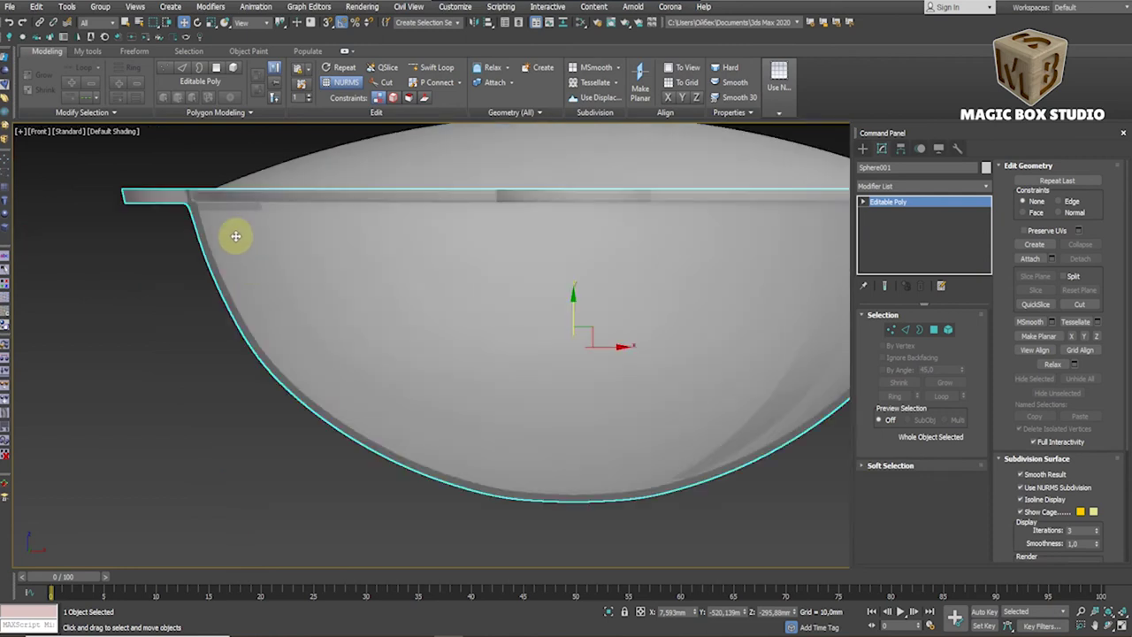
{"action": "scroll", "coordinate": [212, 212], "scroll_direction": "up", "scroll_amount": 5}
{"action": "left_click", "coordinate": [399, 152]}
{"action": "key", "text": "f"}
{"action": "right_click", "coordinate": [184, 23]}
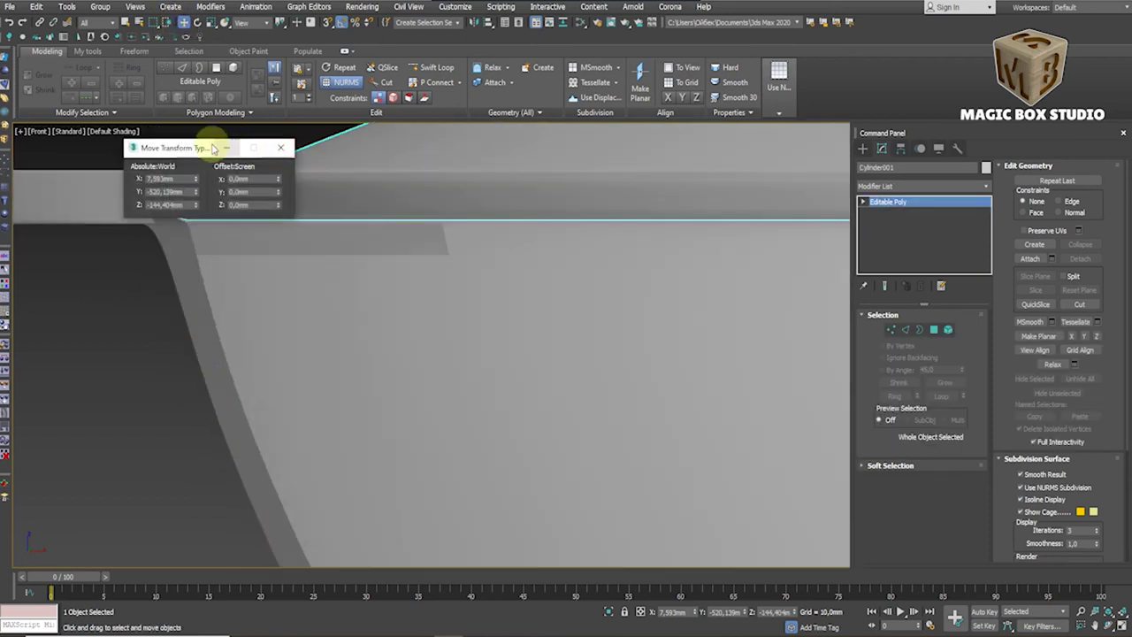
{"action": "left_click_drag", "start_coordinate": [208, 146], "coordinate": [514, 146]}
{"action": "left_click_drag", "start_coordinate": [592, 221], "coordinate": [596, 183]}
{"action": "scroll", "coordinate": [324, 362], "scroll_direction": "down", "scroll_amount": 5}
{"action": "scroll", "coordinate": [278, 316], "scroll_direction": "up", "scroll_amount": 5}
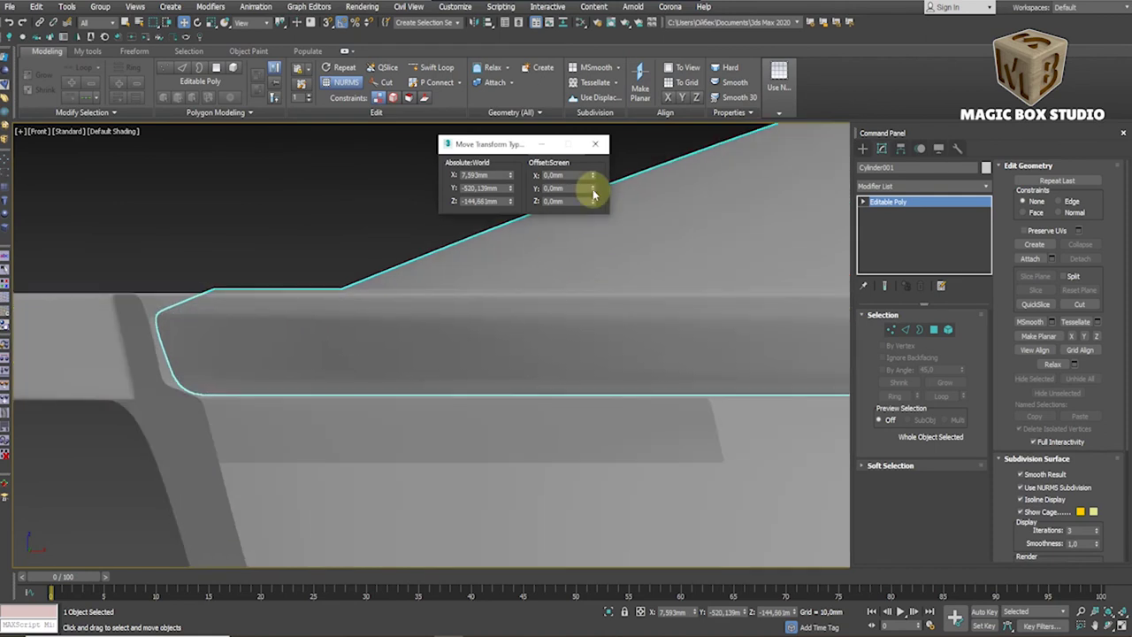
- Scale the lid to about 100.6% with the Scale Transform Type-In
{"action": "right_click", "coordinate": [212, 23]}
{"action": "left_click_drag", "start_coordinate": [593, 176], "coordinate": [594, 182]}
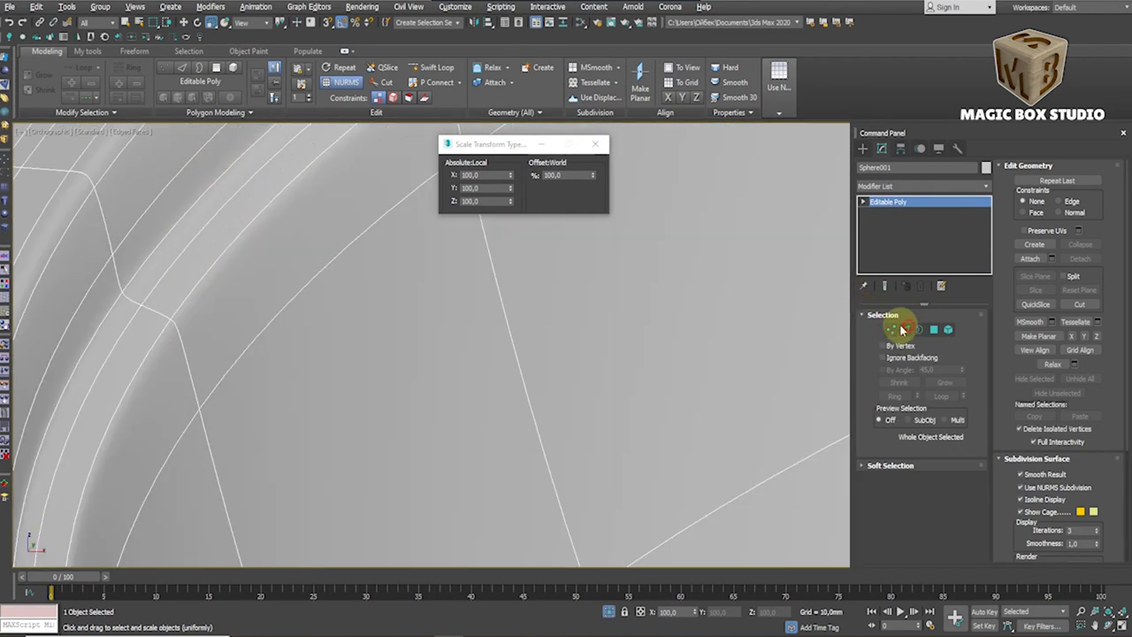
{"action": "left_click", "coordinate": [905, 329]}
{"action": "left_click", "coordinate": [188, 202]}
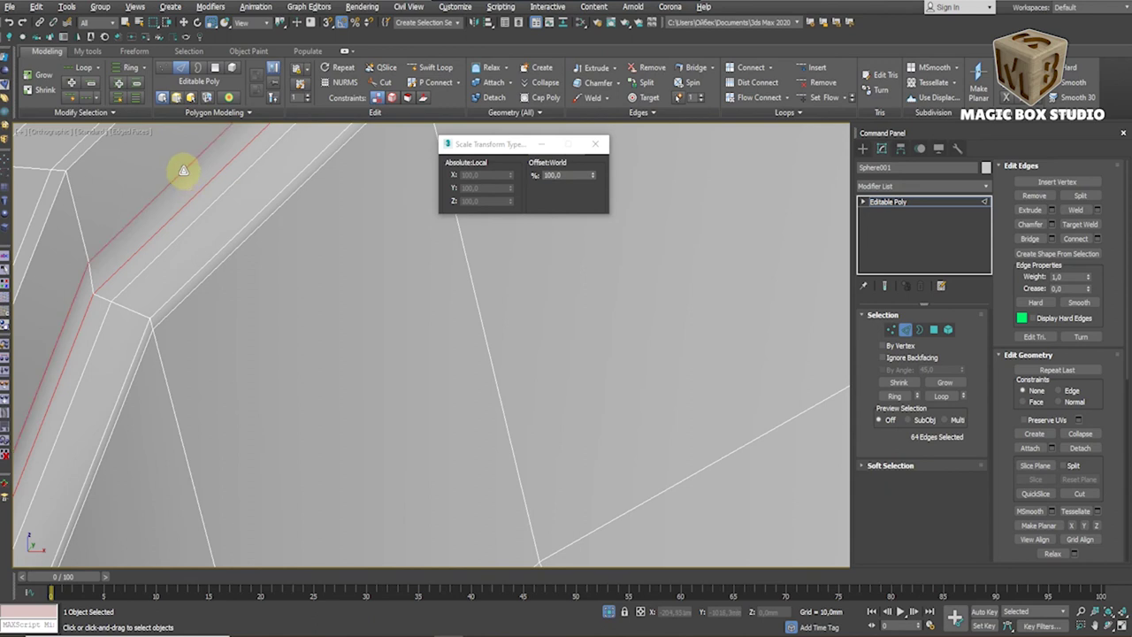
{"action": "left_click", "coordinate": [595, 143]}
{"action": "key", "text": "F4"}
{"action": "left_click", "coordinate": [905, 329]}
- Lower the lid a fraction of a millimetre to Z -144.597mm in the front view
{"action": "key", "text": "f"}
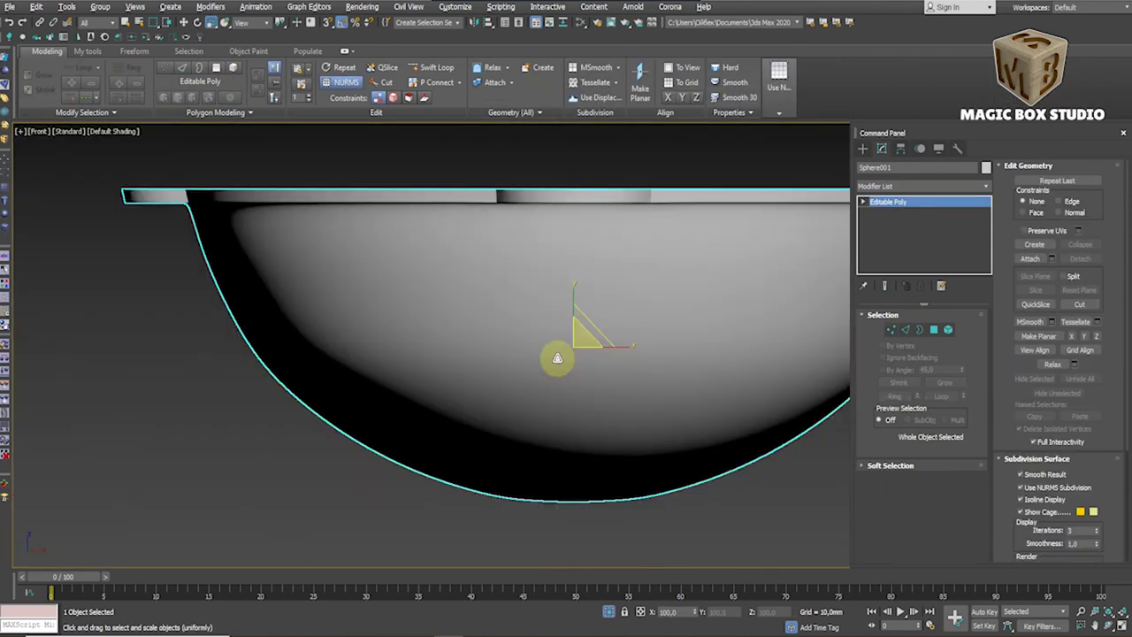
{"action": "scroll", "coordinate": [551, 354], "scroll_direction": "up", "scroll_amount": 5}
{"action": "scroll", "coordinate": [374, 339], "scroll_direction": "up", "scroll_amount": 3}
{"action": "key", "text": "w"}
{"action": "key", "text": "F12"}
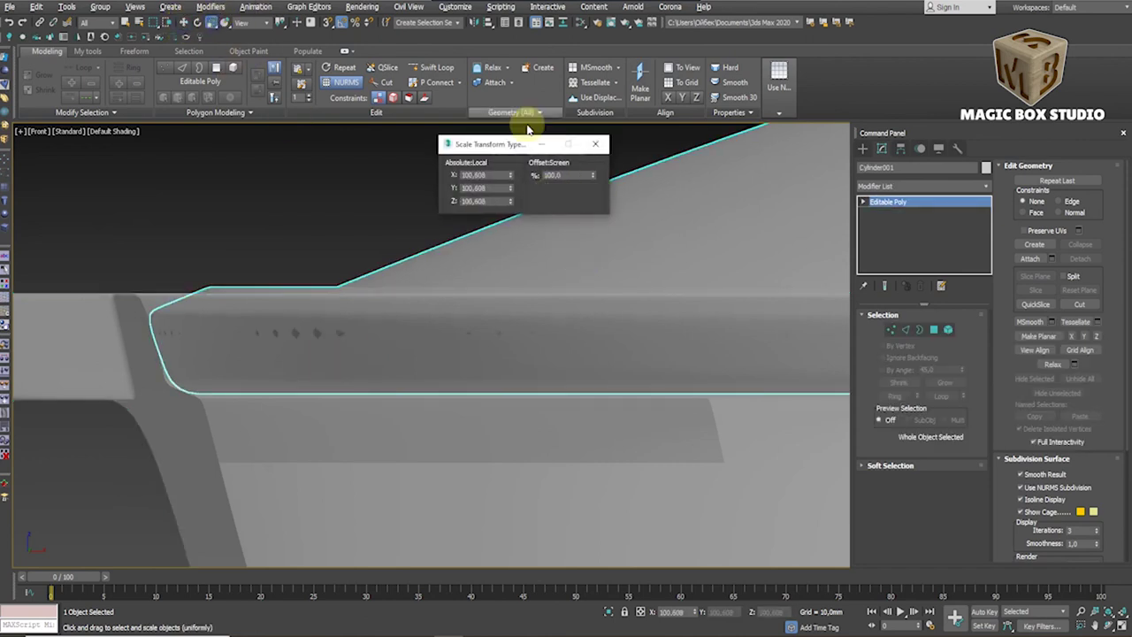
{"action": "left_click", "coordinate": [593, 191]}
{"action": "left_click", "coordinate": [597, 146]}
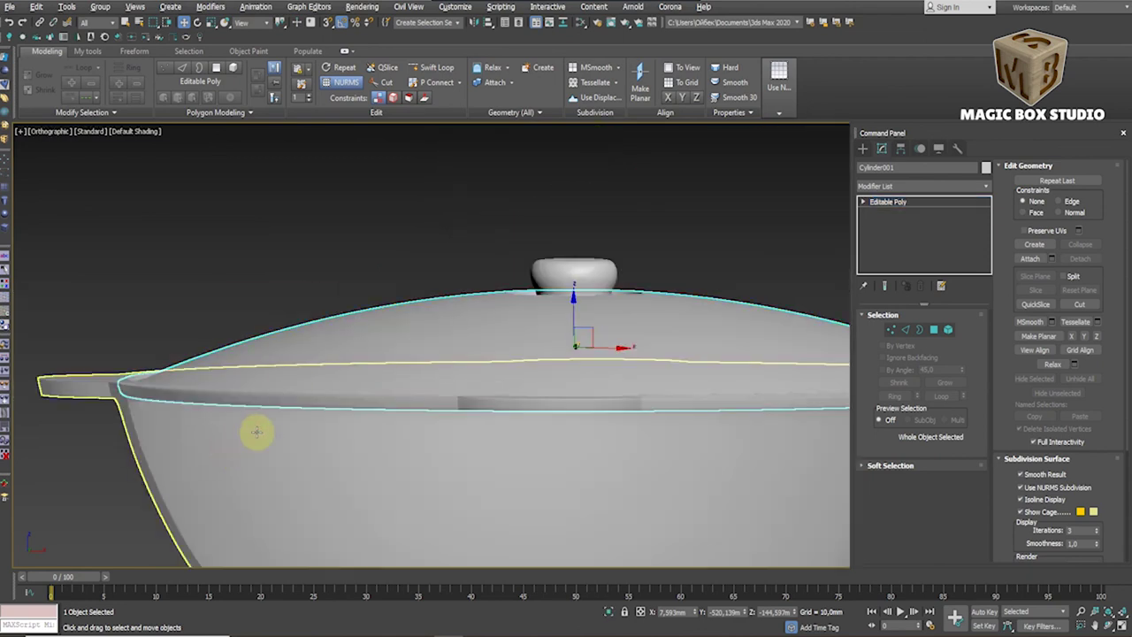
{"action": "scroll", "coordinate": [264, 307], "scroll_direction": "up", "scroll_amount": 5}
- Inspect the bowl's rim edge ring from the top, side and underside
{"action": "key", "text": "2"}
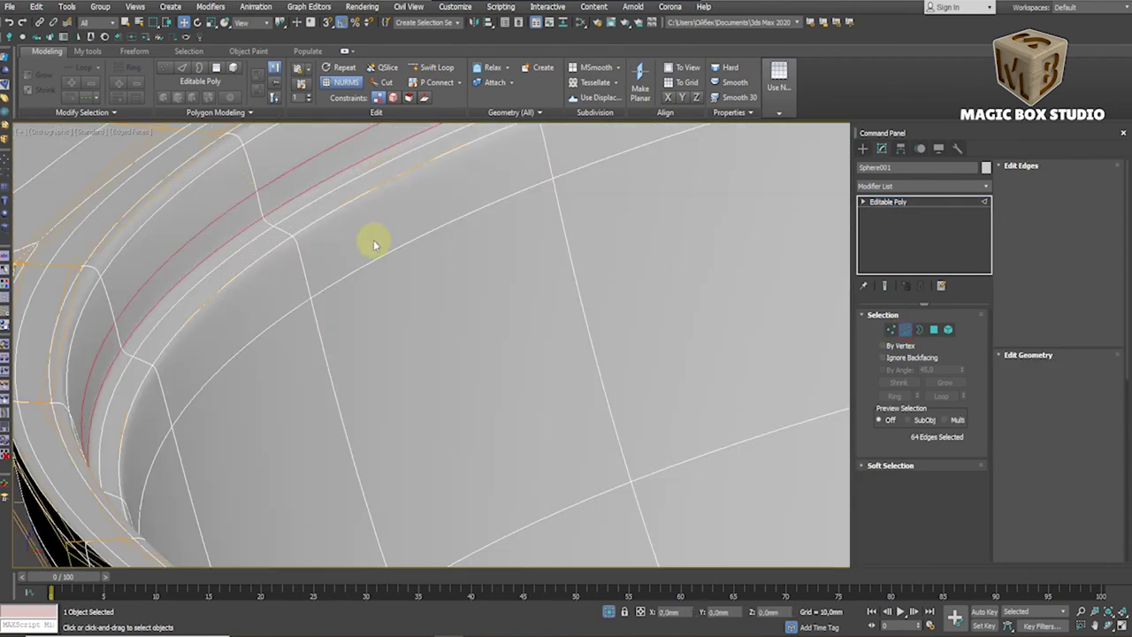
{"action": "right_click", "coordinate": [211, 22]}
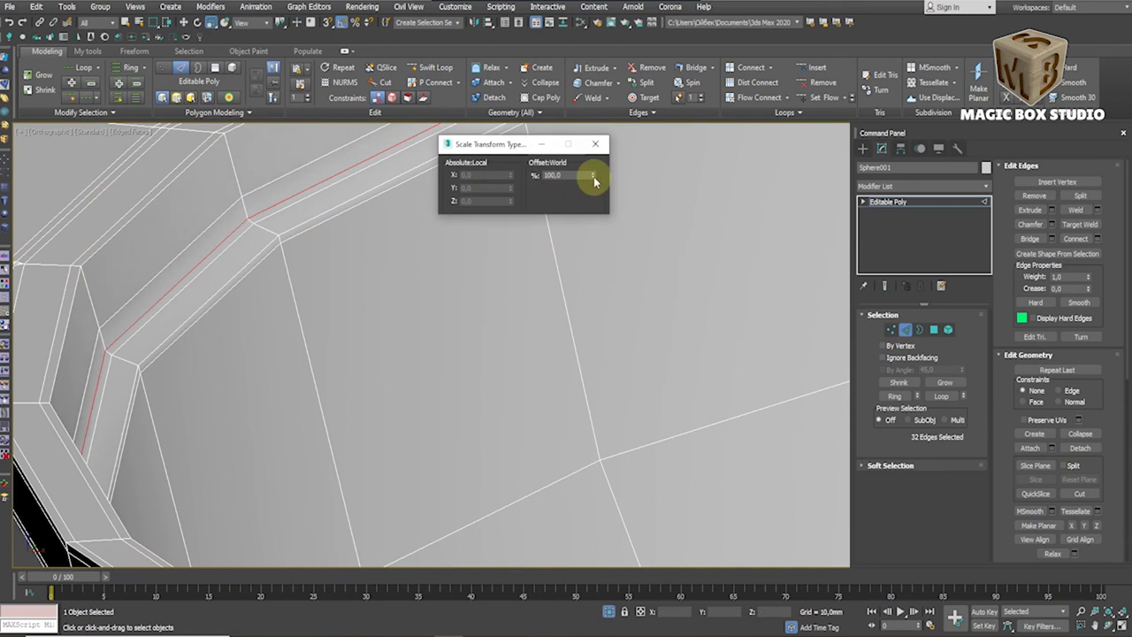
{"action": "left_click", "coordinate": [595, 144]}
{"action": "key", "text": "t"}
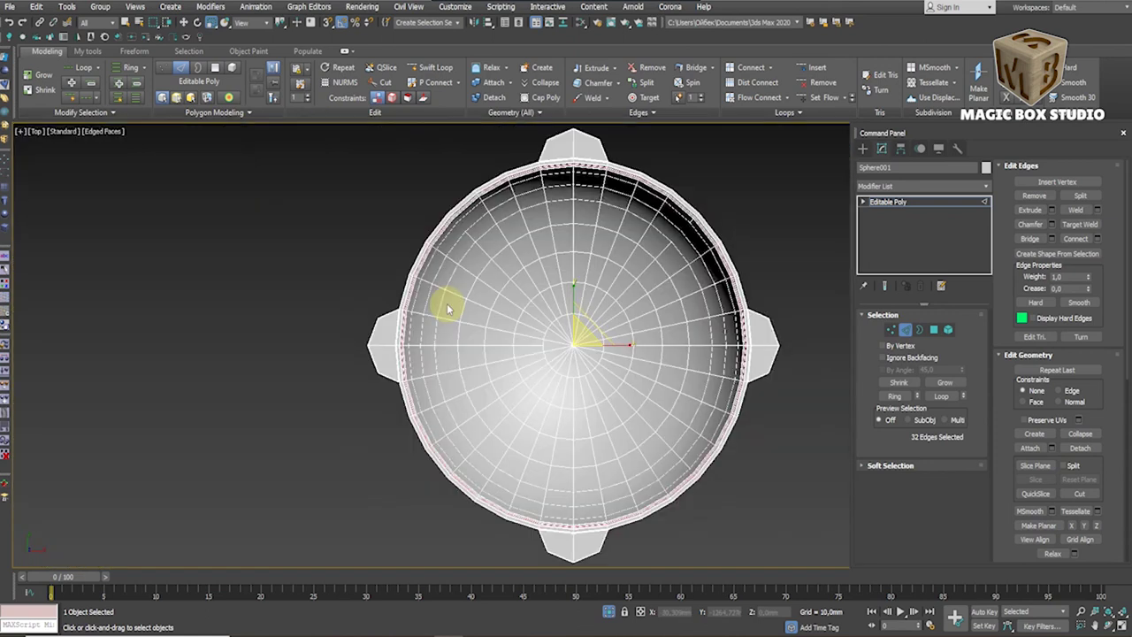
{"action": "scroll", "coordinate": [425, 292], "scroll_direction": "up", "scroll_amount": 4}
{"action": "key", "text": "2"}
{"action": "mouse_move", "coordinate": [579, 315]}
{"action": "middle_mouse_down", "text": "alt"}
{"action": "mouse_move", "coordinate": [410, 247]}
{"action": "mouse_move", "coordinate": [440, 286]}
{"action": "middle_mouse_up", "text": "alt"}
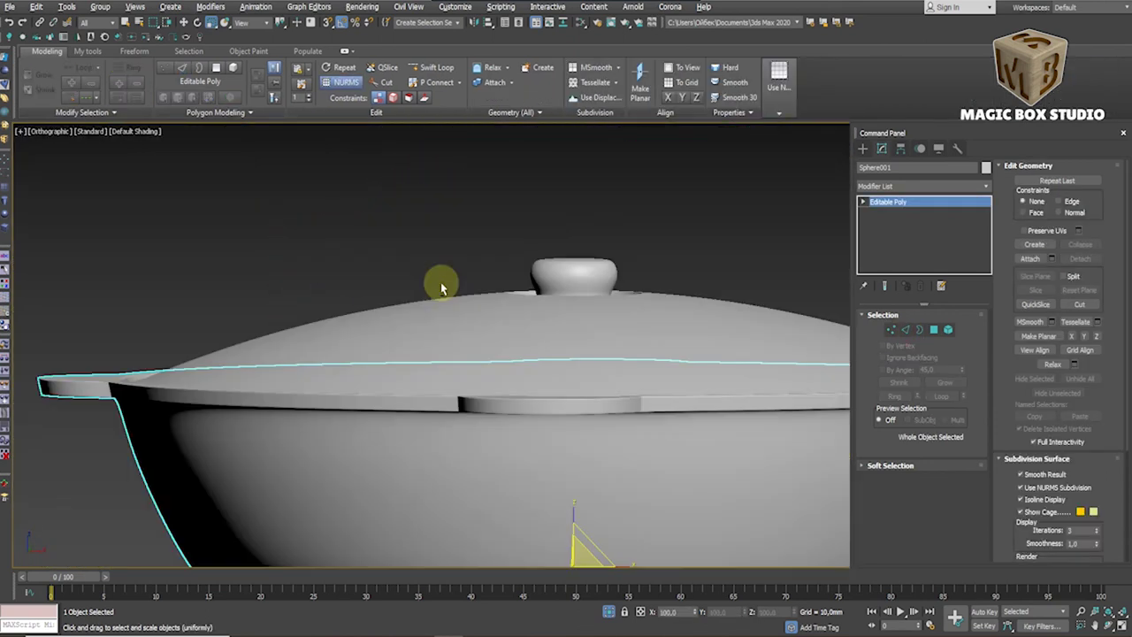
{"action": "mouse_move", "coordinate": [189, 421]}
{"action": "middle_mouse_down", "text": "alt"}
{"action": "mouse_move", "coordinate": [184, 207]}
{"action": "mouse_move", "coordinate": [233, 248]}
{"action": "middle_mouse_up", "text": "alt"}
{"action": "scroll", "coordinate": [185, 207], "scroll_direction": "up", "scroll_amount": 4}
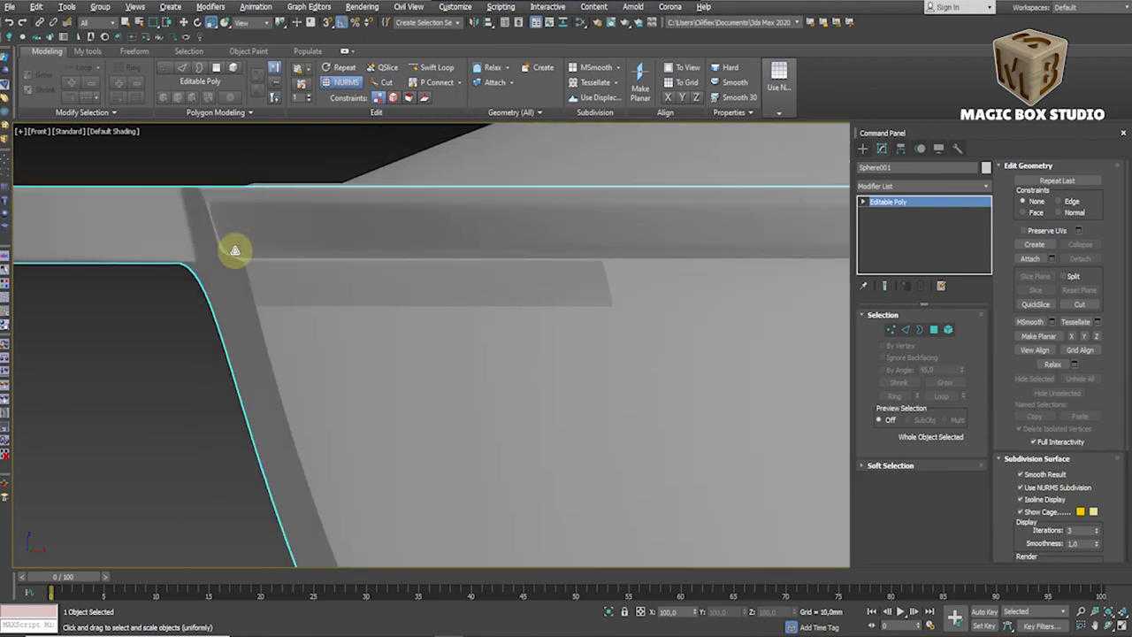
{"action": "scroll", "coordinate": [232, 248], "scroll_direction": "down", "scroll_amount": 4}
- Shrink the selected ring of 32 rim edges to 99.9% with Scale Type-In
{"action": "key", "text": "F4"}
{"action": "scroll", "coordinate": [202, 172], "scroll_direction": "up", "scroll_amount": 5}
{"action": "key", "text": "2"}
{"action": "scroll", "coordinate": [222, 227], "scroll_direction": "up", "scroll_amount": 3}
{"action": "key", "text": "F12"}
{"action": "left_click", "coordinate": [593, 179]}
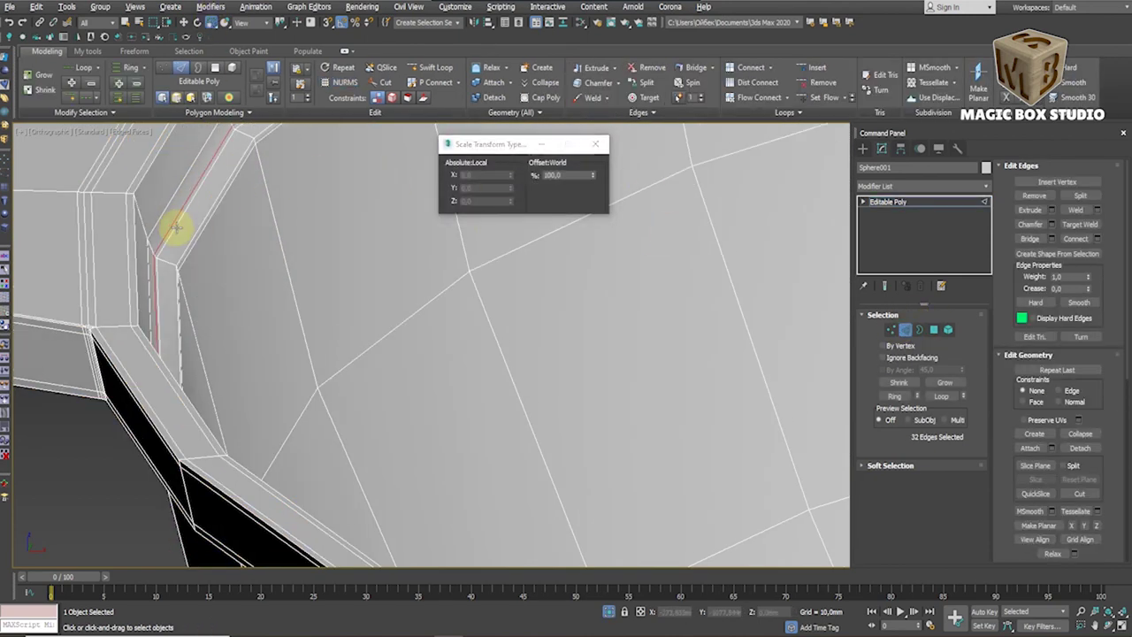
{"action": "left_click", "coordinate": [596, 148]}
{"action": "key", "text": "F4"}
- Check the rim's fit under the lid in the front view with edge wireframe
{"action": "key", "text": "f"}
{"action": "scroll", "coordinate": [286, 285], "scroll_direction": "up", "scroll_amount": 3}
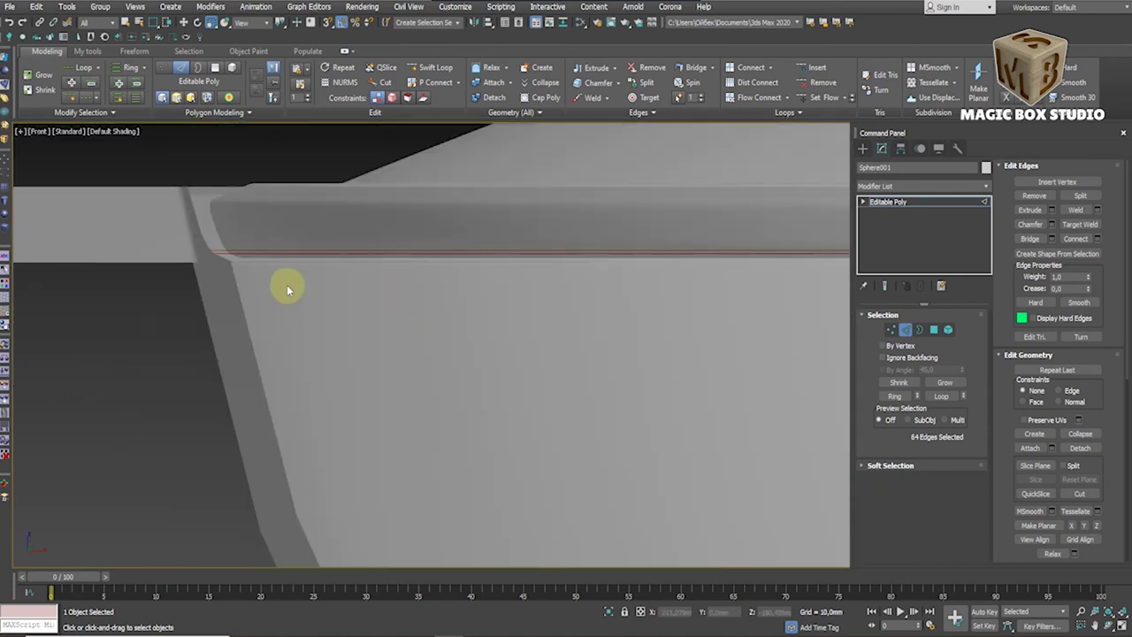
{"action": "left_click", "coordinate": [908, 329]}
{"action": "middle_click_drag", "start_coordinate": [285, 285], "coordinate": [270, 289]}
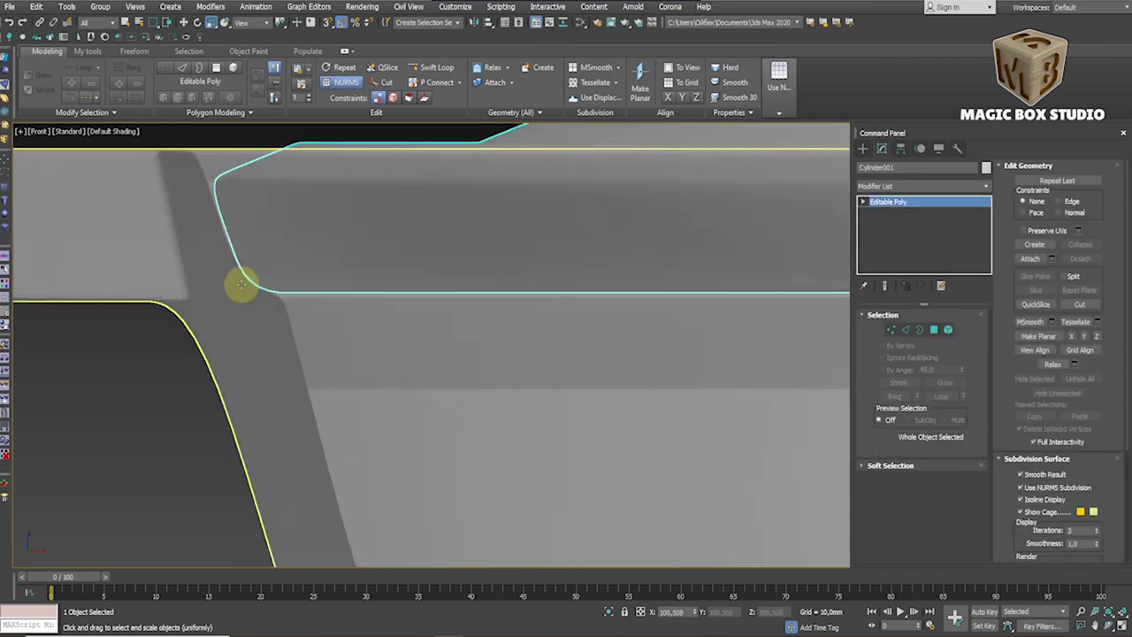
{"action": "scroll", "coordinate": [292, 288], "scroll_direction": "down", "scroll_amount": 5}
{"action": "scroll", "coordinate": [442, 221], "scroll_direction": "down", "scroll_amount": 5}
{"action": "key", "text": "F4"}
{"action": "scroll", "coordinate": [567, 257], "scroll_direction": "down", "scroll_amount": 2}
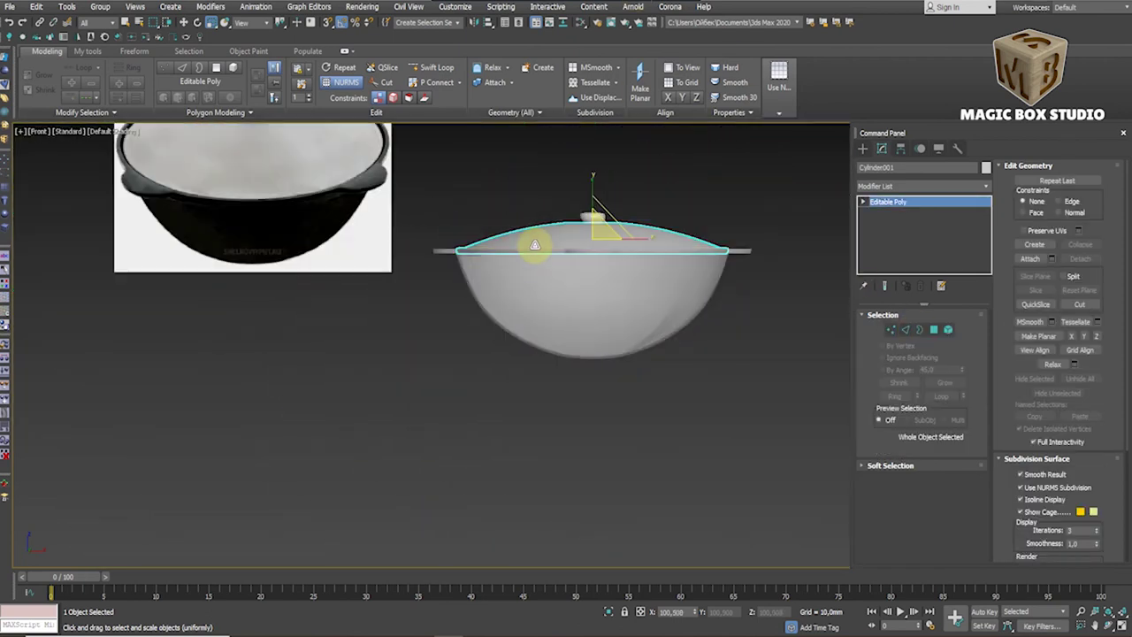
{"action": "mouse_move", "coordinate": [596, 263]}
{"action": "middle_mouse_down", "text": "alt"}
{"action": "mouse_move", "coordinate": [581, 316]}
{"action": "mouse_move", "coordinate": [496, 248]}
{"action": "mouse_move", "coordinate": [472, 248]}
{"action": "mouse_move", "coordinate": [436, 286]}
{"action": "middle_mouse_up", "text": "alt"}
- Orbit around the whole lidded pot and reselect just the lid
{"action": "left_click", "coordinate": [594, 303]}
{"action": "scroll", "coordinate": [522, 327], "scroll_direction": "up", "scroll_amount": 3}
{"action": "key", "text": "F4"}
{"action": "scroll", "coordinate": [436, 286], "scroll_direction": "down", "scroll_amount": 4}
{"action": "key", "text": "F4"}
{"action": "middle_click_drag", "start_coordinate": [505, 304], "coordinate": [536, 197], "text": "alt"}
{"action": "key", "text": "ctrl+a"}
{"action": "key", "text": "w"}
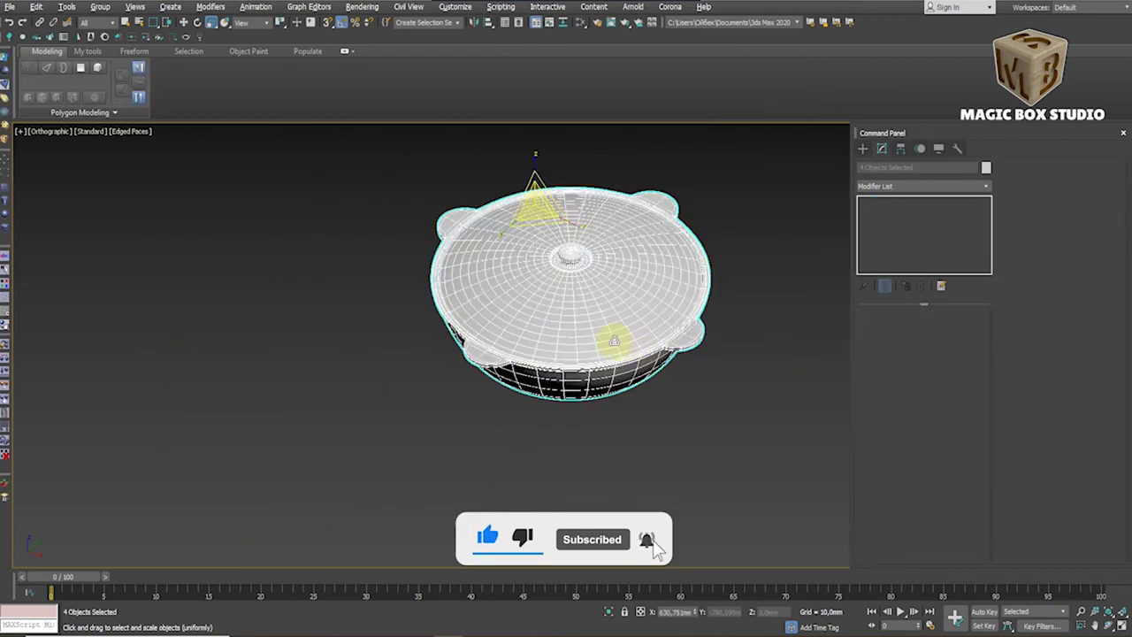
{"action": "left_click", "coordinate": [489, 286]}
- Switch to the Corona camera view and render the cauldron in Corona
{"action": "key", "text": "c"}
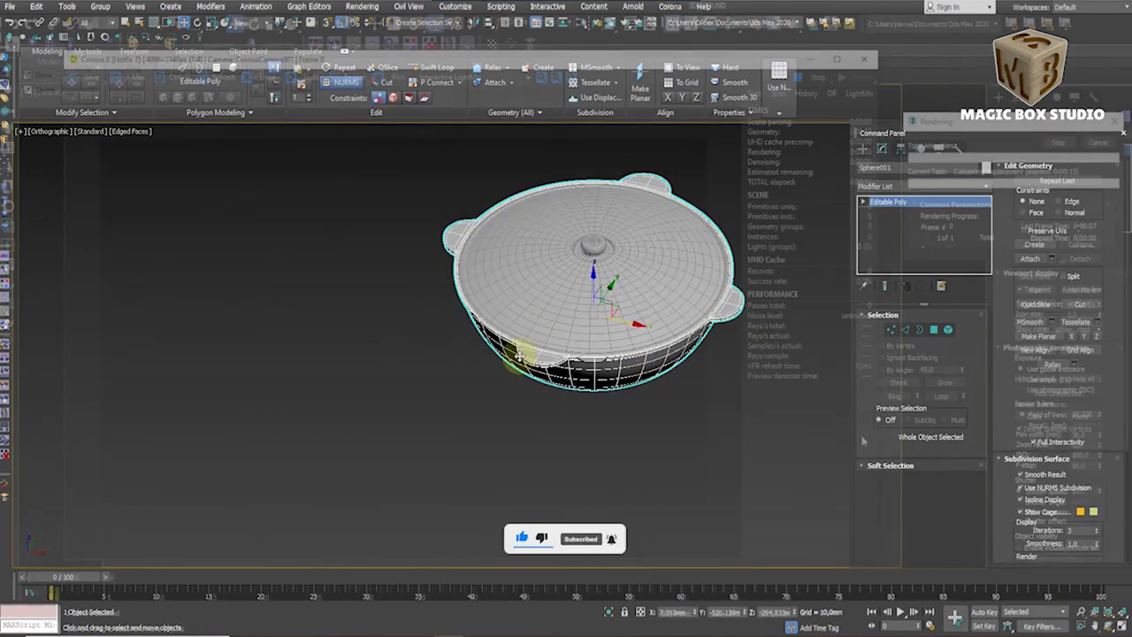
{"action": "key", "text": "shift+q"}
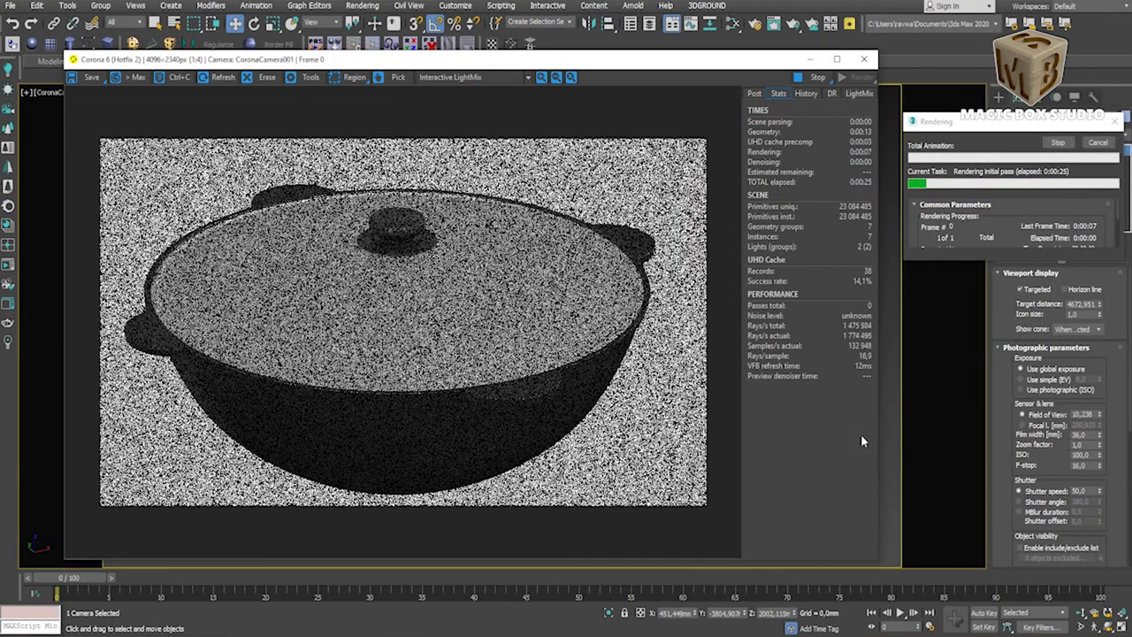